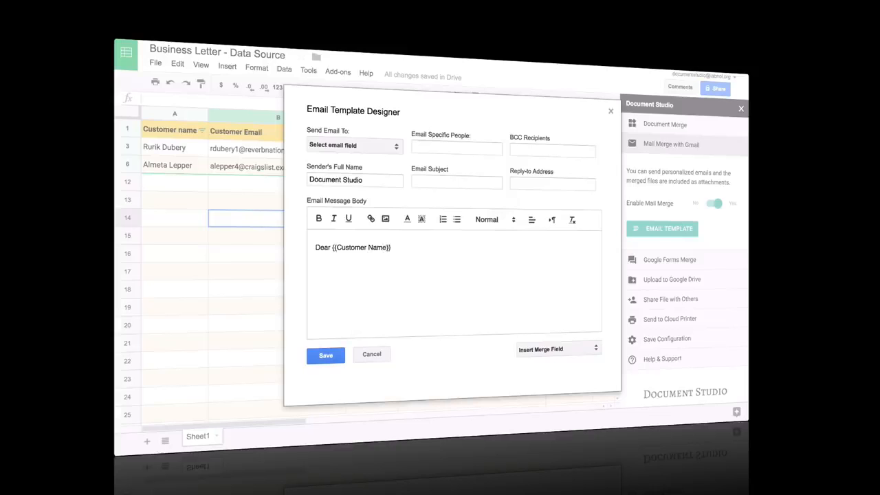
Dismiss the merge-field list in Sheets and create a blank Google Form from Drive
left_click(570, 352)
left_click(535, 356)
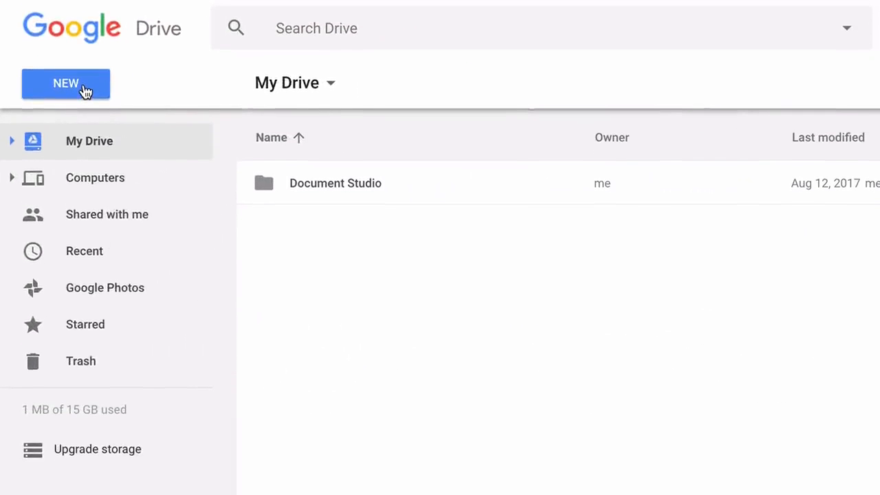
left_click(85, 160)
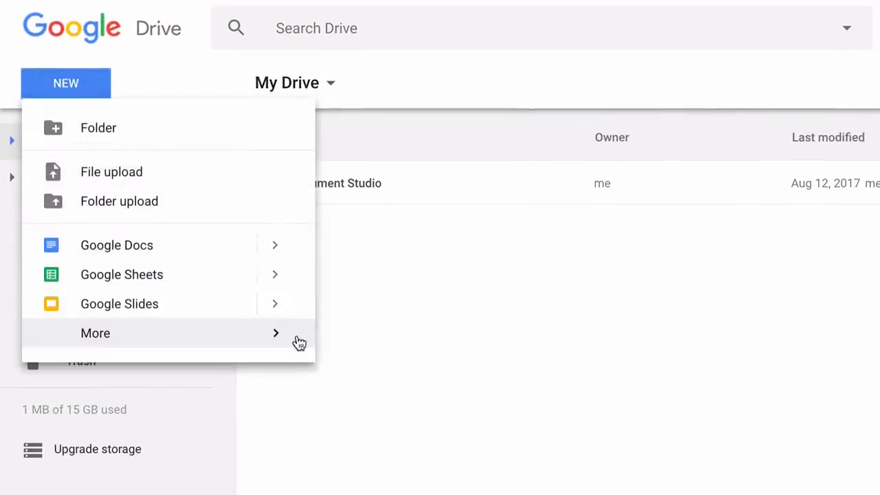
mouse_move(289, 342)
mouse_move(583, 348)
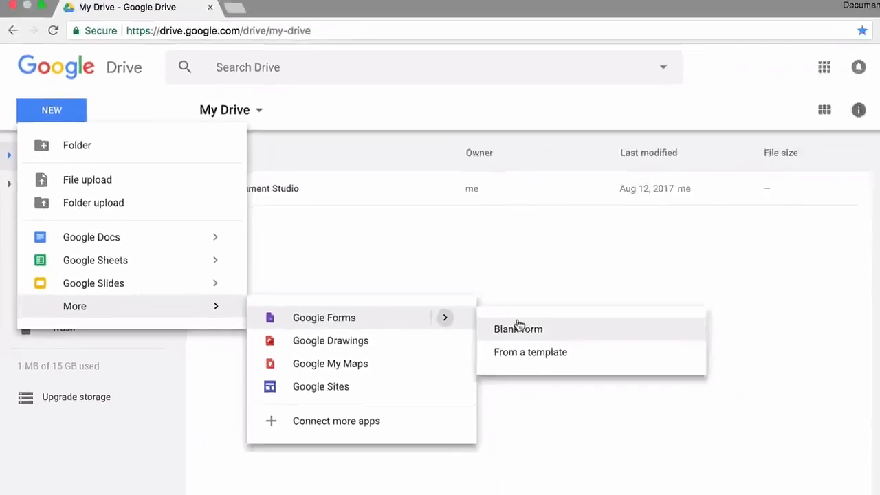
left_click(519, 327)
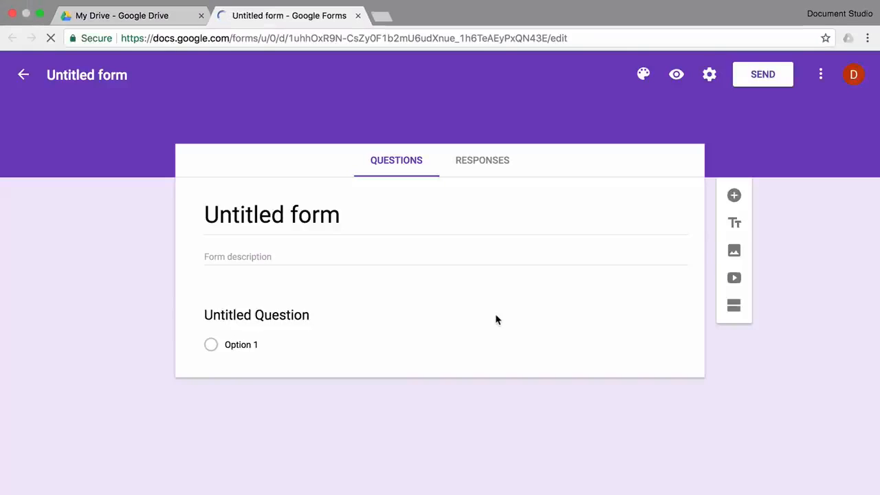
Title the new form 'Cake Studio'
type("Cake Stu")
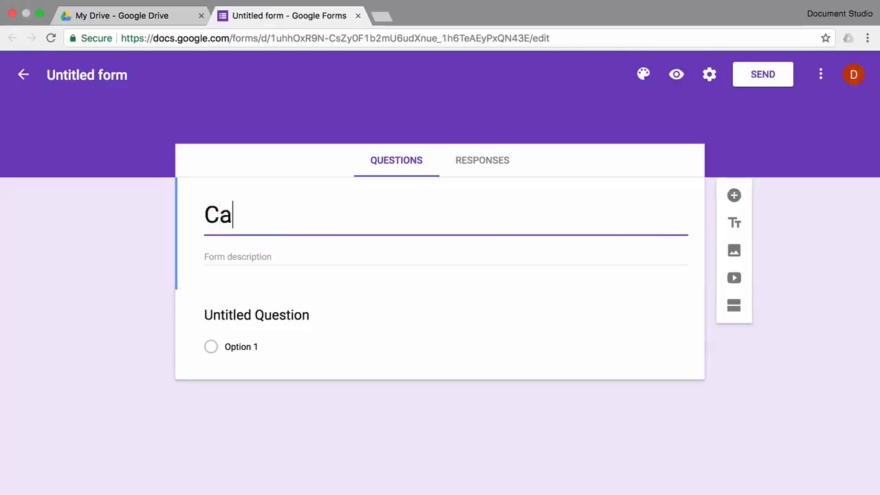
type("dio")
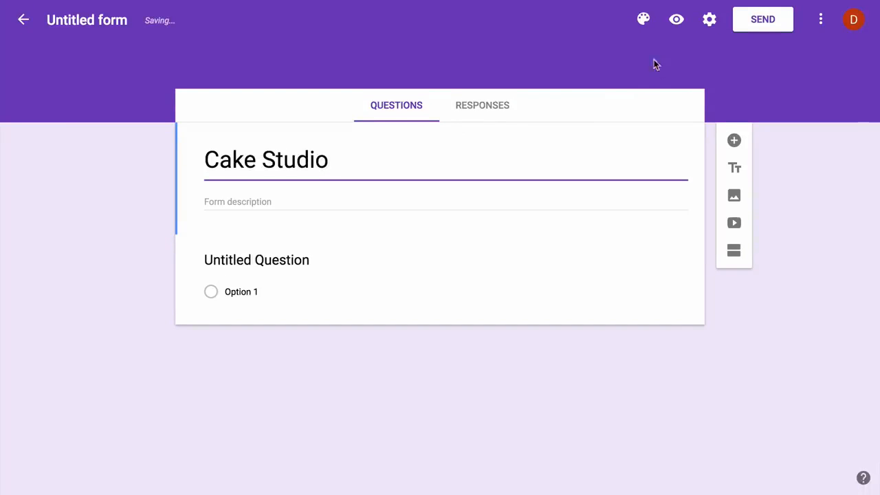
left_click(644, 21)
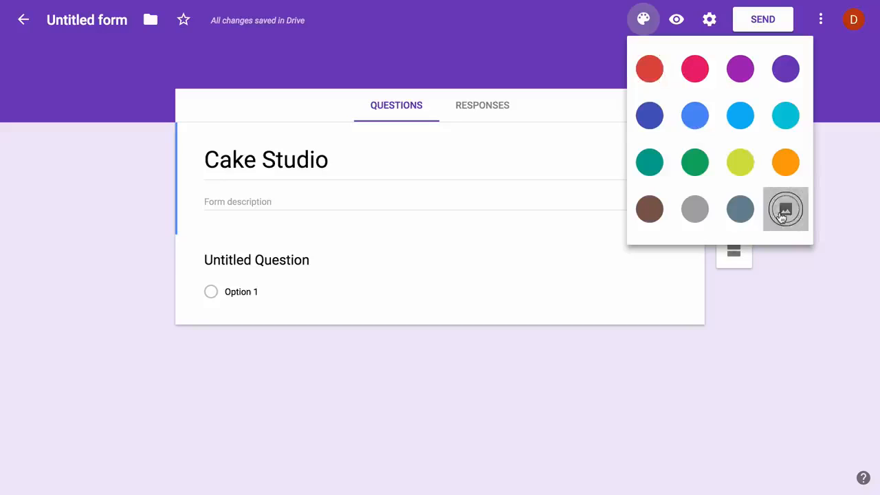
Apply the Birthday cake-with-candles header image as the form's theme
left_click(782, 209)
left_click(234, 137)
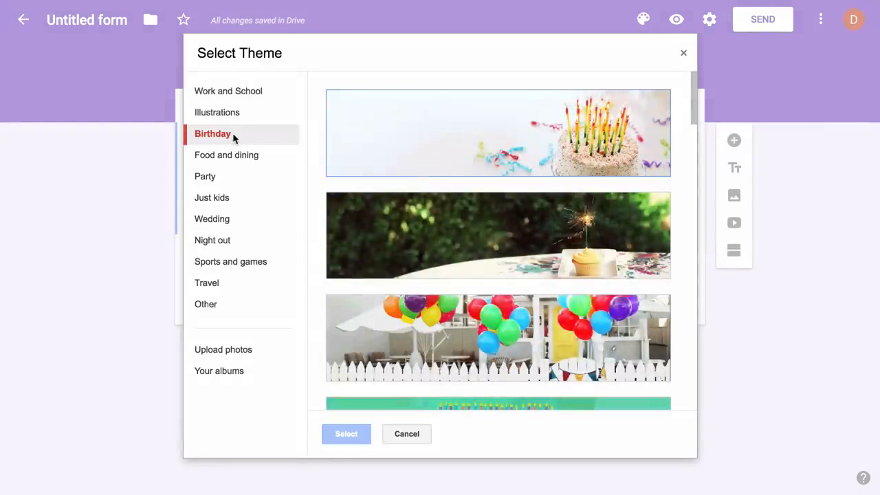
left_click(446, 169)
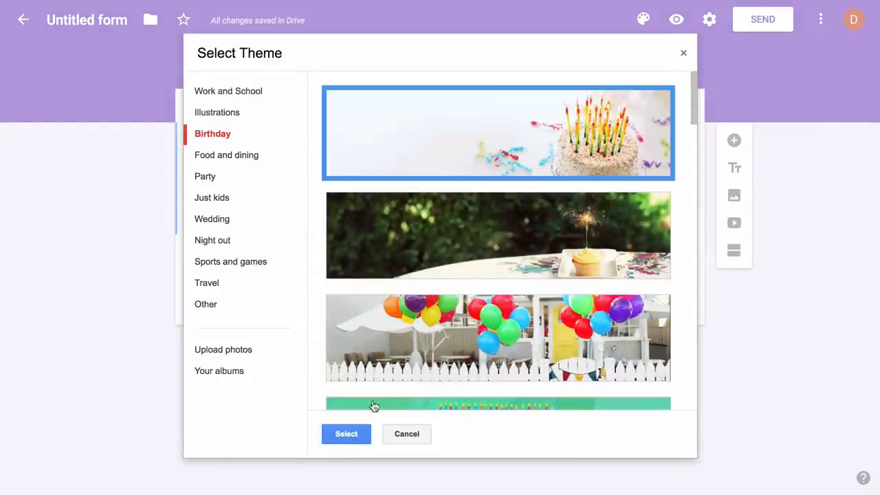
left_click(346, 434)
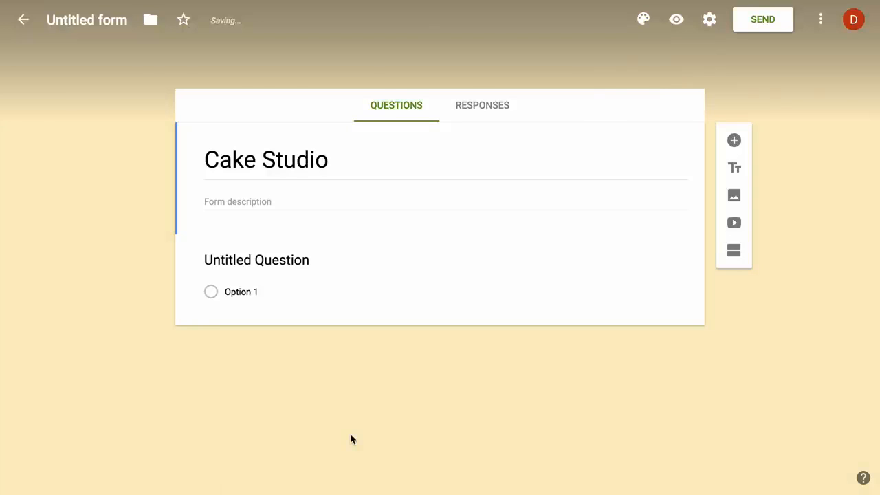
Title the first question 'Your name' and add a 'Your email address' question
left_click(309, 262)
type("Your name")
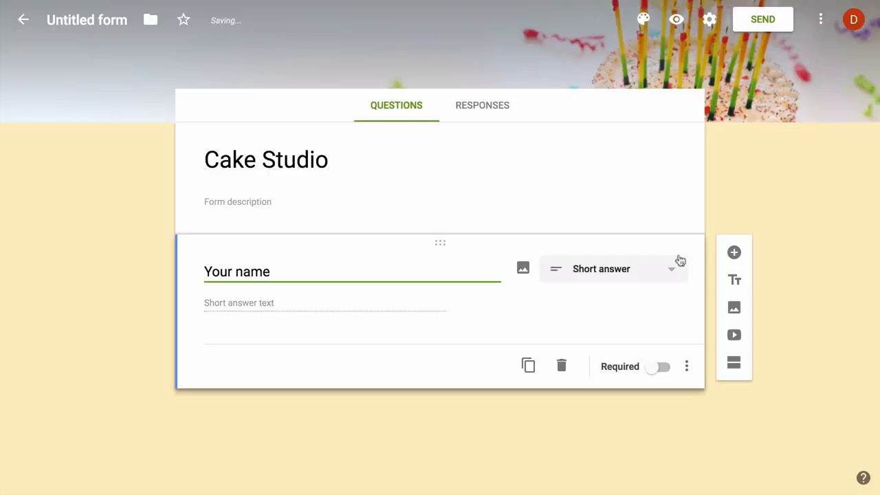
left_click(734, 252)
type("Your ")
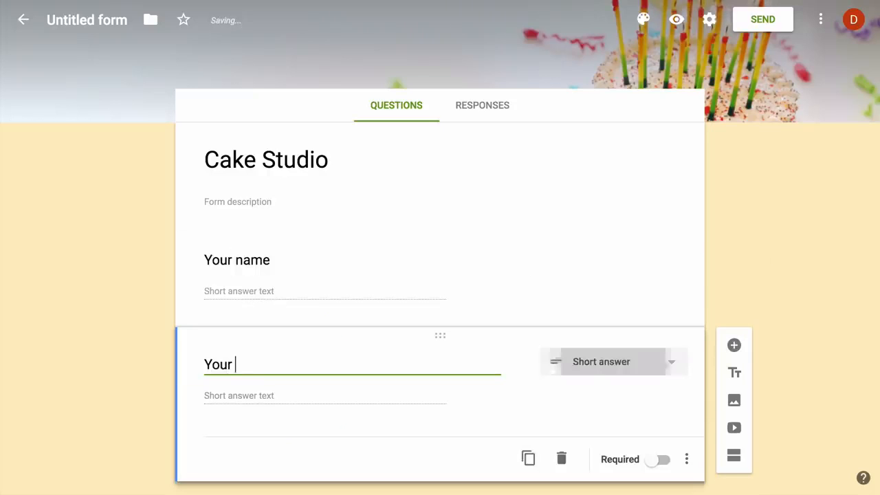
type("email address")
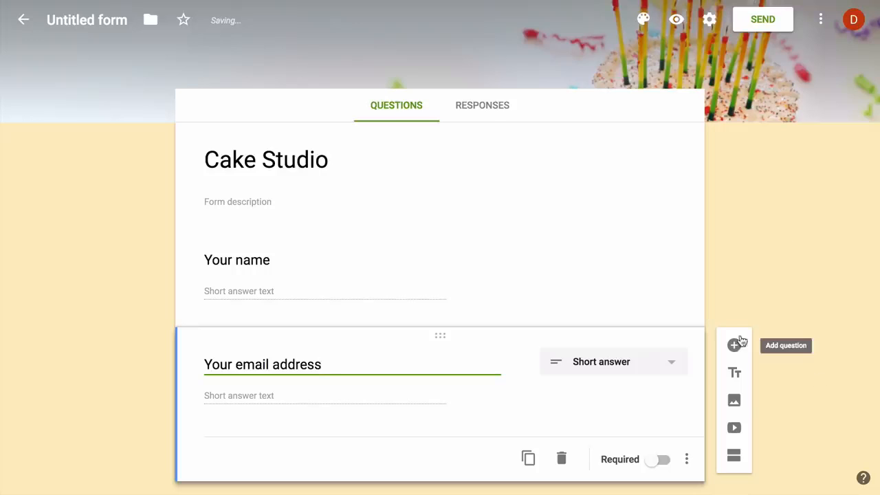
scroll(778, 289, "down", 1)
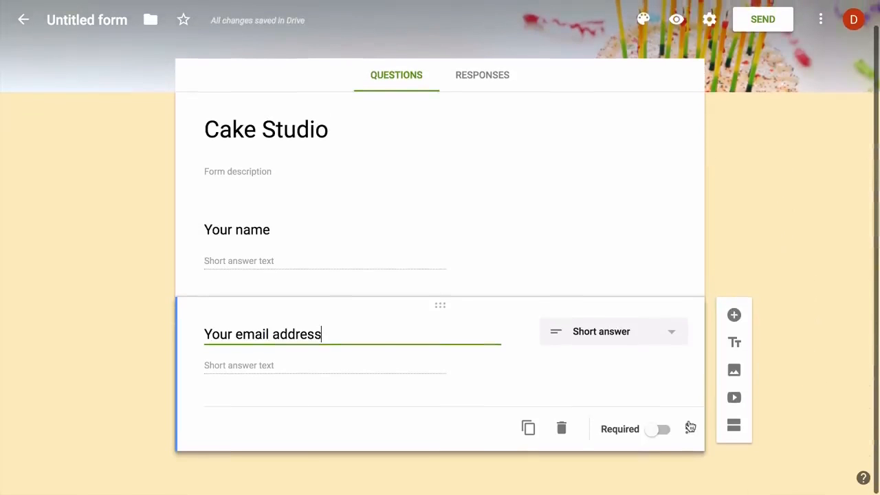
Validate the email question as Text > Email address with a custom error message, and make it required
left_click(686, 429)
left_click(739, 459)
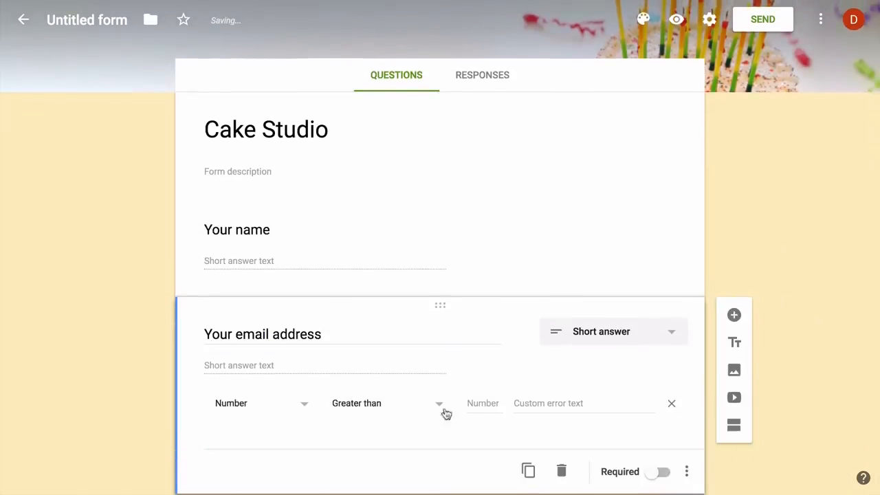
left_click(288, 404)
left_click(287, 406)
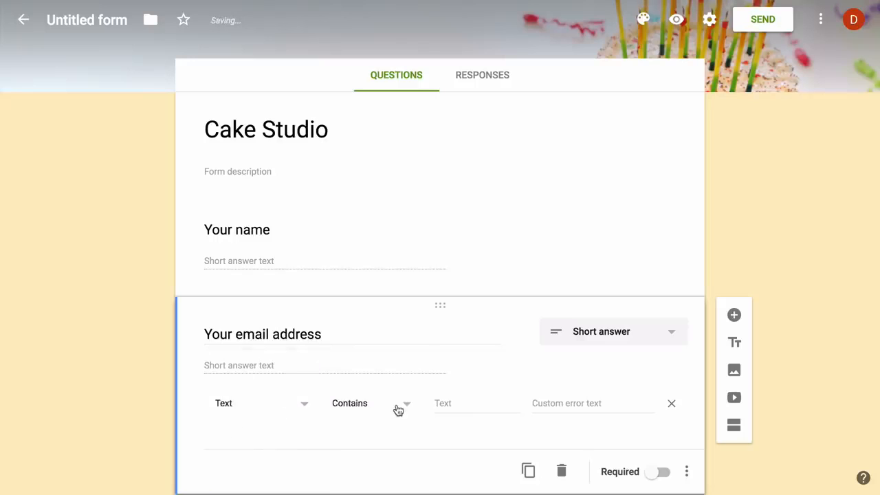
left_click(398, 410)
left_click(391, 438)
left_click(497, 403)
type("Please e")
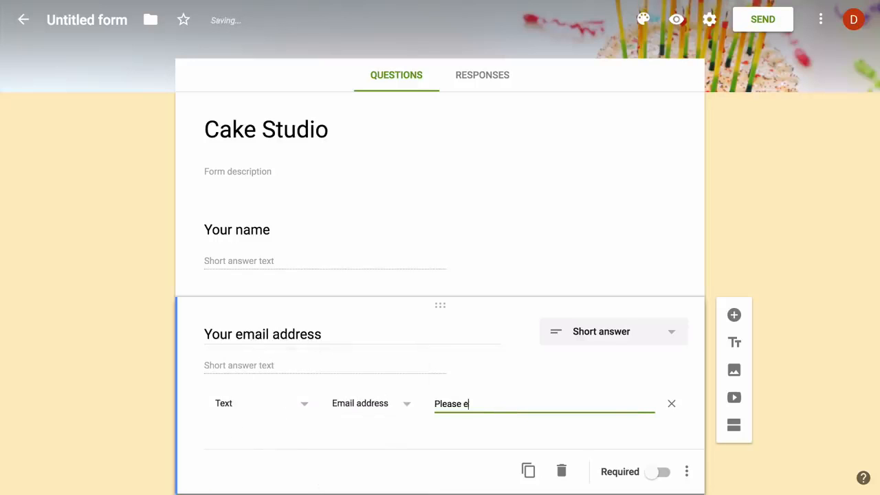
type("nter a valid email address")
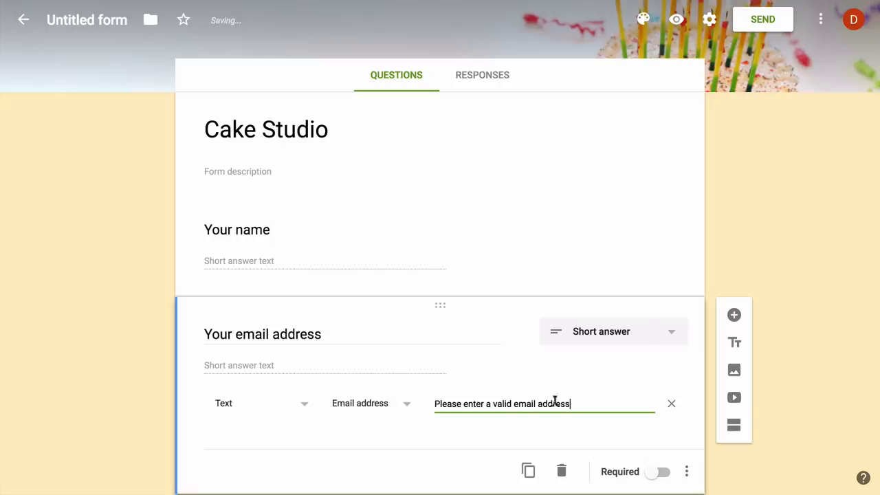
left_click(661, 472)
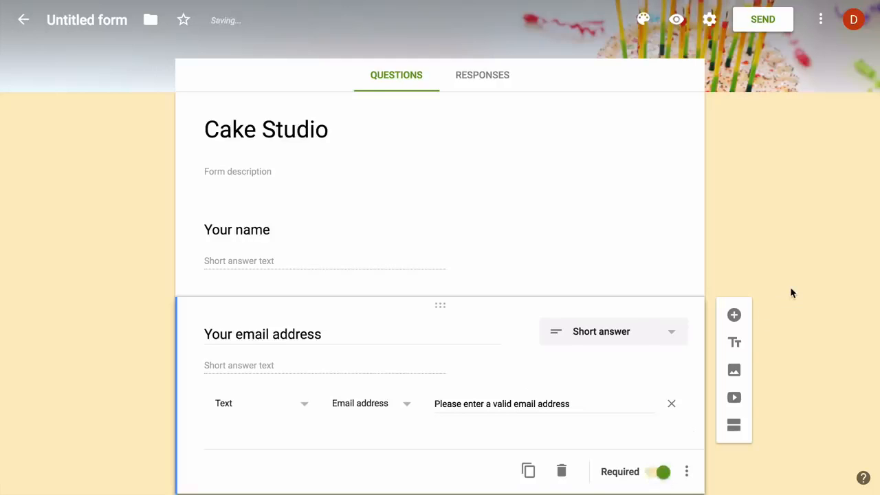
scroll(790, 292, "down", 1)
Add a required 'Your postal address' question
left_click(734, 270)
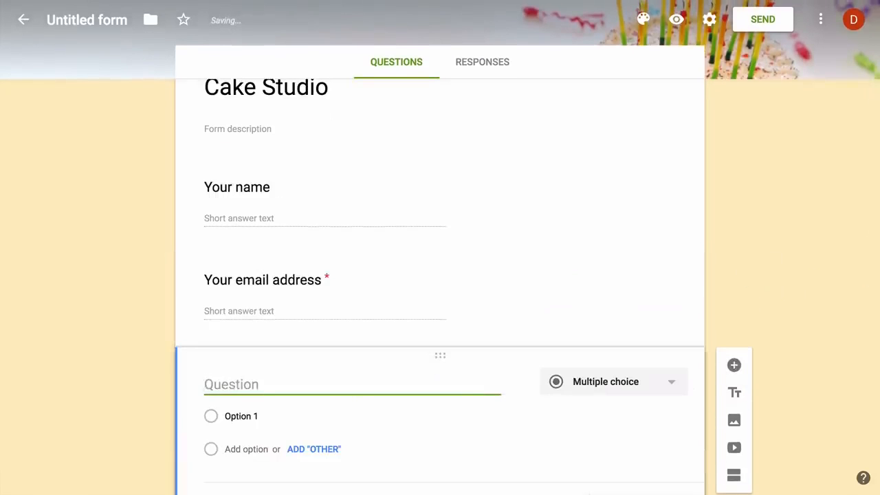
type("Your postal add")
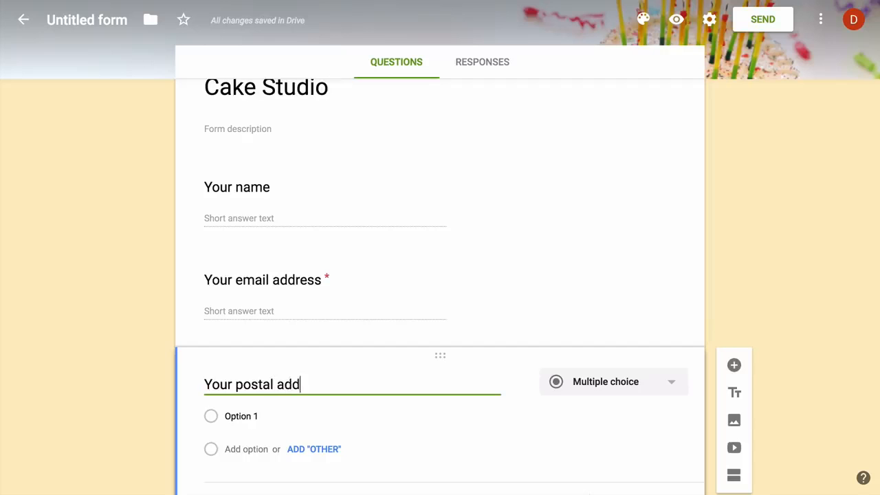
type("ress")
scroll(781, 236, "down", 1)
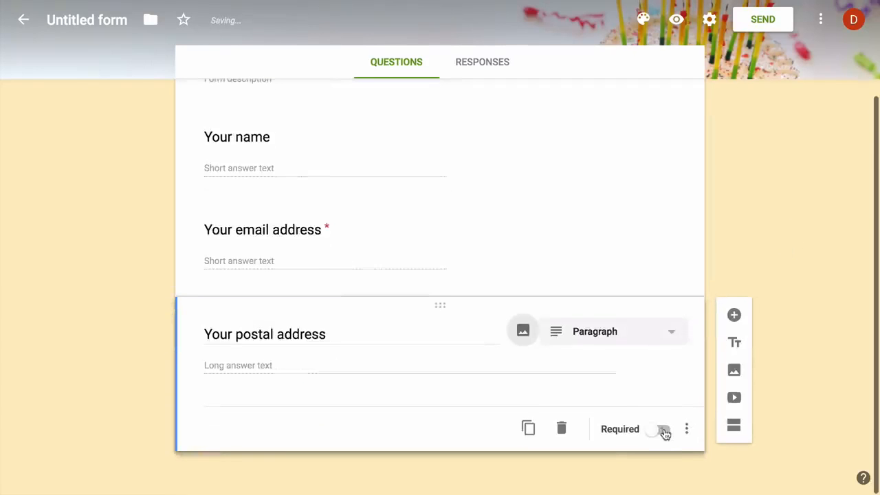
left_click(664, 432)
Add a required 'Which cake would you like to order' question: Black Forest, Strawberry, Red Velvet, Chocolate Chip
left_click(734, 315)
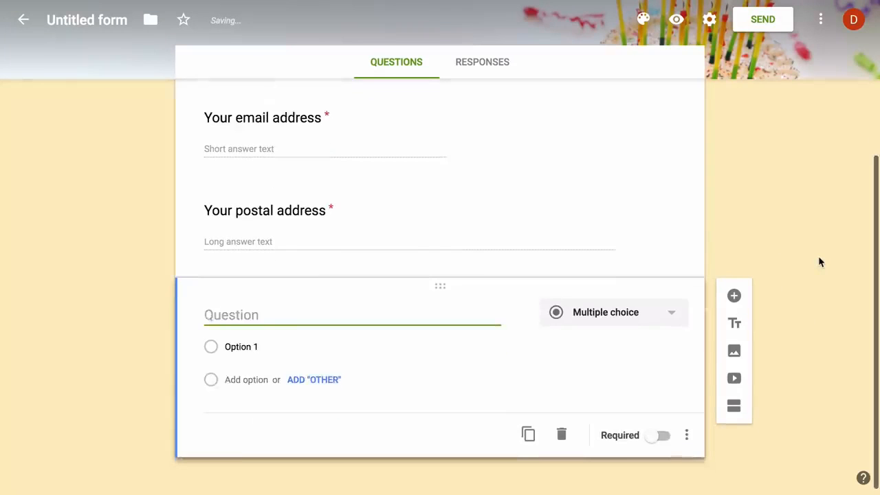
type("Which cake would you l")
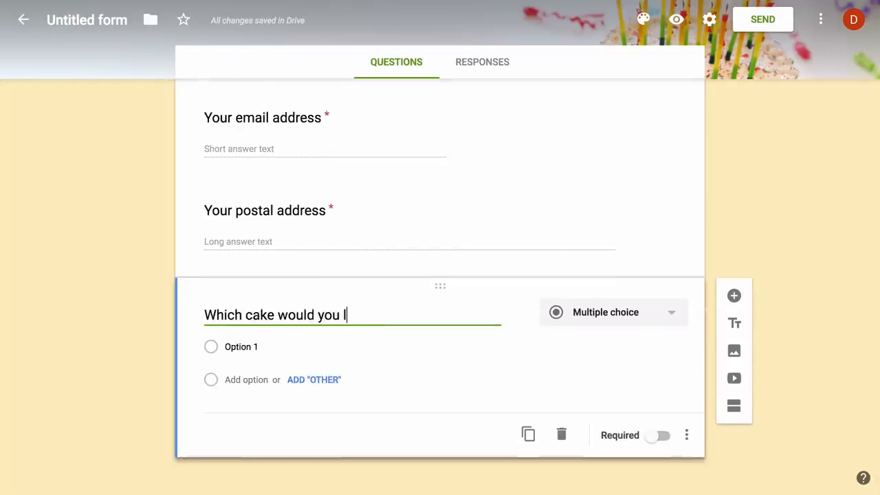
type("ike to order")
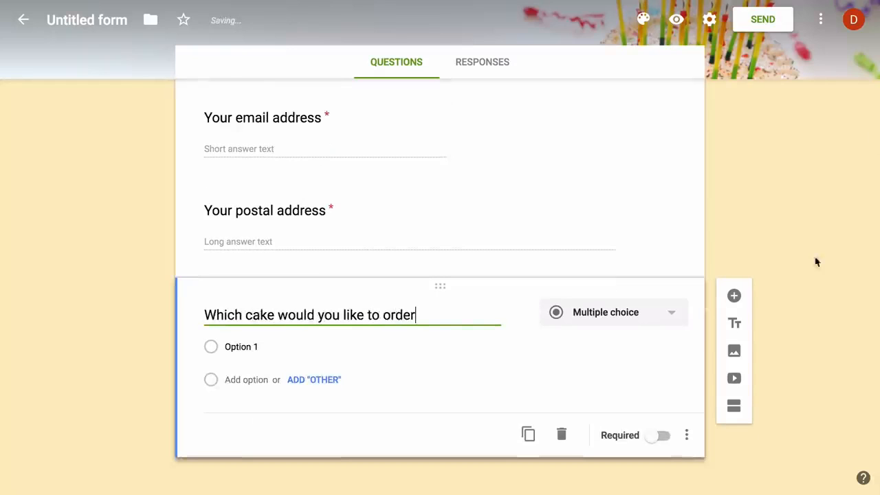
left_click(293, 346)
type("Black")
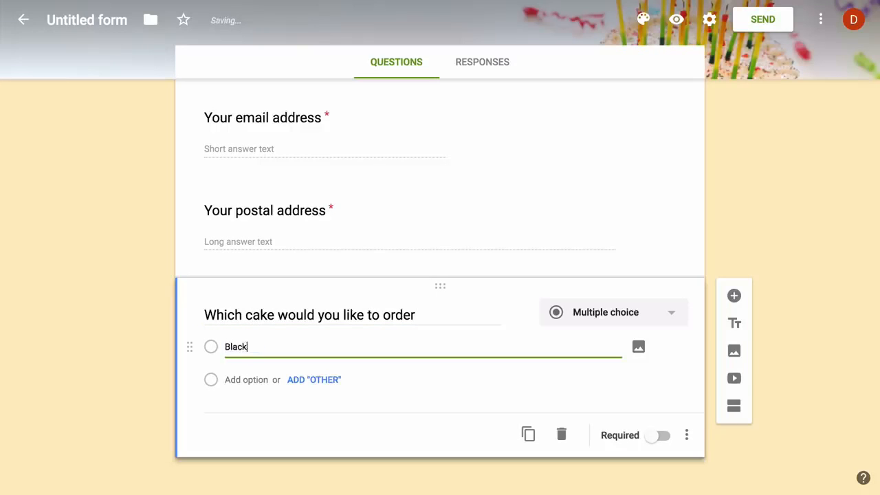
type(" Forest")
key("Tab")
key("Tab")
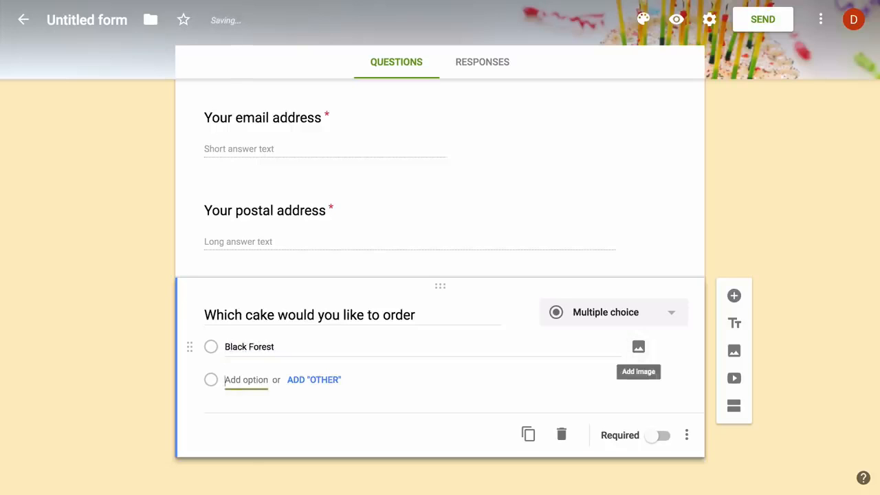
type("Strawberry")
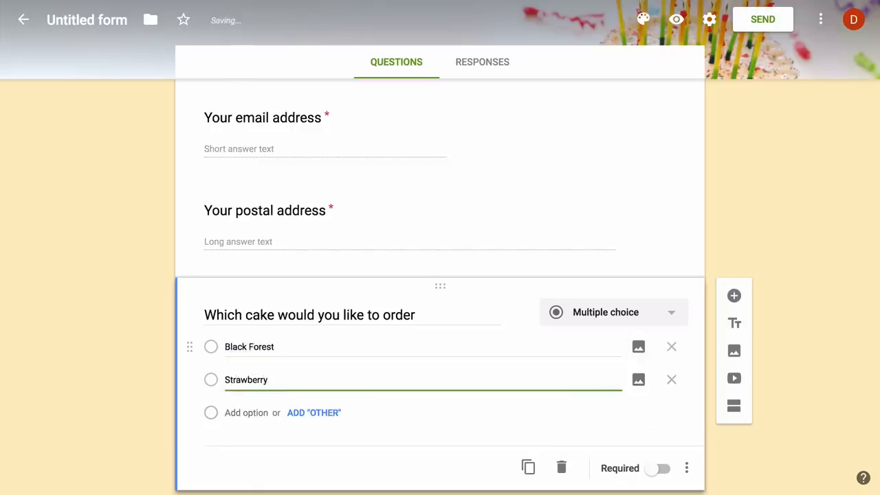
key("Tab")
key("Tab")
key("Tab")
type("Red Ve")
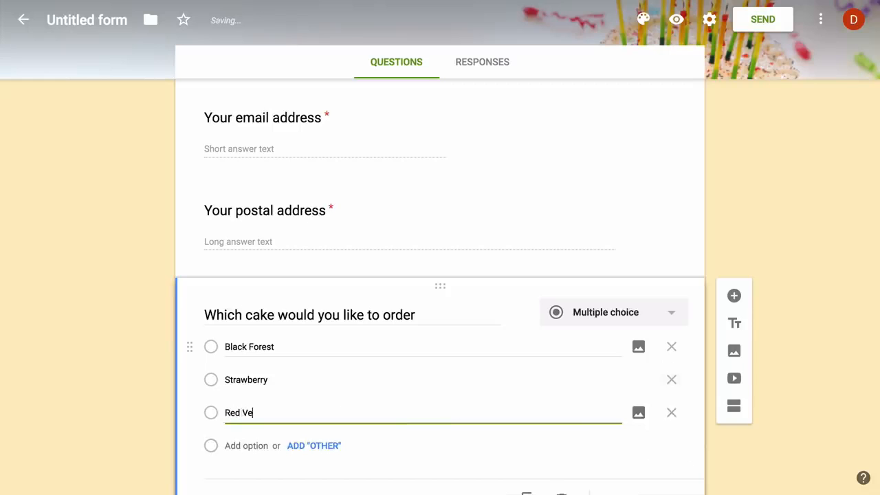
type("lvet")
key("Tab")
key("Tab")
key("Tab")
type("C")
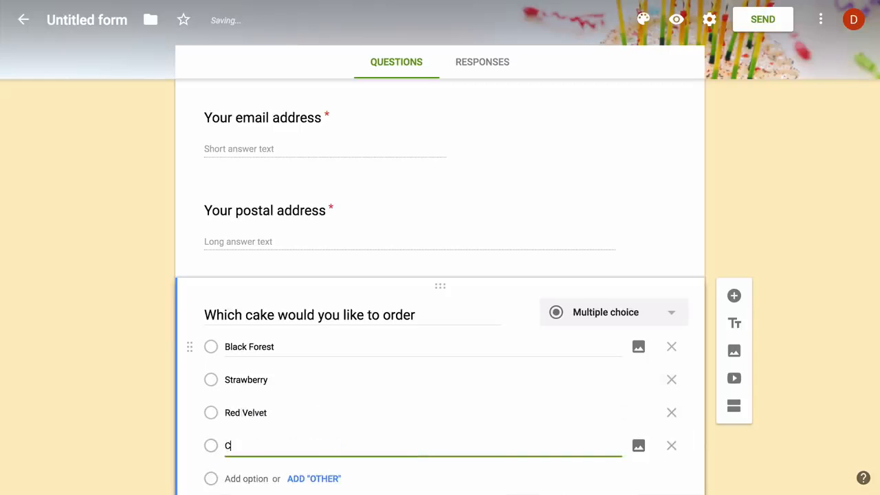
type("hocolate Chip")
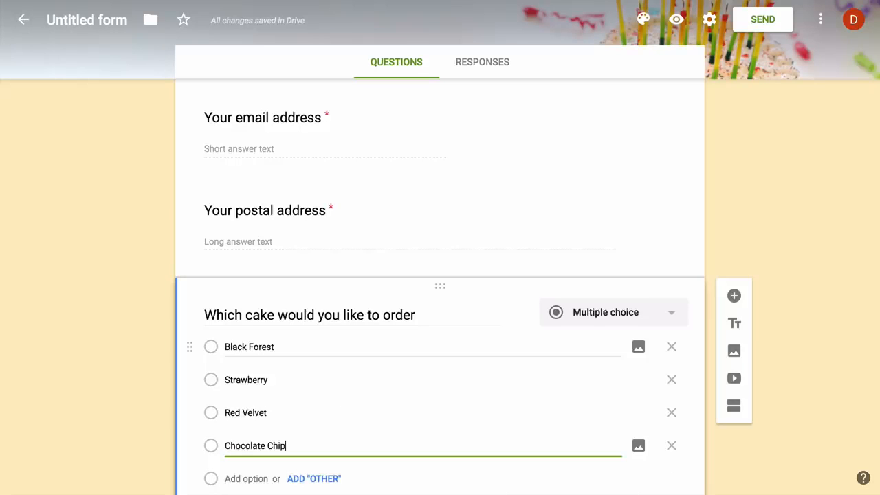
scroll(330, 334, "down", 2)
left_click(664, 431)
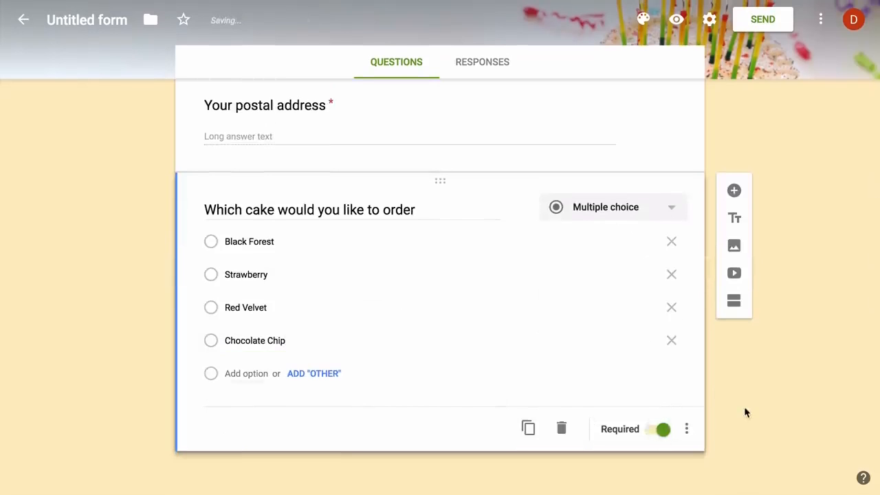
Add a 'Would you like extra decoration' question with Yes and No options
left_click(734, 191)
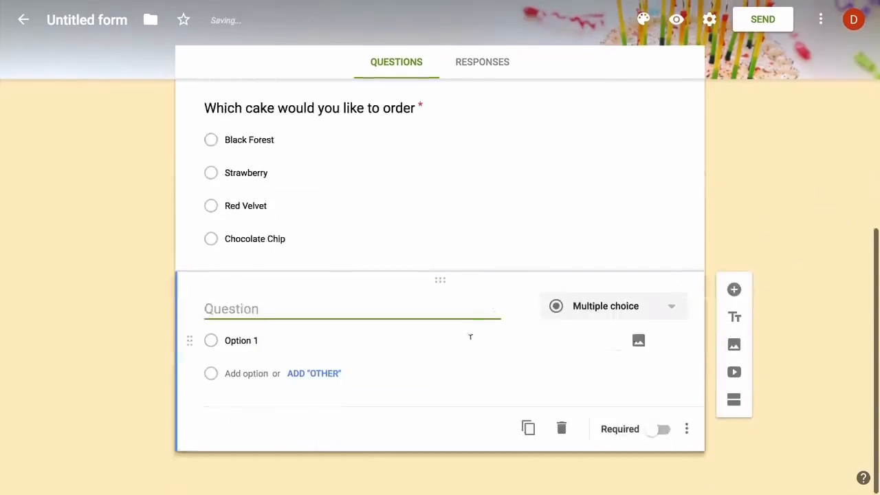
type("Would you like ")
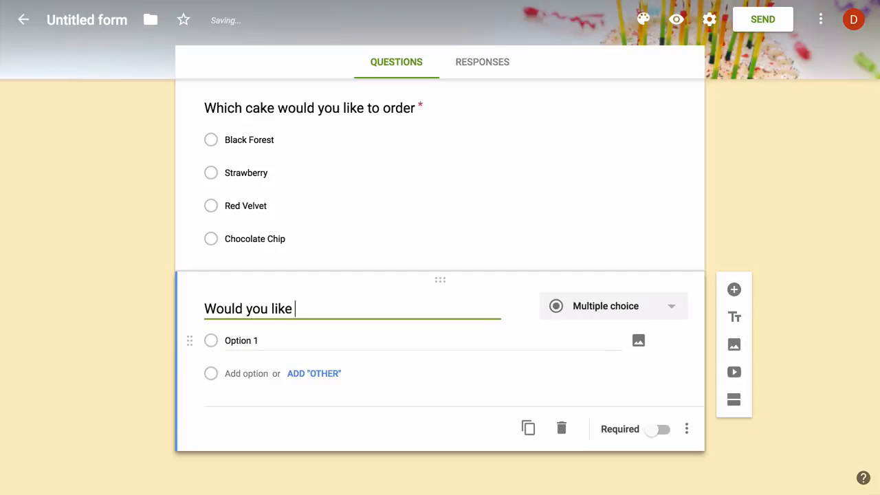
type("extra decoration")
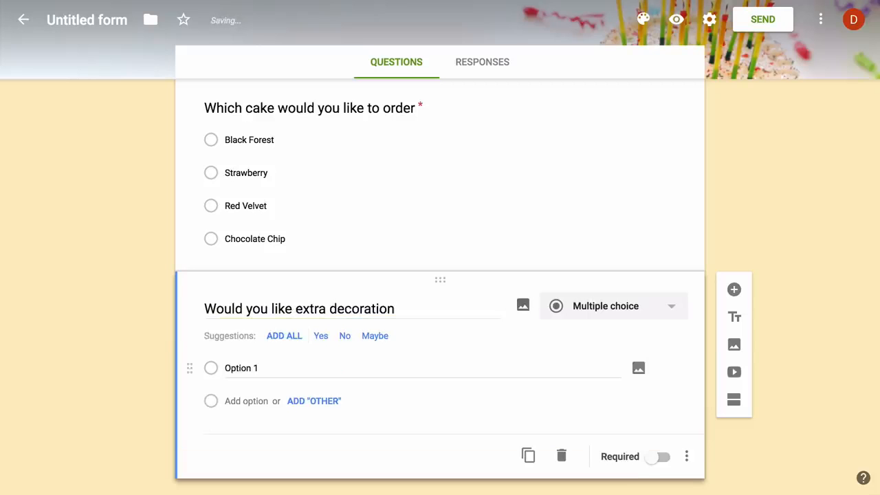
left_click(321, 337)
left_click(324, 338)
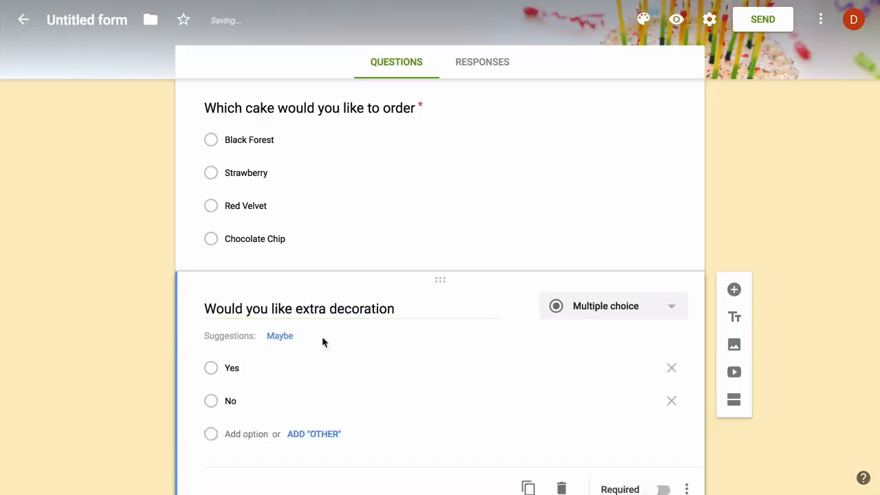
scroll(757, 402, "up", 15)
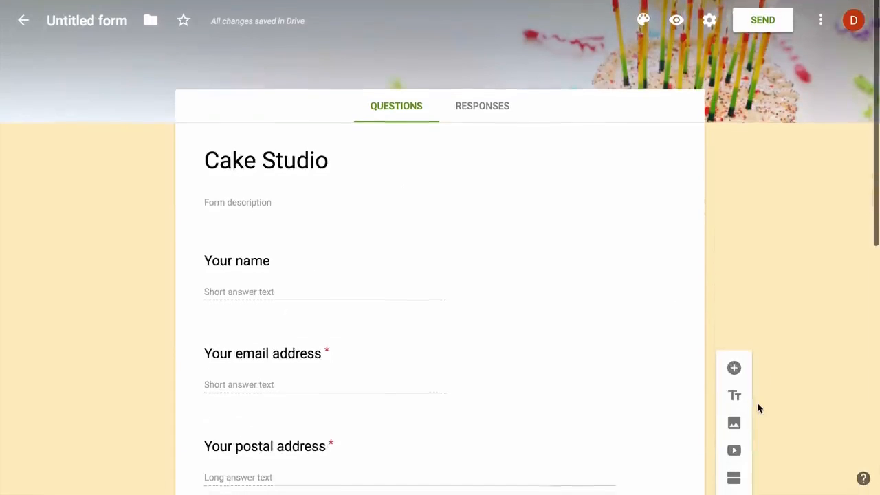
Link responses to a new spreadsheet 'Cake Studio Responses' and open it from Drive
left_click(492, 111)
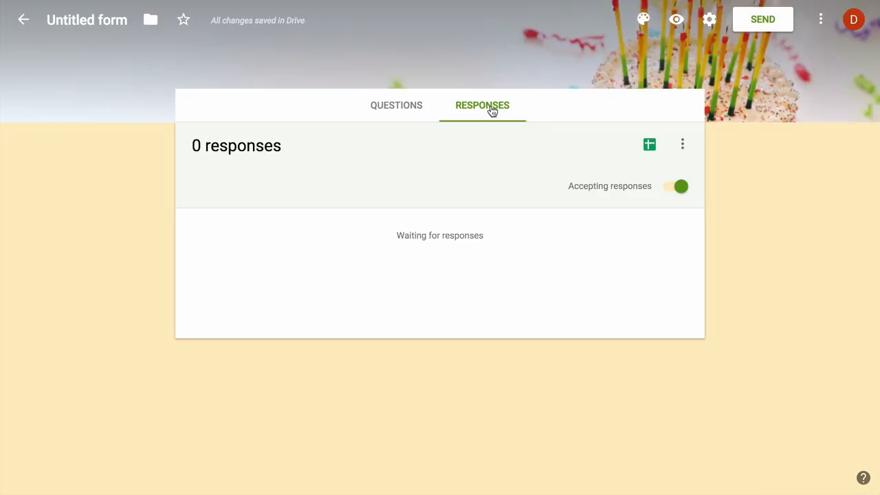
left_click(683, 145)
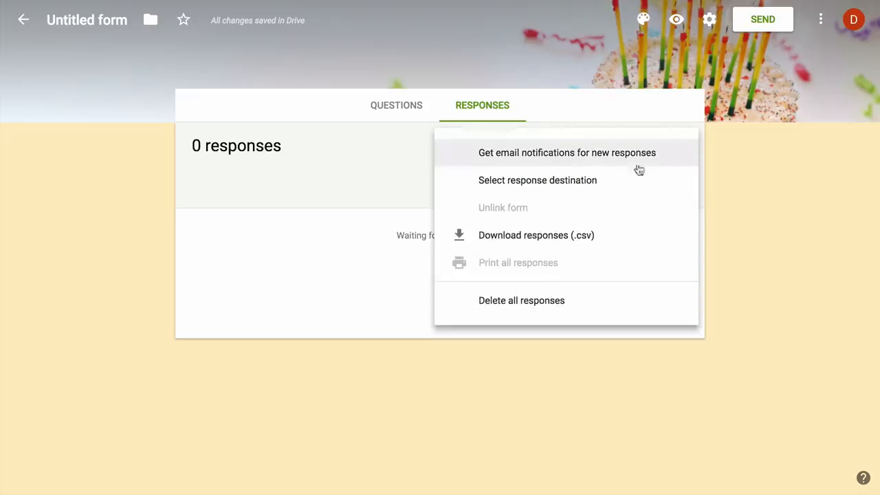
left_click(615, 181)
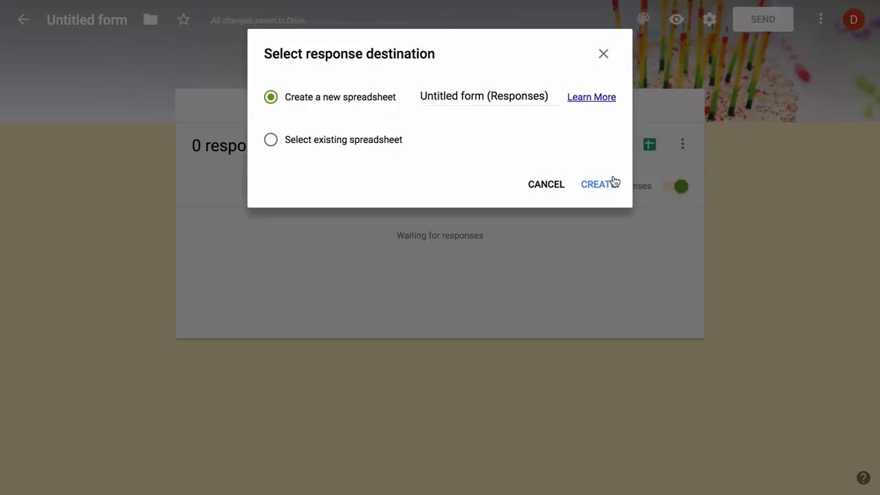
triple_click(472, 96)
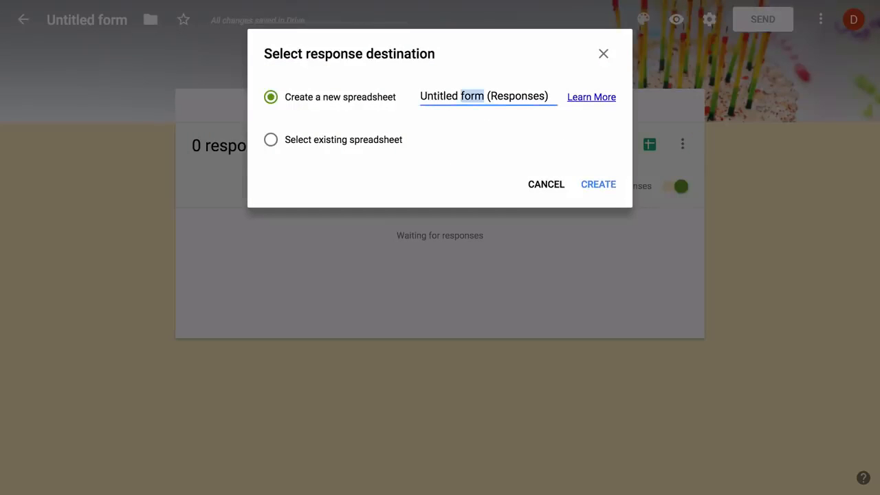
type("Cake Stud")
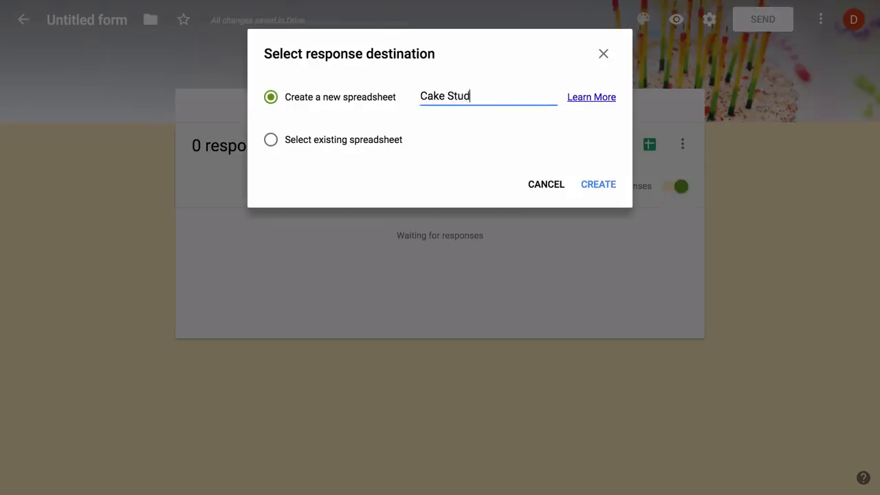
type("io Responses")
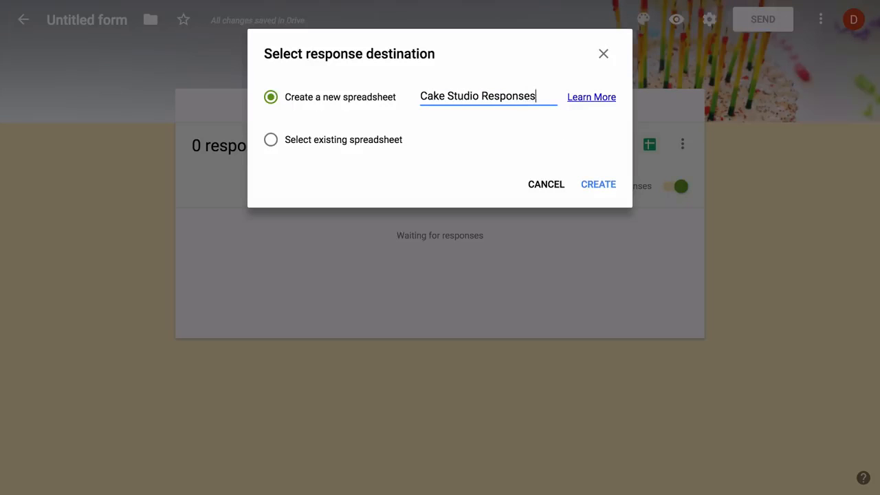
left_click(598, 186)
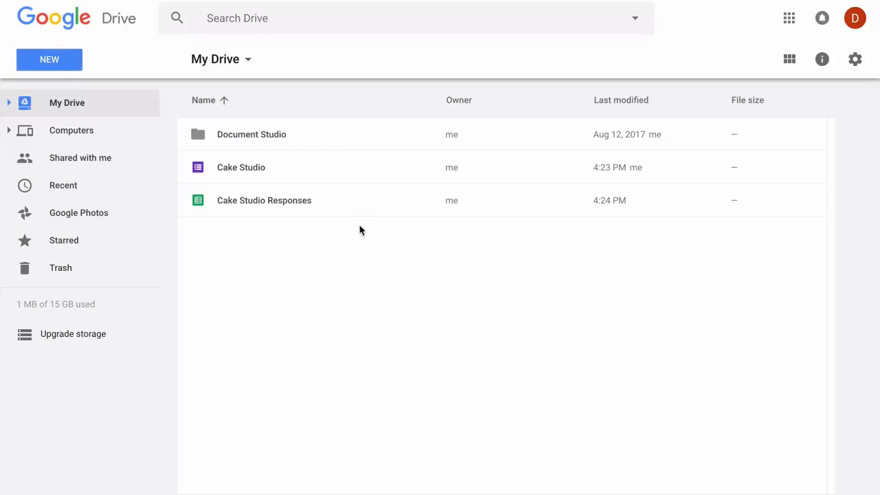
double_click(339, 200)
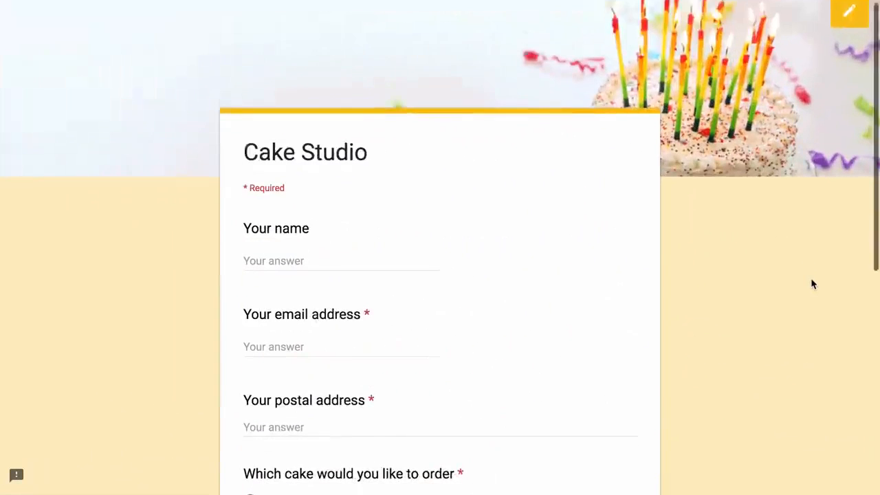
Submit a test response with name, e-mail and address, Black Forest cake, extra decoration Yes
scroll(811, 284, "down", 2)
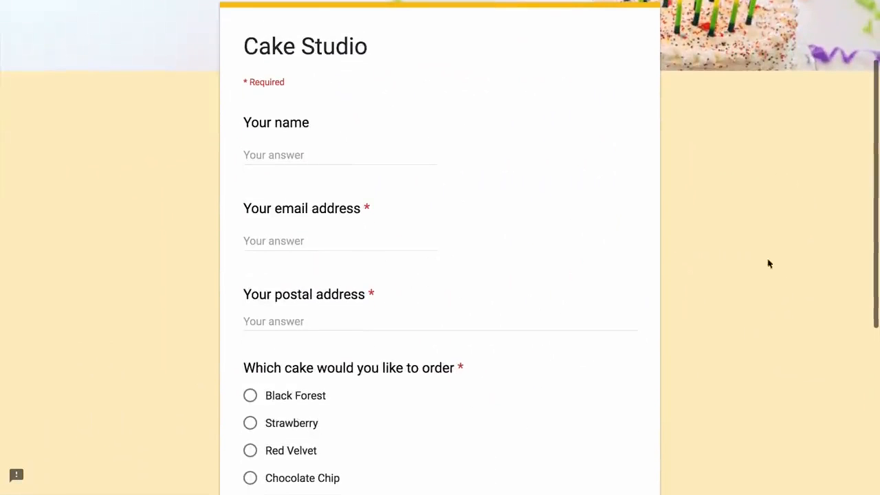
type("Angus")
key("Tab")
type("A")
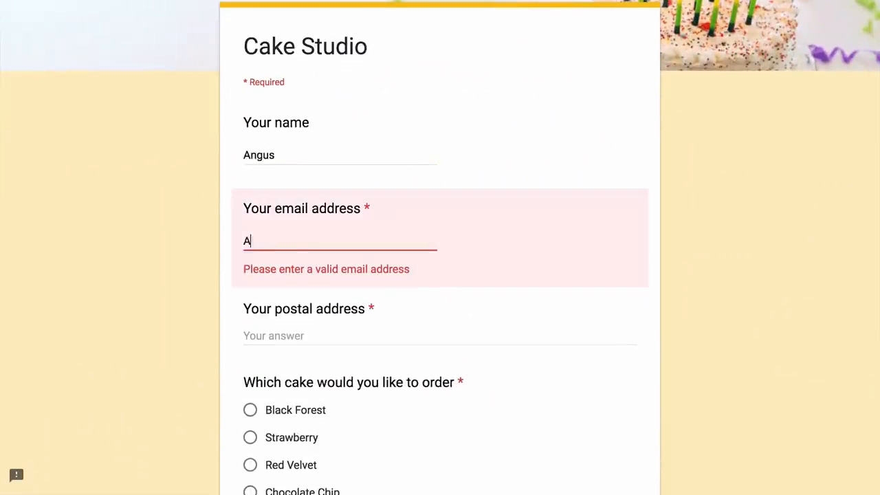
type("ngus@example.com")
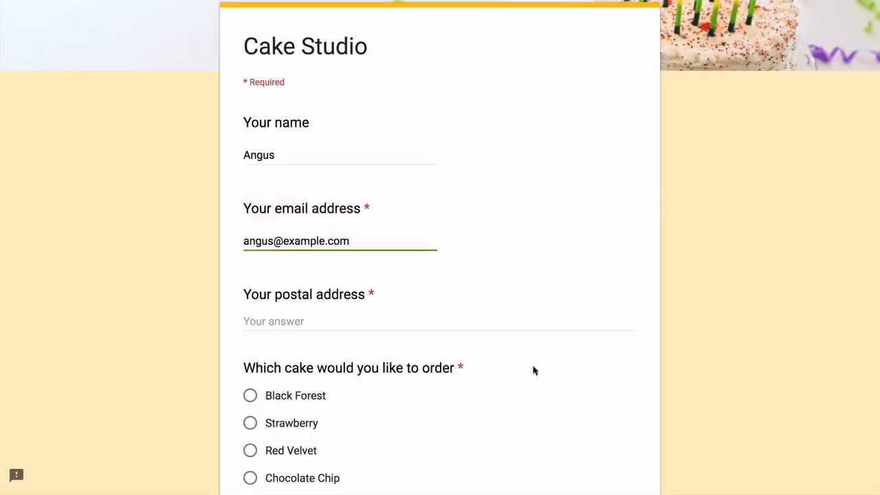
key("Tab")
type("N")
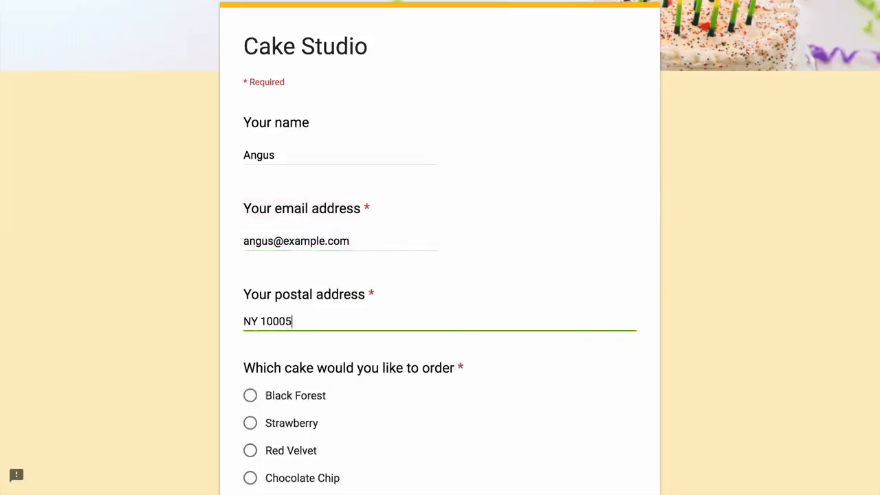
scroll(697, 285, "down", 5)
left_click(250, 99)
left_click(249, 257)
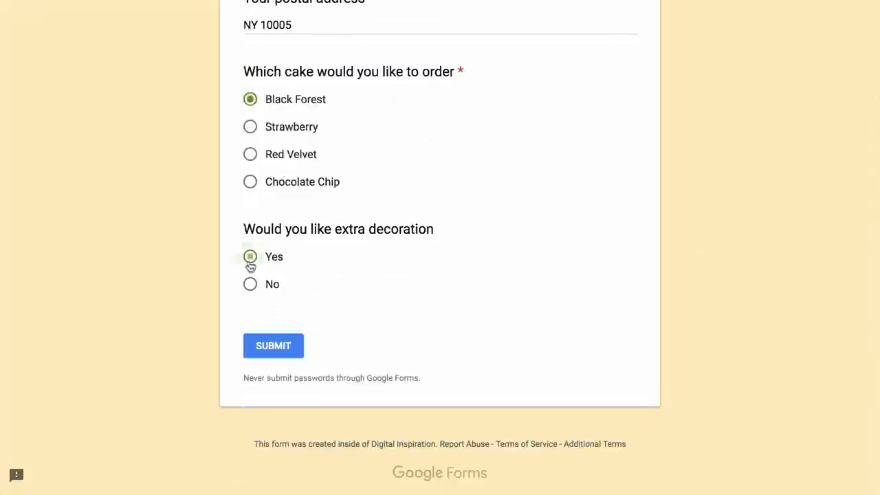
left_click(282, 349)
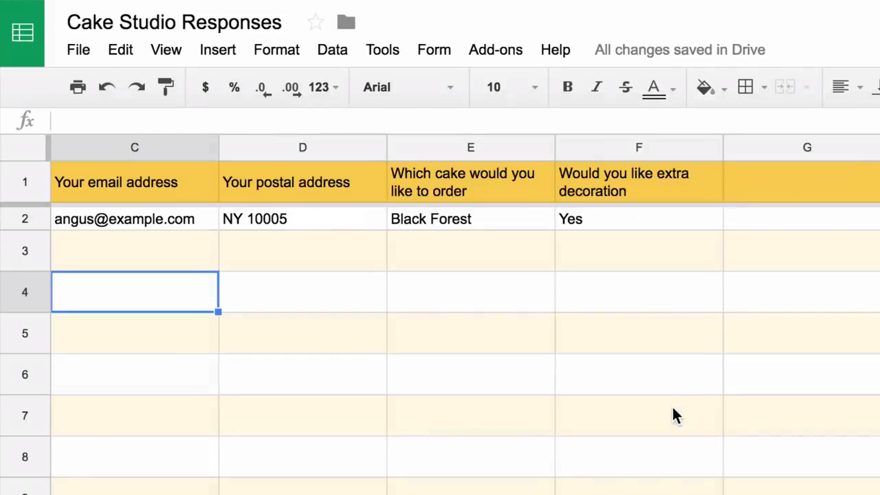
Insert a blank column left of column F and head it 'Cake Price'
left_click(655, 147)
right_click(657, 146)
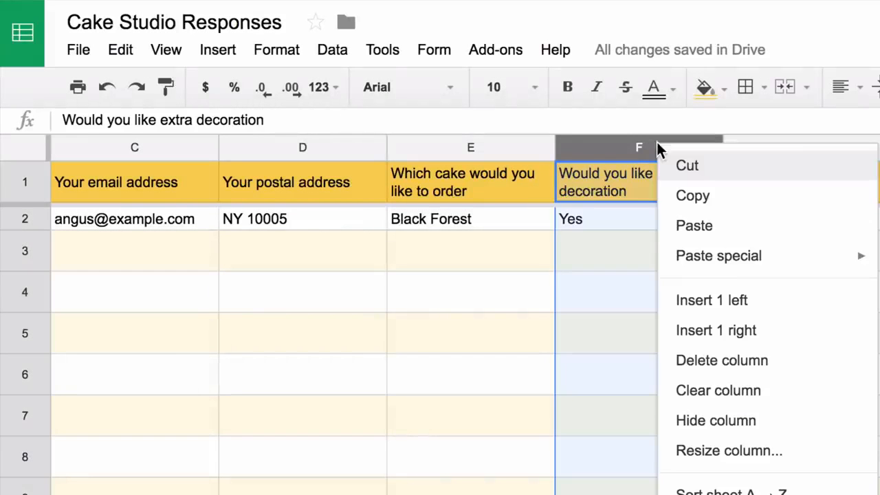
left_click(772, 309)
type("Cake P")
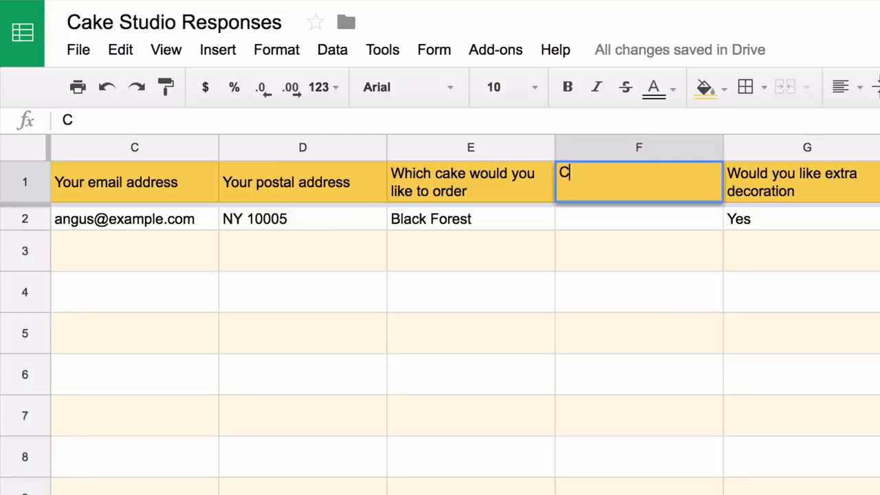
type("rice")
key("Return")
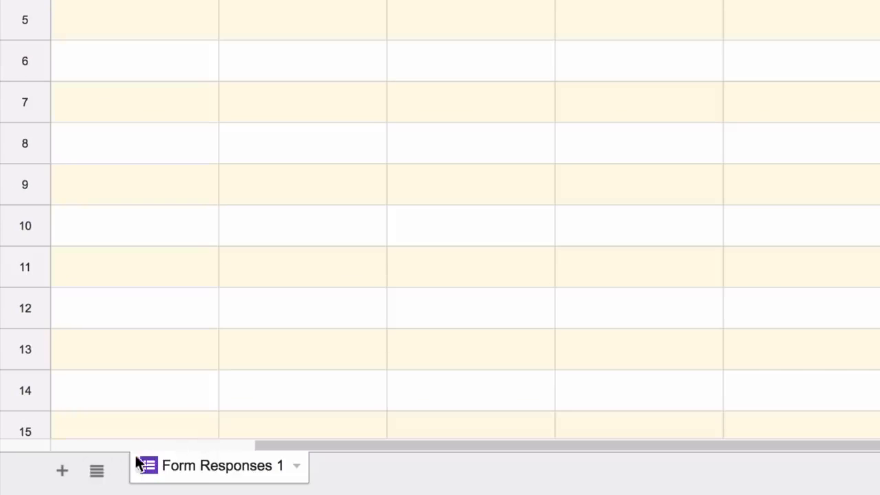
Add a new sheet named 'Price'
left_click(63, 470)
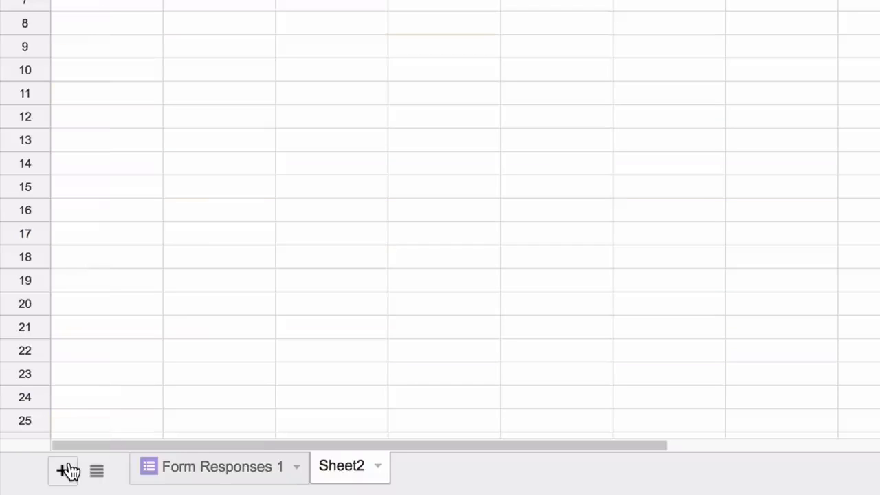
left_click(377, 467)
left_click(413, 245)
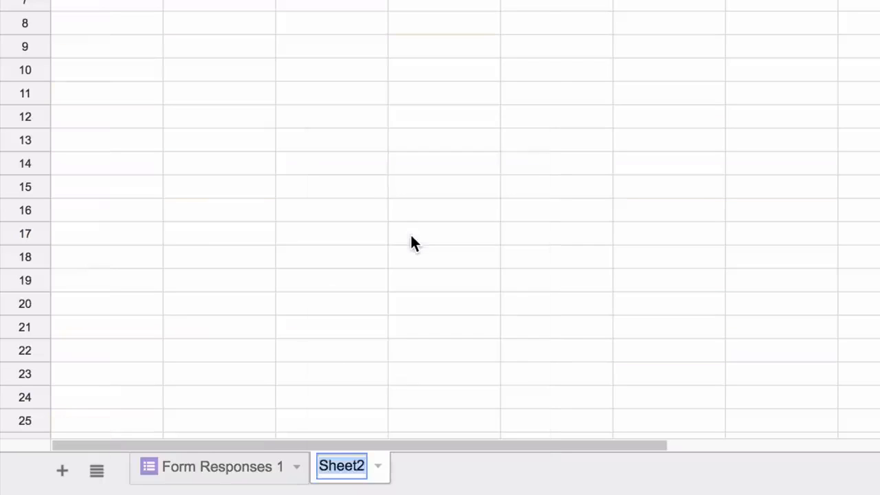
type("Price")
key("Return")
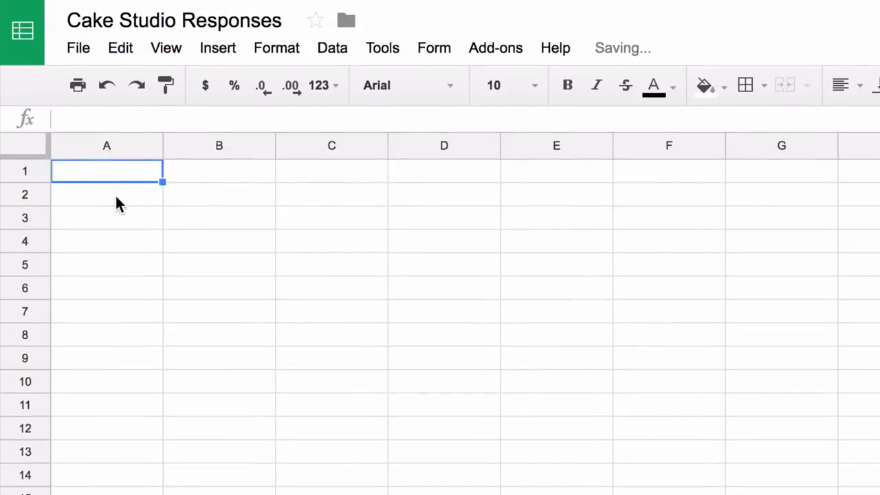
Enter headers 'Cake Name' and 'Cake Price', then list Black Forest, Strawberry, Red Velvet, Chocolate Chip
type("Cake ")
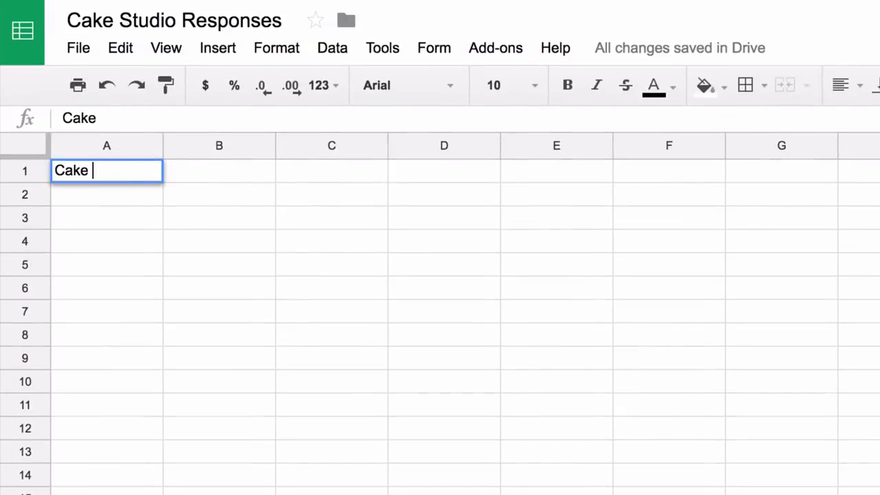
type("Name")
key("Tab")
type("Cake Price")
key("Return")
type("Bla")
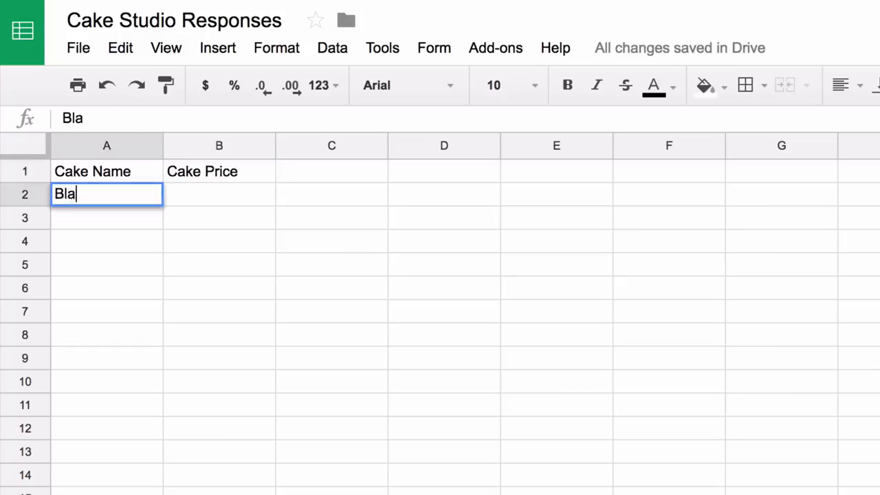
type("ck Forest")
key("Return")
type("Strawberry")
key("Return")
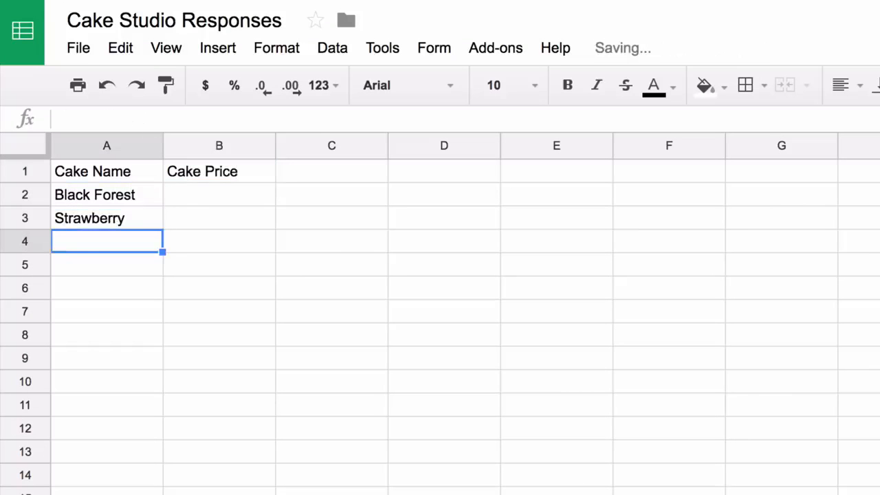
type("Red Velvet")
key("Return")
type("Chocol")
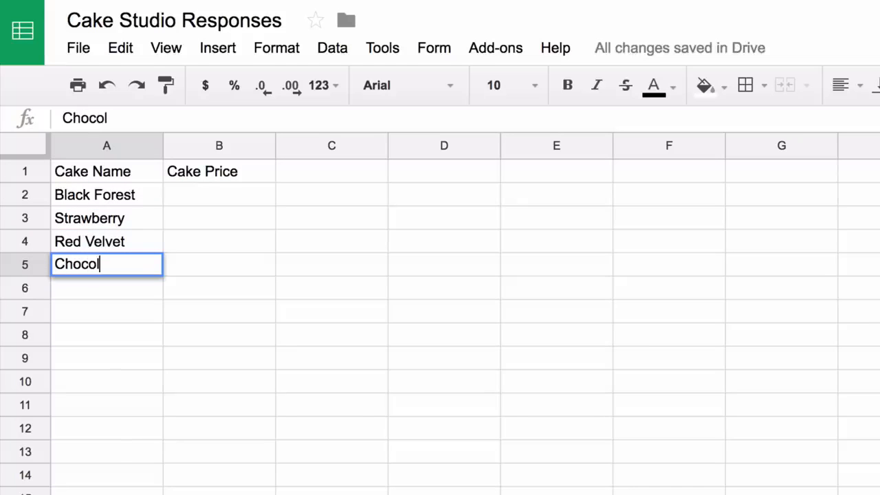
type("ate Chip")
key("Return")
Enter the cake prices 12.22, 2.21, 12.87 and 15.22
type("12.22")
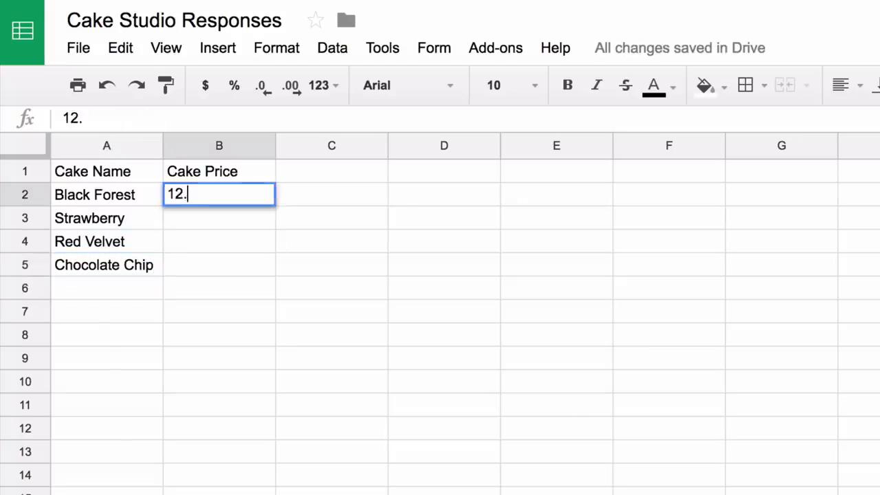
key("Return")
type("2.21")
key("Return")
type("12.87")
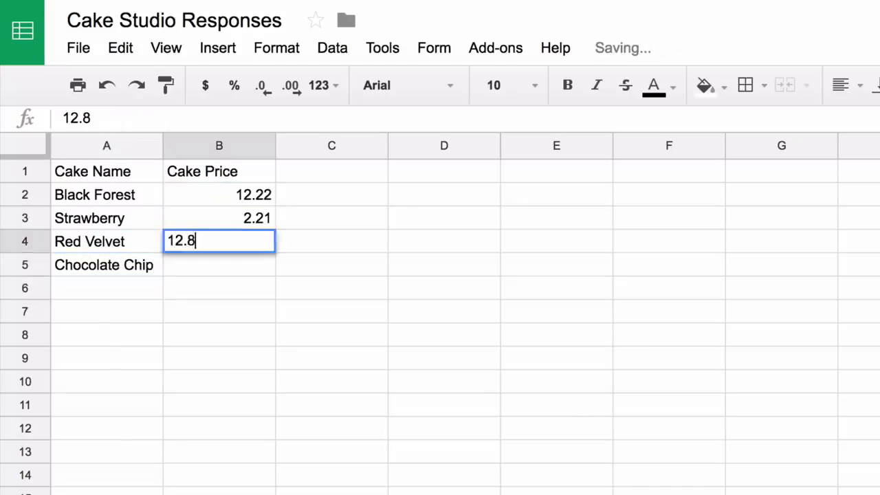
key("Return")
type("15.22")
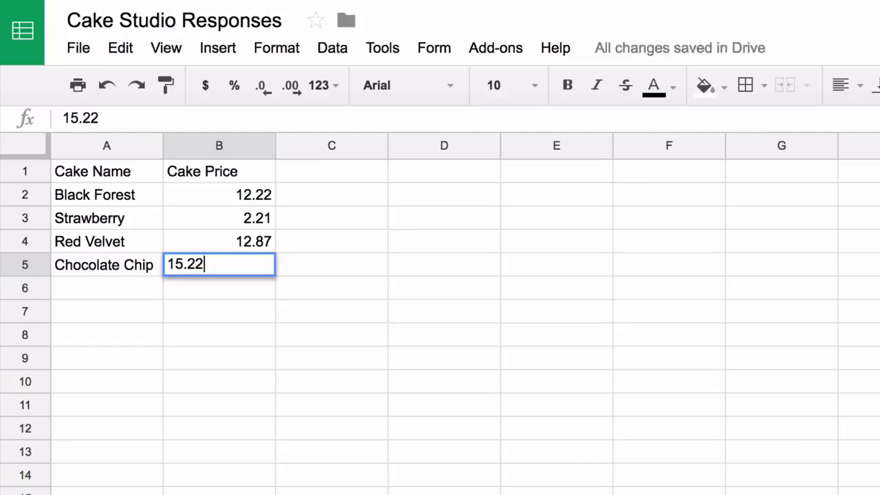
key("Up")
key("Down")
key("Down")
key("Down")
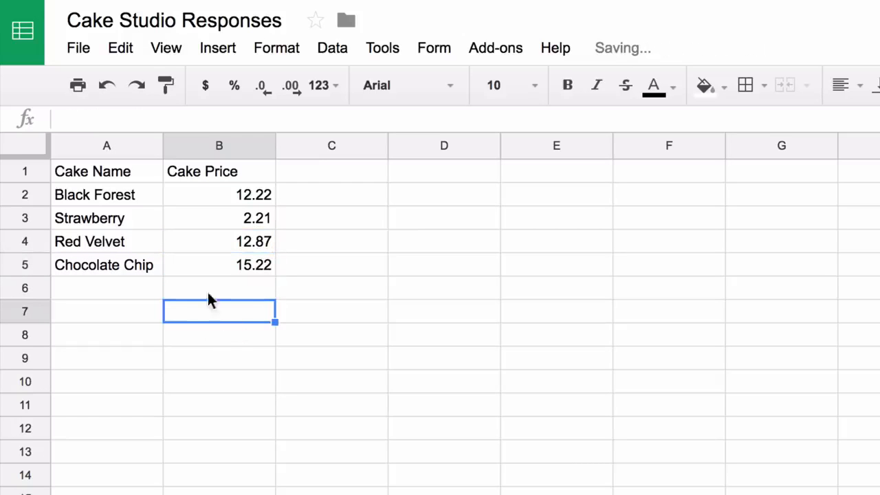
Format the Cake Price column as currency
left_click(219, 144)
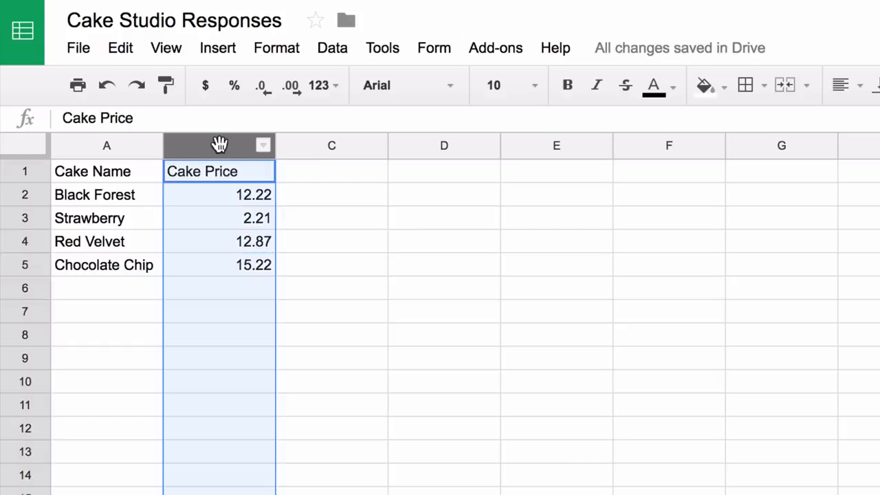
left_click(289, 48)
mouse_move(313, 87)
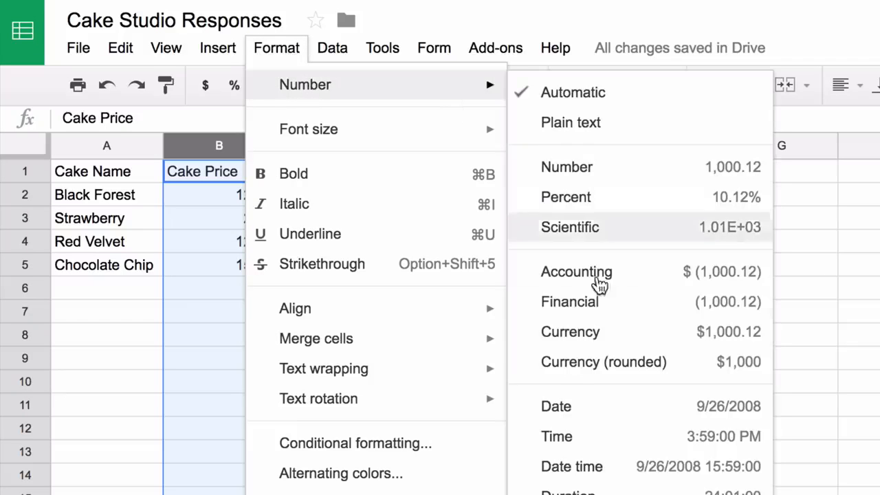
left_click(604, 336)
left_click(463, 278)
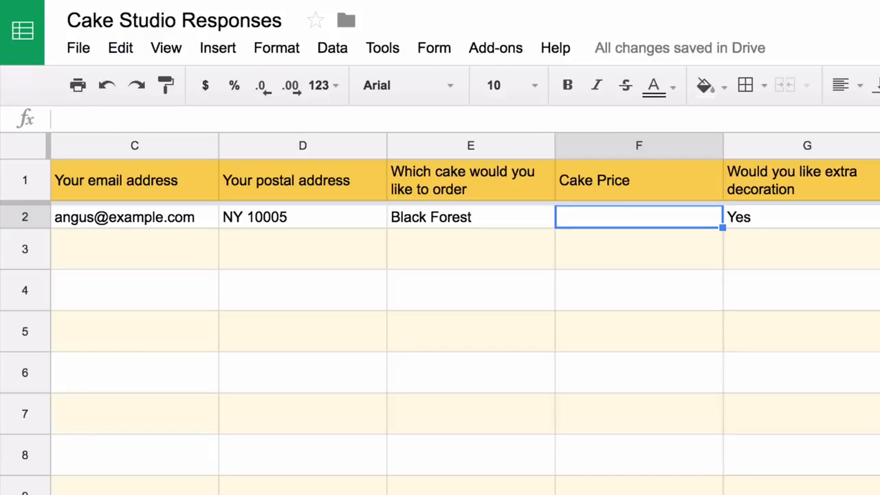
Enter =VLOOKUP(E2,Price!A2:B5,2,FALSE) in F2 to return $12.22 for Black Forest
type("=V")
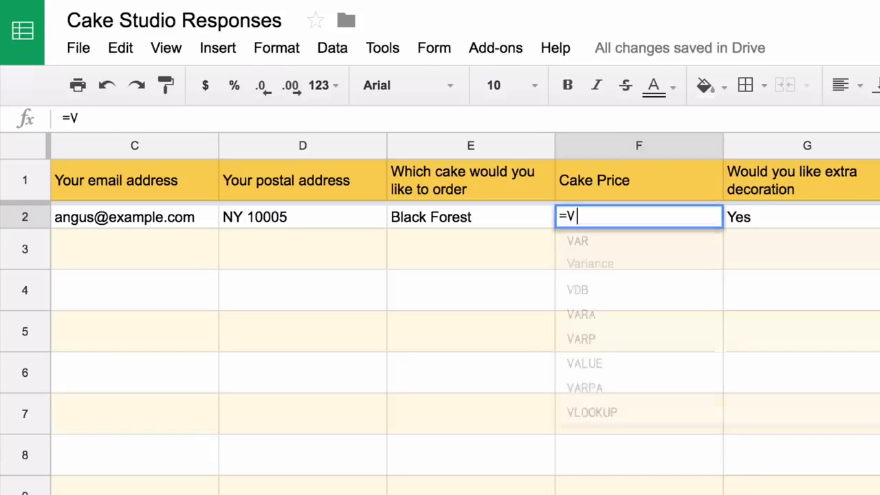
type("LOOKUP(")
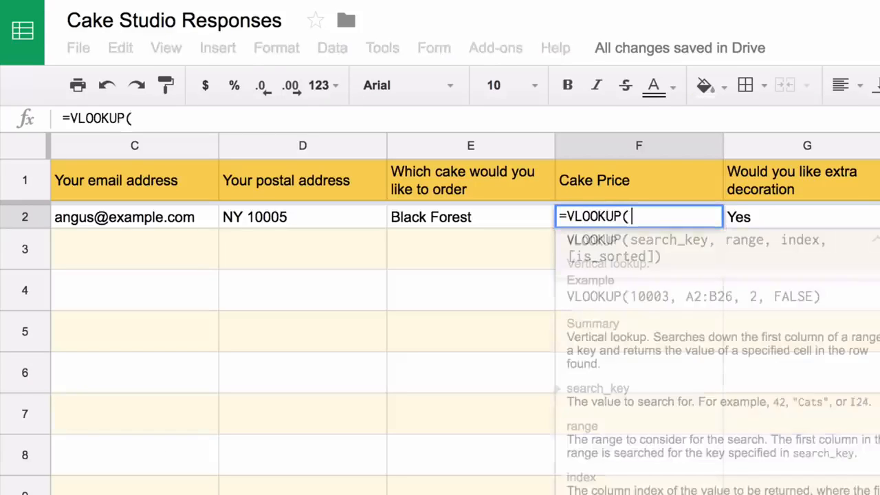
left_click(497, 217)
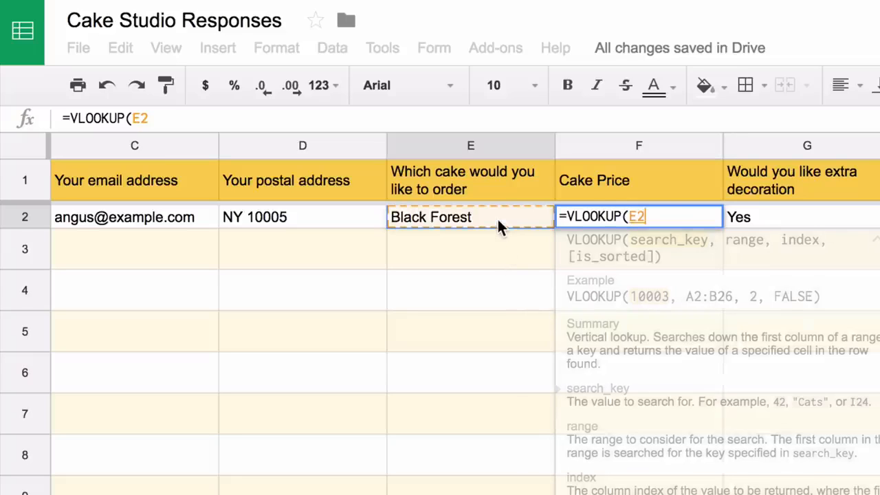
type(",")
left_click(311, 493)
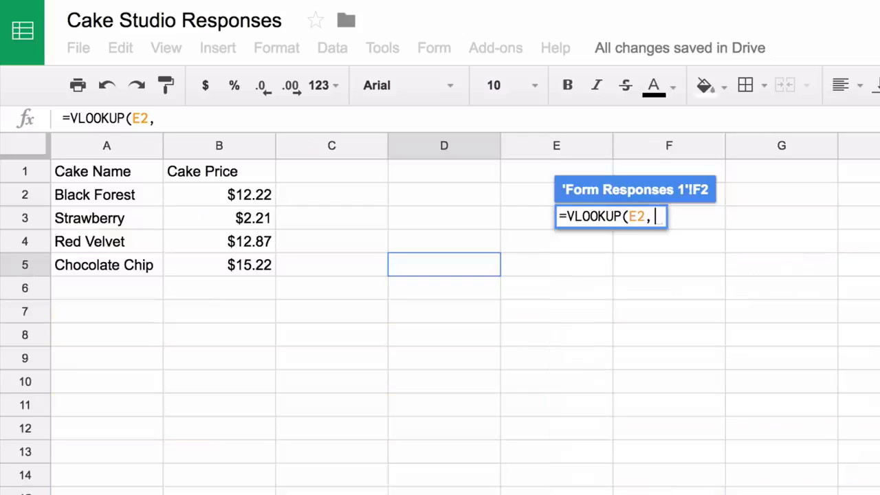
left_click_drag(120, 190, 222, 261)
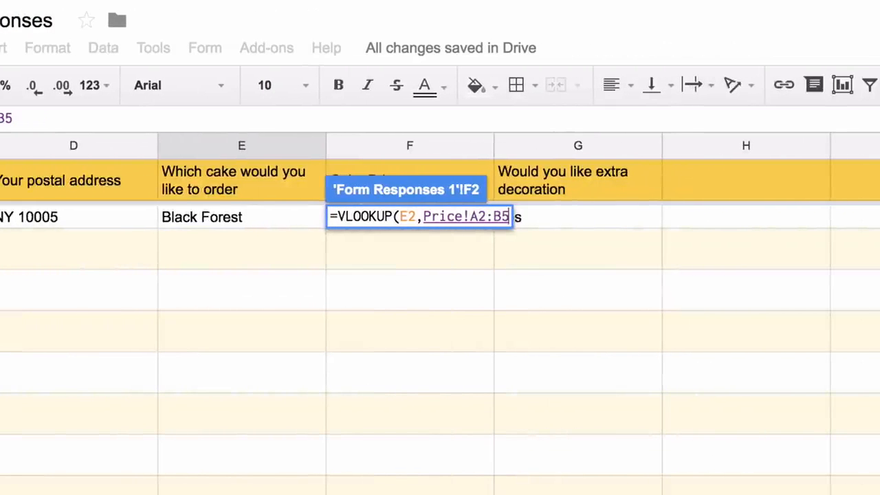
type(",")
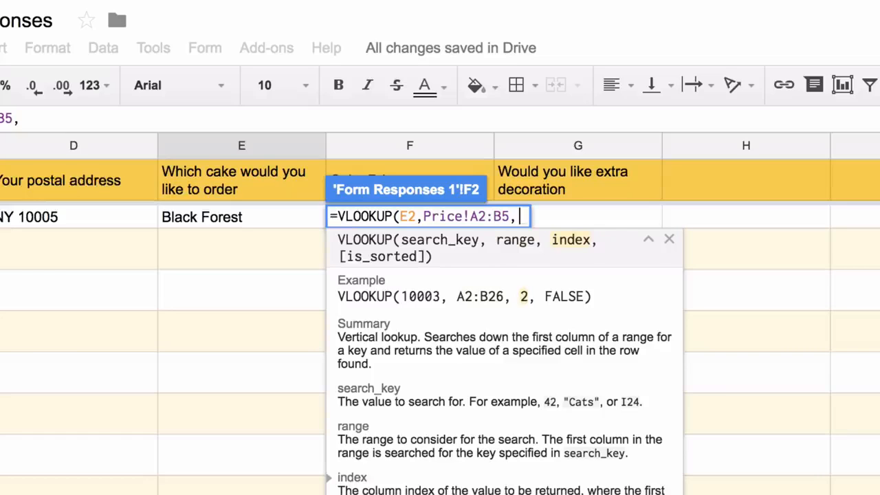
type("2,")
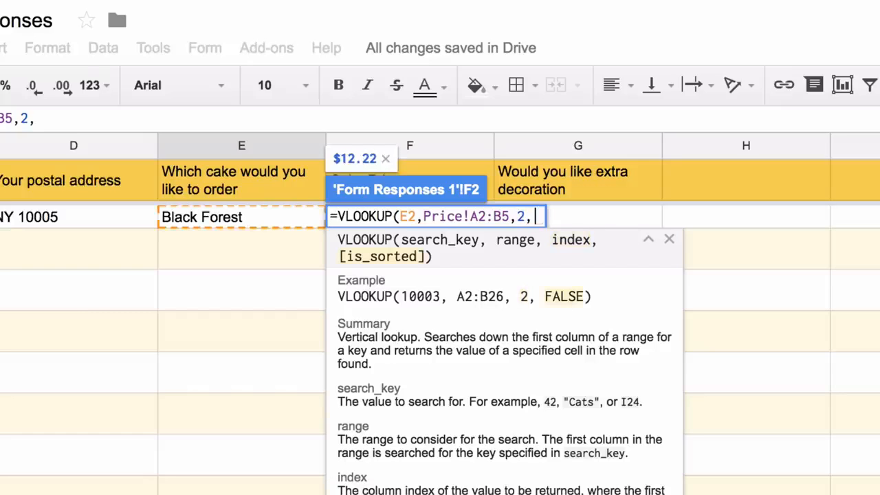
type("FALSE)")
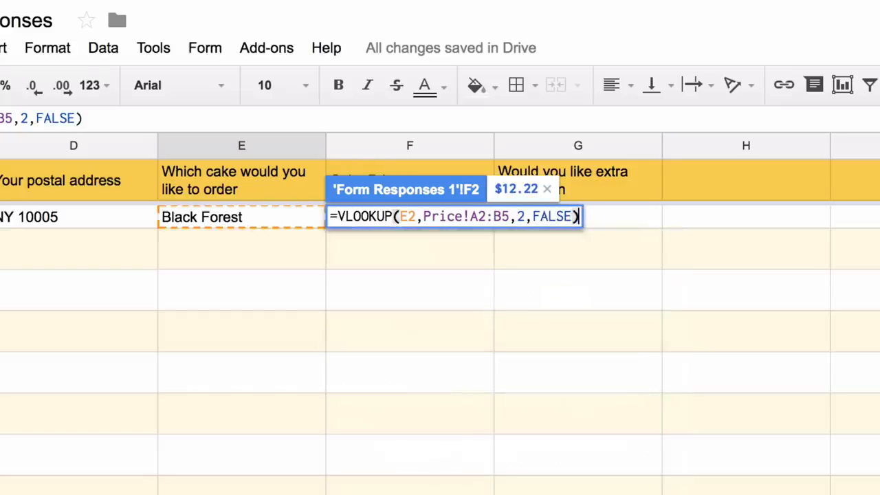
key("Return")
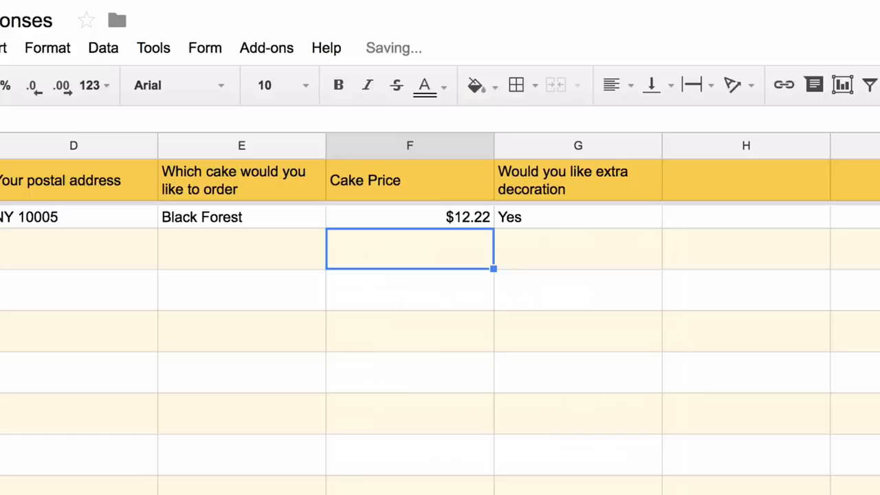
left_click(285, 225)
Change the first order's cake in E2 to Strawberry so F2 shows $2.21, then reopen F2's formula
type("Straw")
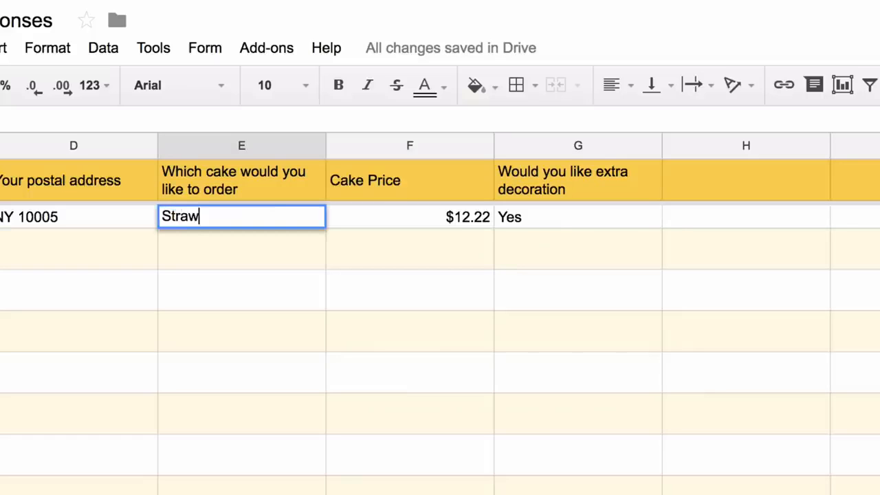
type("be")
key("BackSpace")
type("berry")
left_click(419, 231)
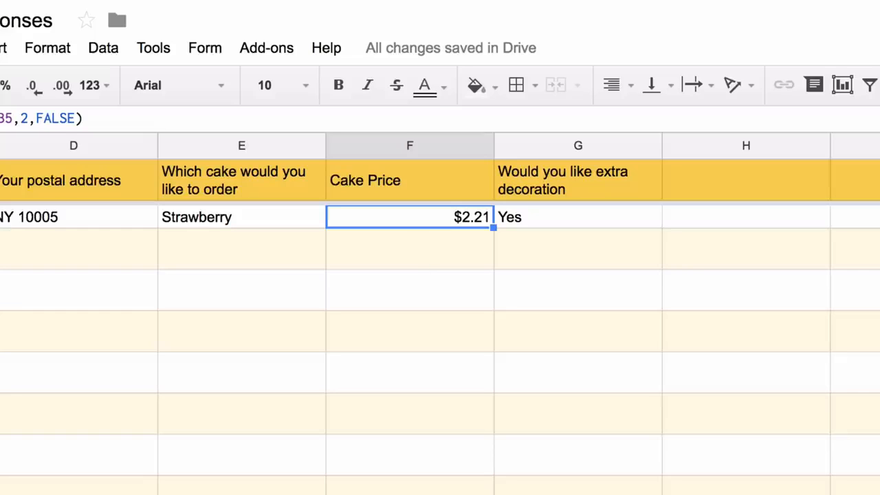
key("Return")
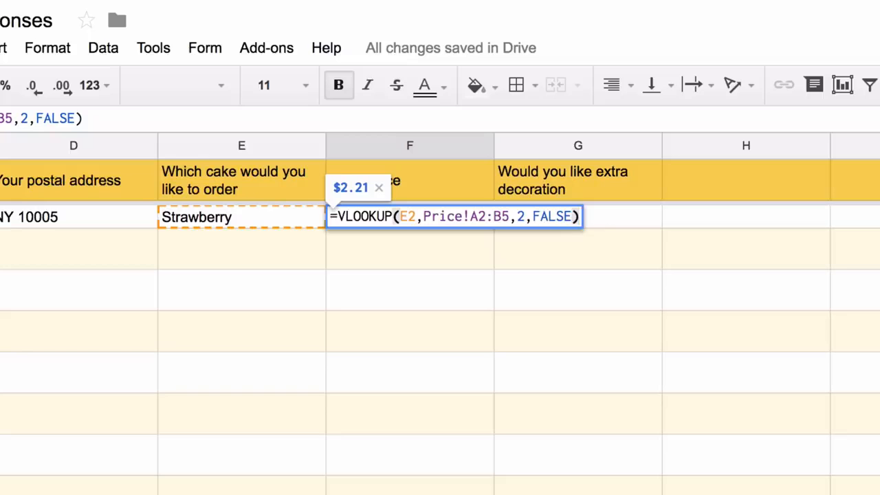
left_click(416, 217)
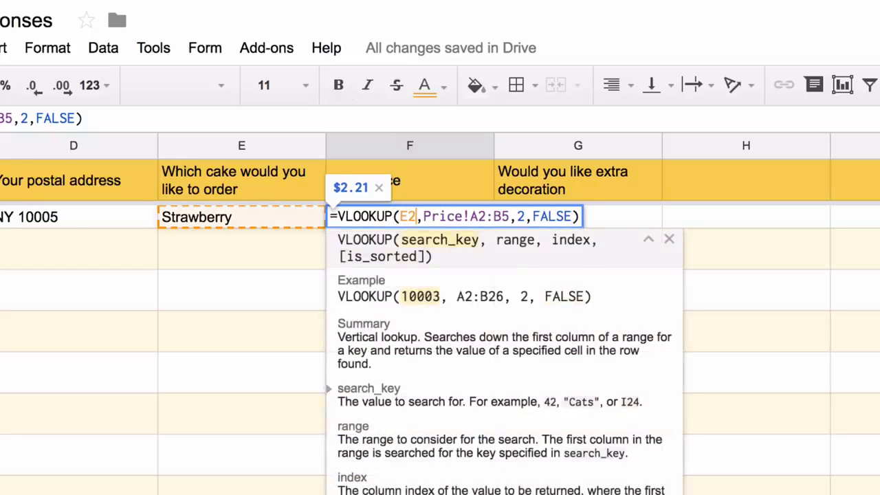
Turn F2's price lookup into an ArrayFormula over E2:E that fills the whole column
type(":E")
key("ctrl+shift+Return")
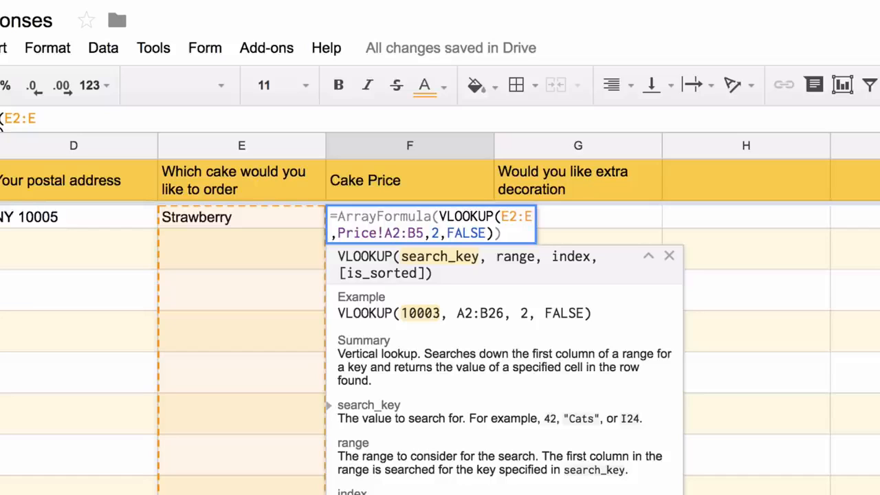
key("Return")
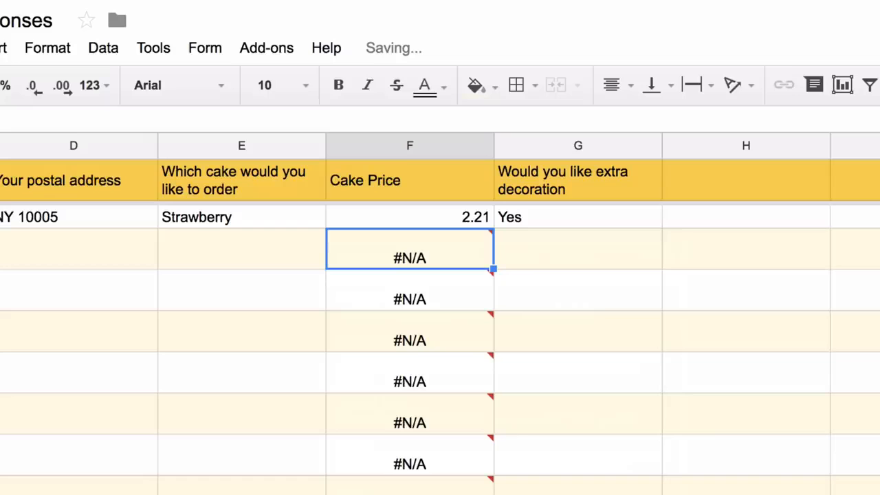
Wrap the lookup in IF(NOT(ISBLANK(E2:E))) so blank order rows stay empty
key("Up")
key("Return")
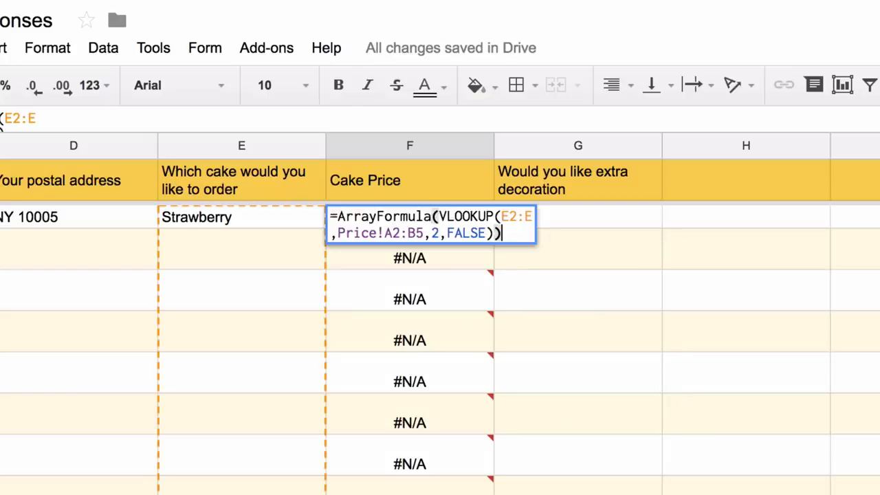
left_click(438, 217)
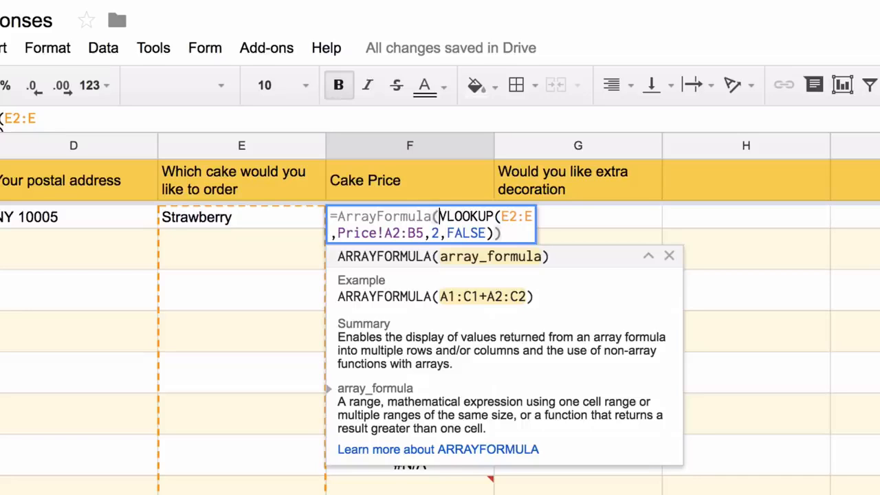
type("IF(NOT(IS")
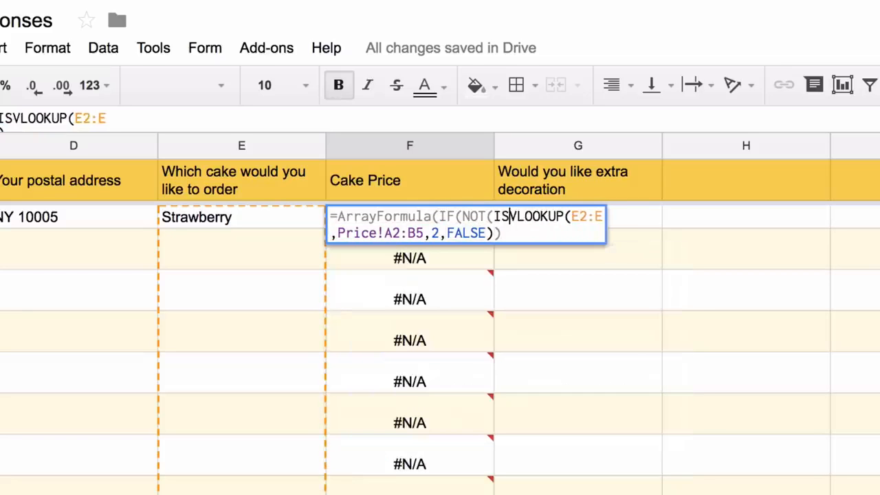
type("BLANK(")
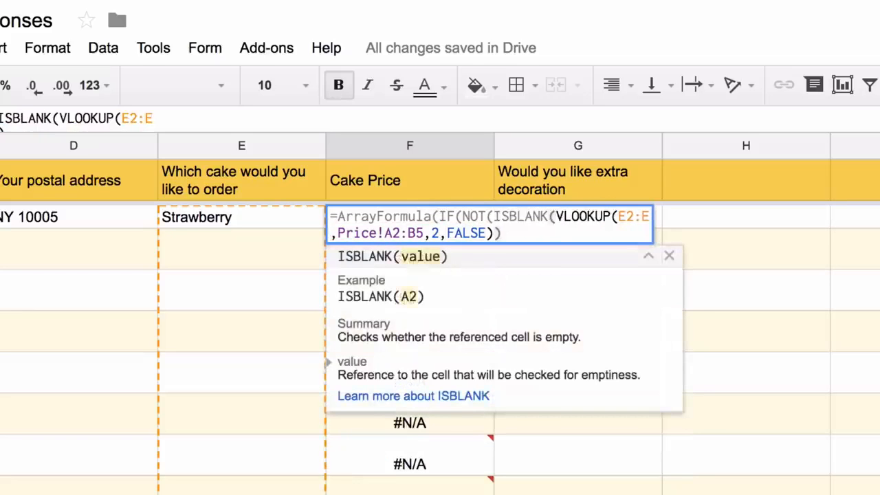
type("E")
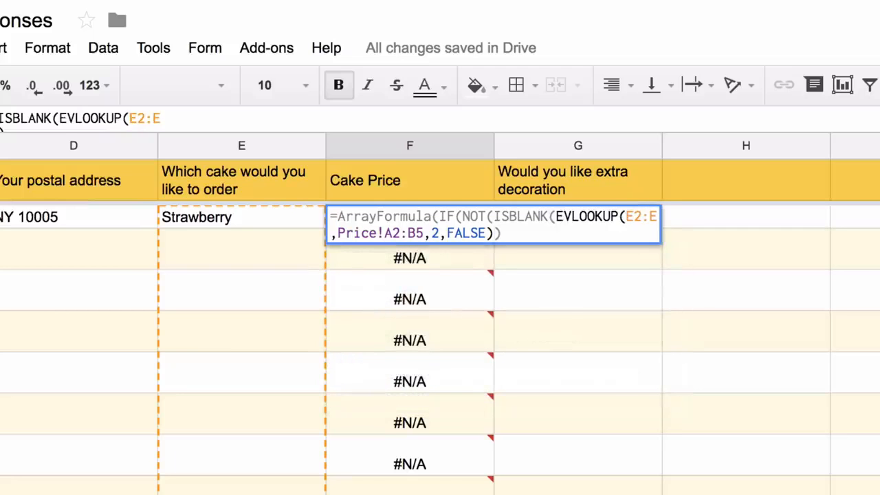
type("e")
key("BackSpace")
type("2:E")
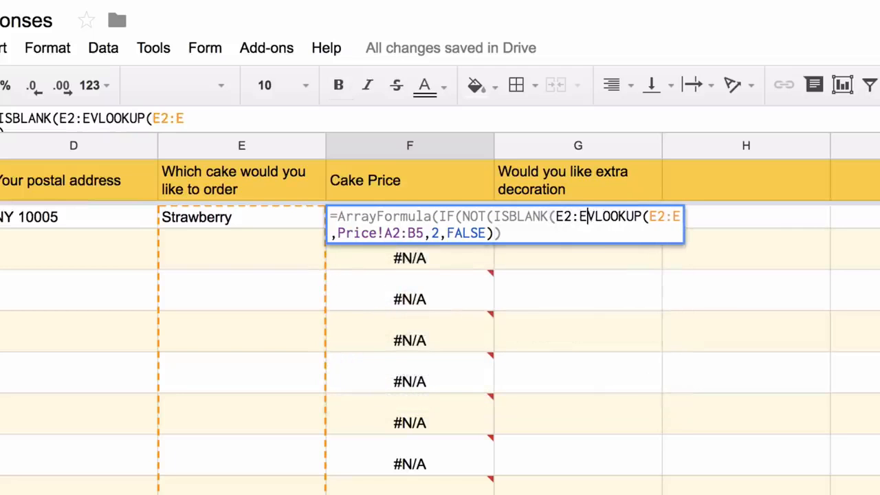
type(")), ")
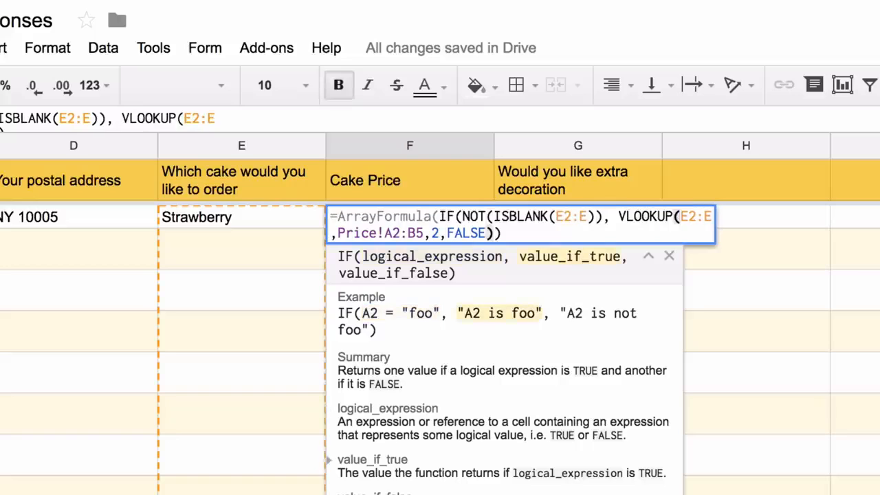
type(",")
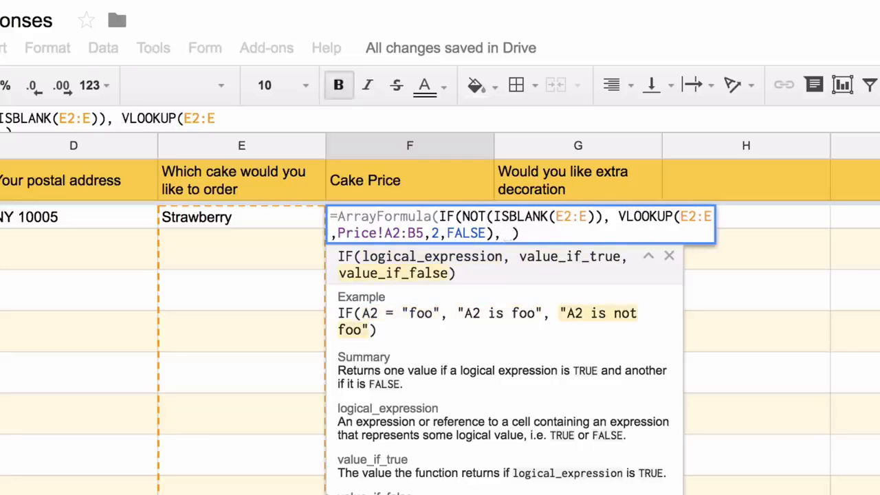
key("Return")
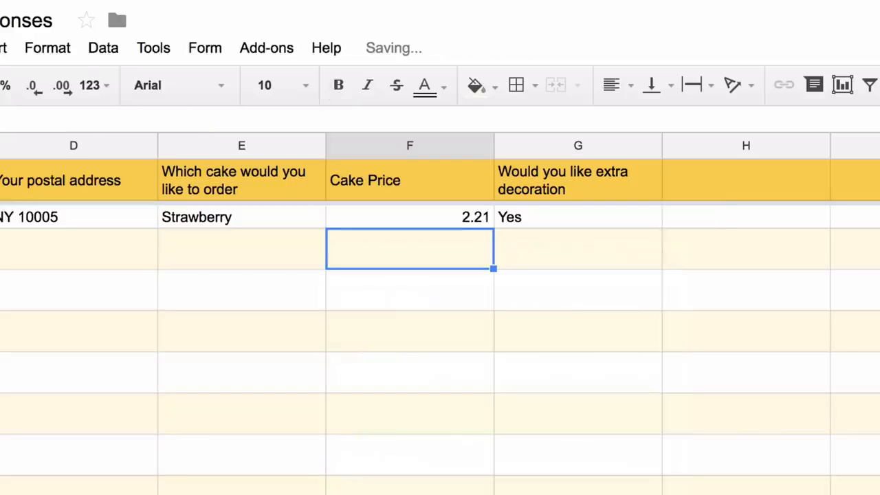
Test the price column with a Red Velvet order in E3, then clear it
key("Left")
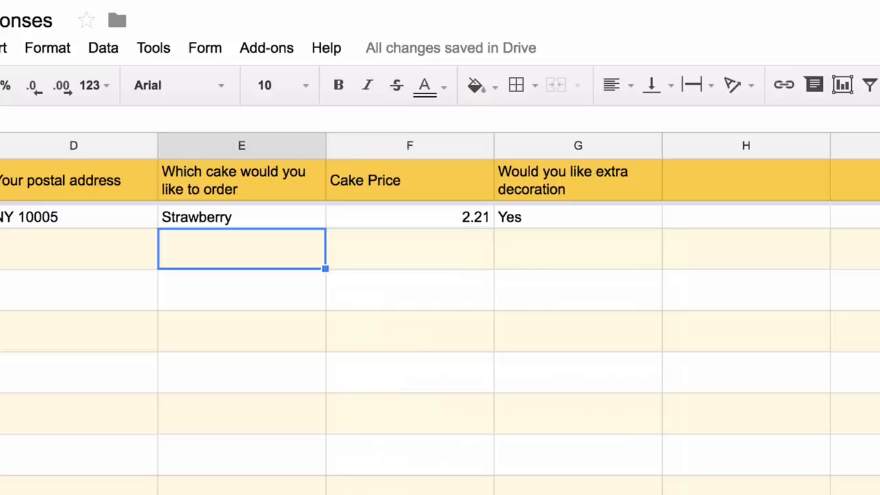
type("Red Ve")
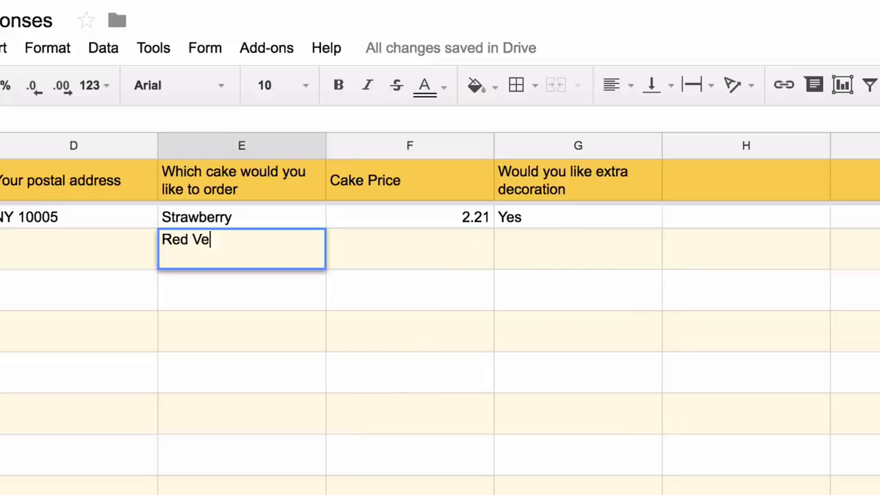
type("lvet")
key("Return")
key("Up")
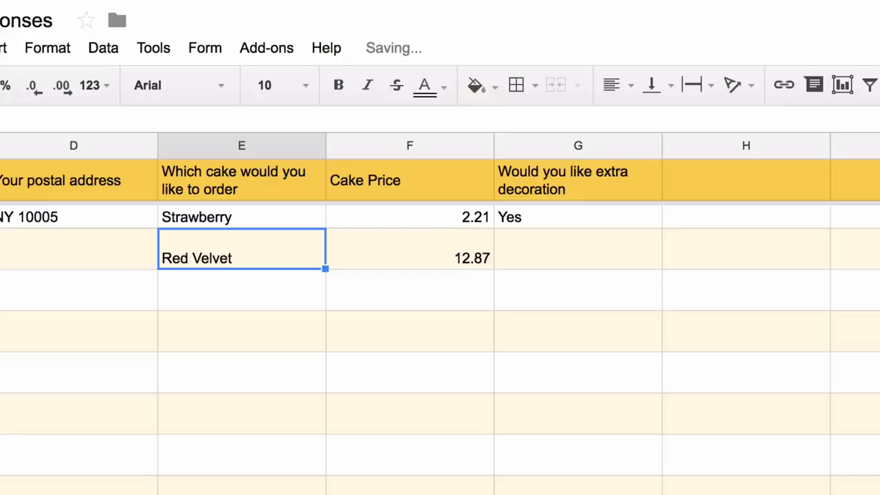
key("Delete")
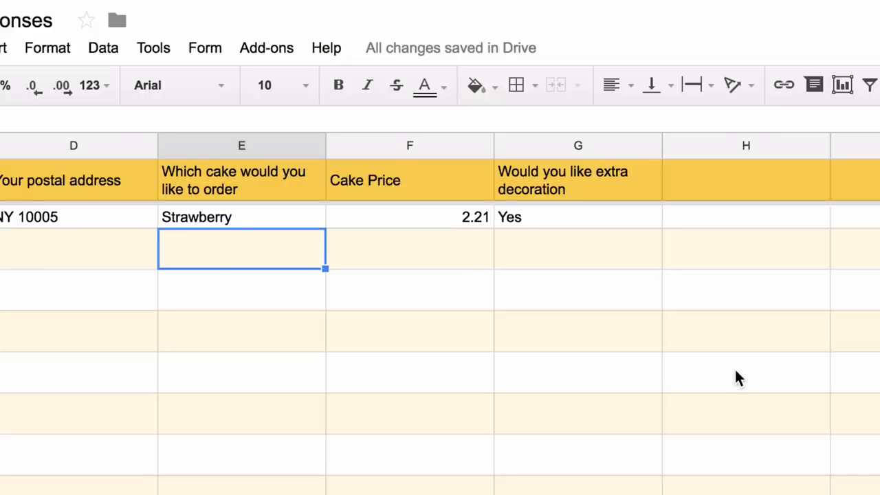
scroll(735, 375, "right", 3)
Label column H 'Decoration Charges'
left_click(427, 177)
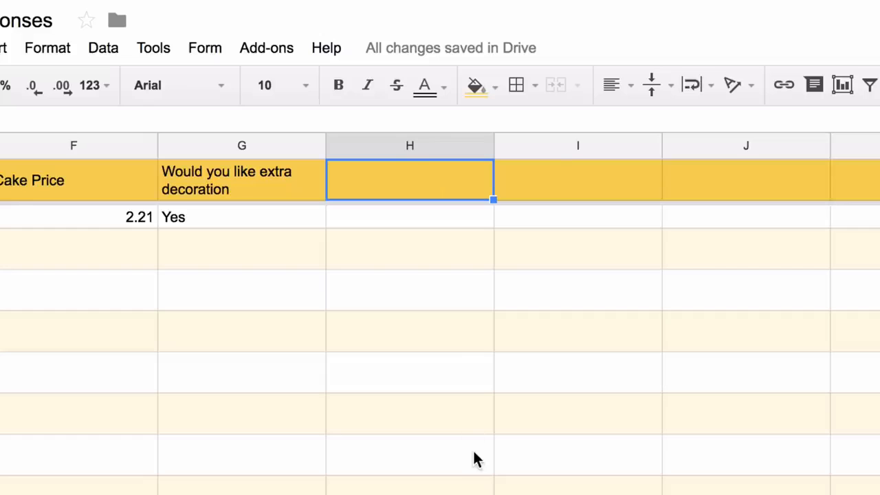
type("Decoration")
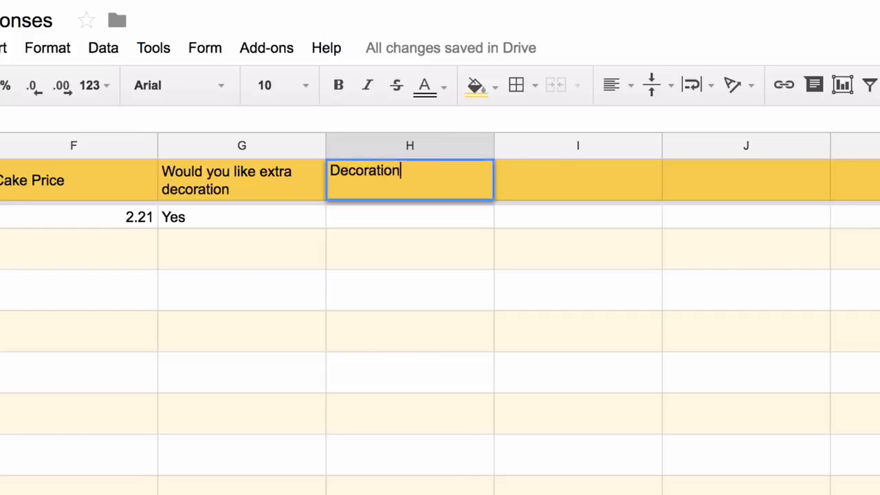
type(" Charges")
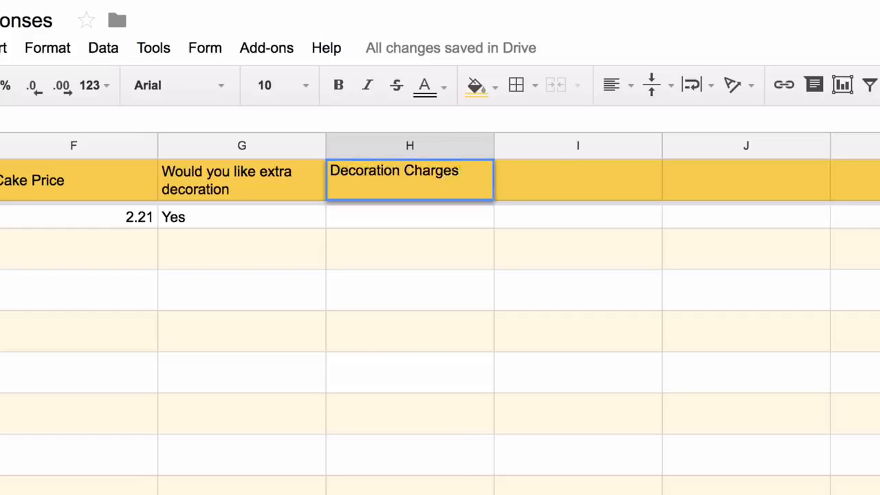
key("Return")
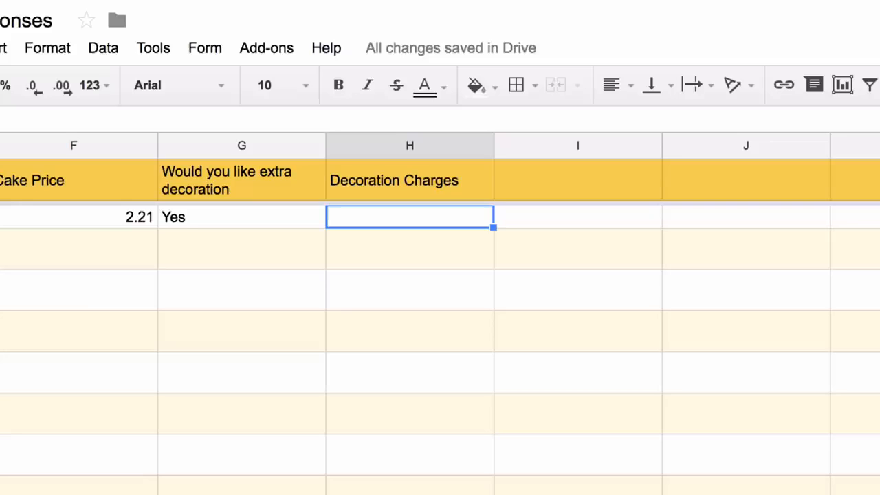
In H2, enter an ArrayFormula returning 99 when column G is Yes, leaving blank rows empty
type("=if(")
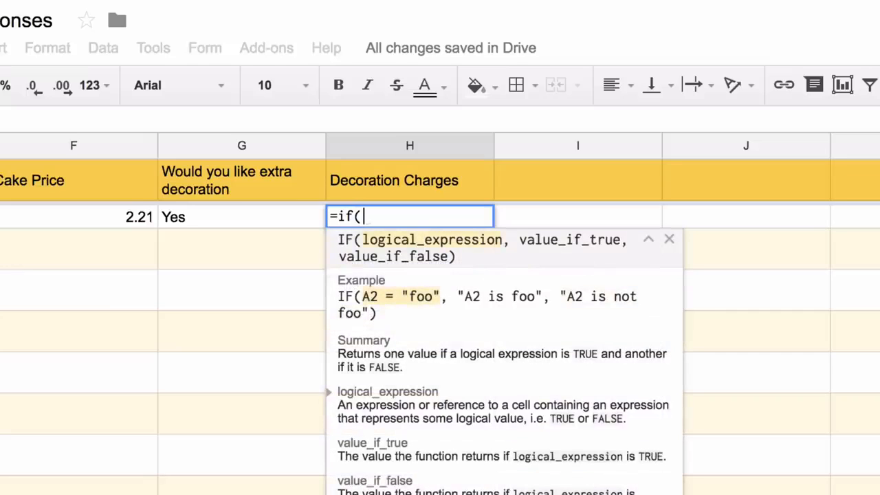
type("G2:G=\"U")
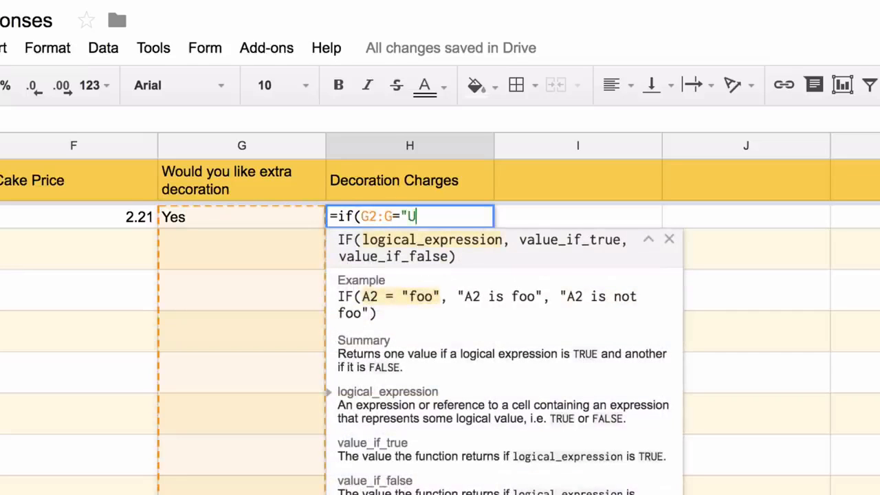
key("BackSpace")
type("Yes\", 99, ")
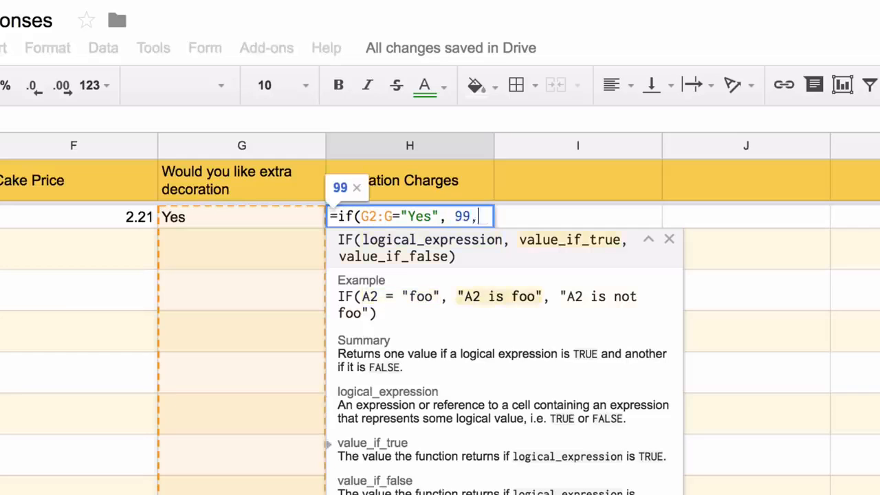
type(")")
key("ctrl+shift+Return")
key("Left")
key("Left")
key("Left")
key("Left")
key("Left")
key("Left")
key("Left")
key("Left")
key("Left")
key("Left")
key("Left")
key("Left")
key("Left")
key("Left")
key("Left")
key("Left")
key("Left")
key("Left")
key("Left")
key("Left")
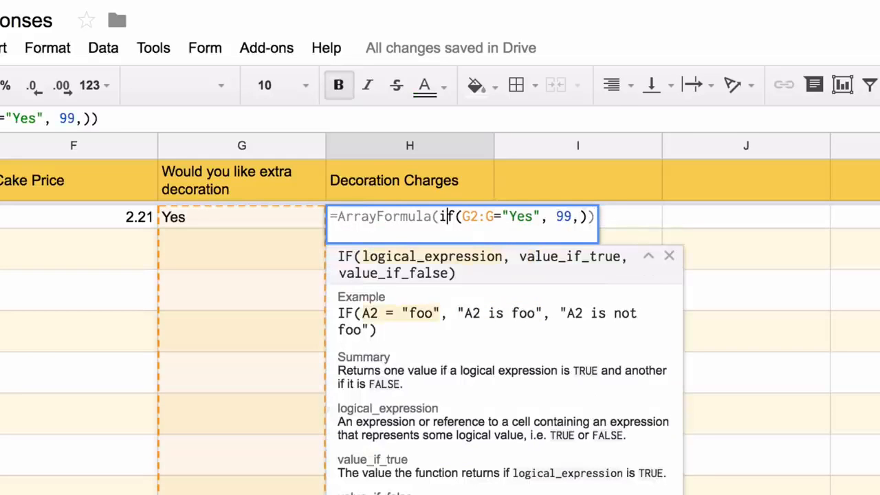
type("if(not(isblank(")
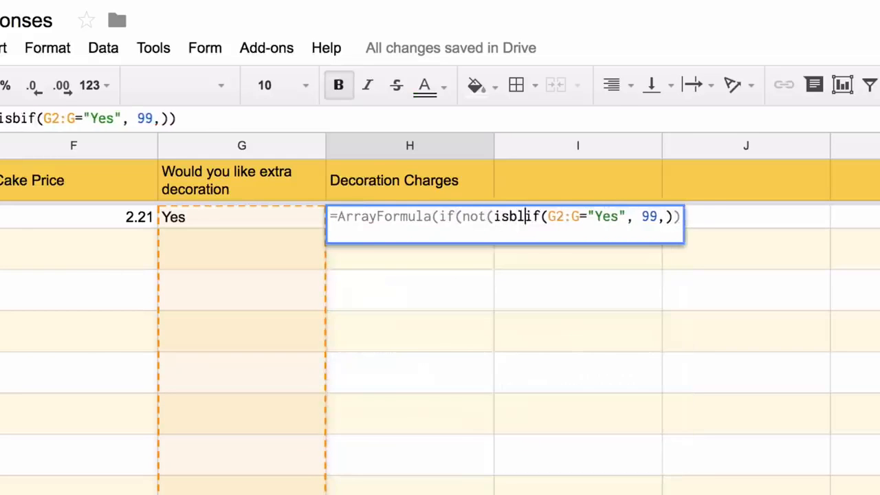
type("g2:g)),")
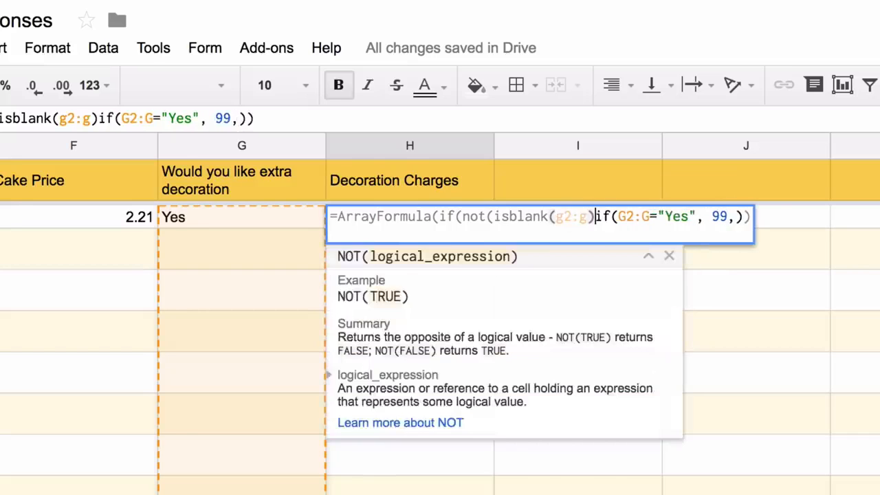
key("Right")
key("Right")
key("Right")
key("Right")
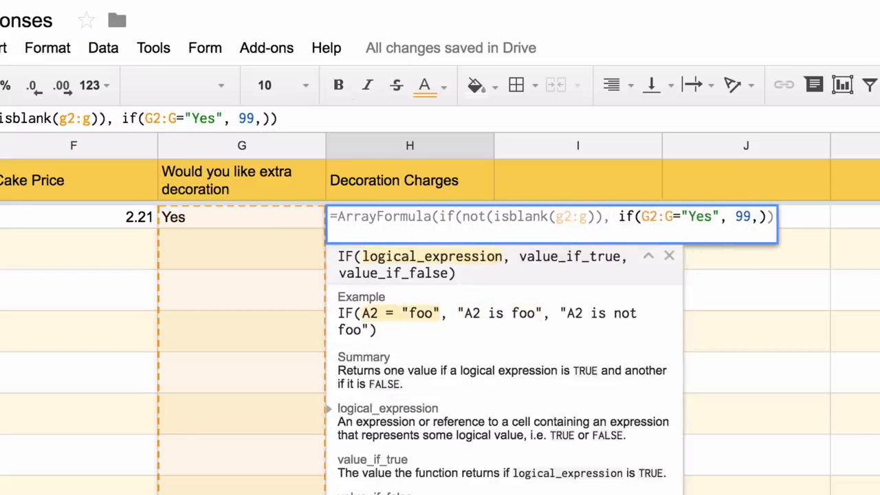
key("Right")
key("Right")
key("Right")
key("Right")
key("Right")
key("Right")
key("Right")
key("Right")
key("Right")
key("Right")
key("Right")
key("Right")
key("Right")
key("Right")
key("Right")
type(",")
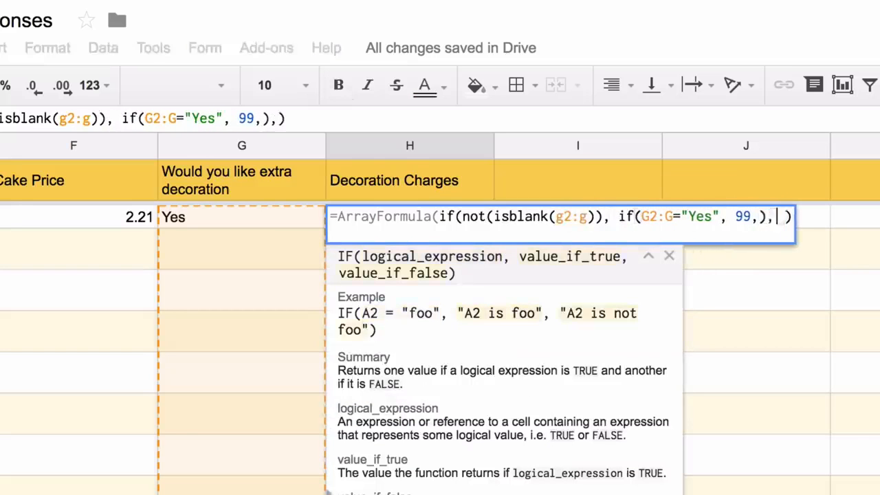
key("Return")
key("Up")
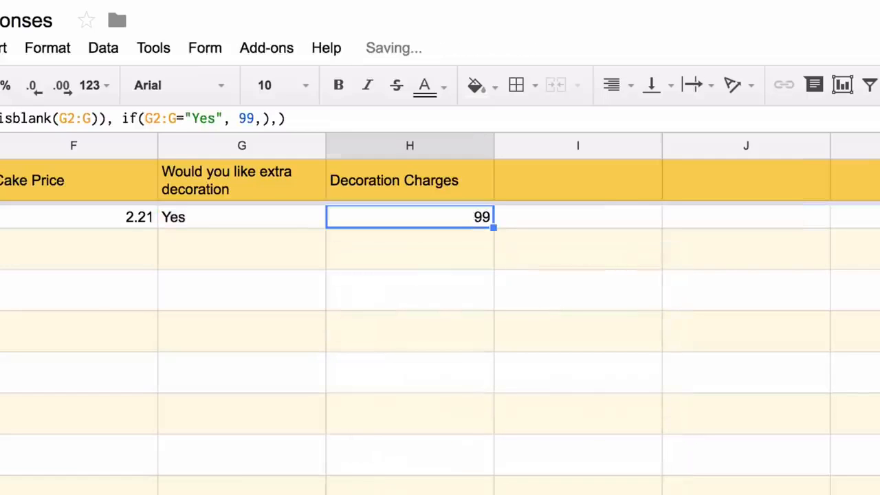
key("Up")
key("Right")
Label column I 'Tax'
type("Tax")
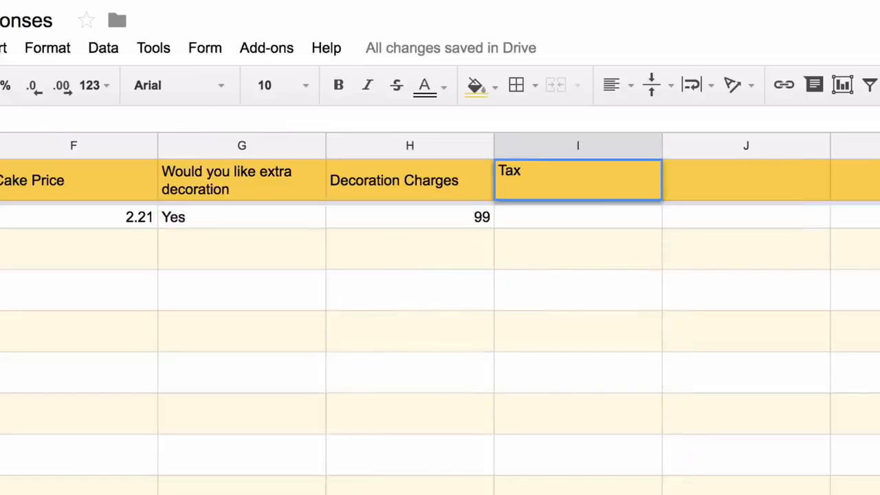
key("Return")
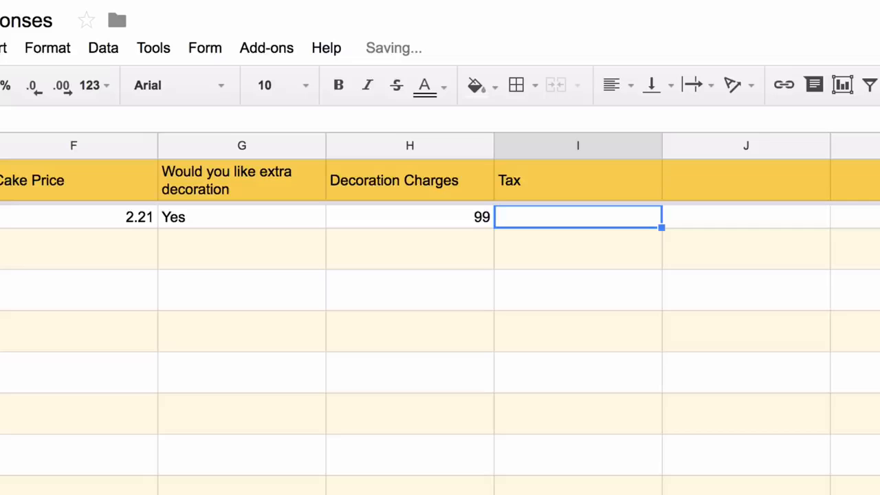
key("Up")
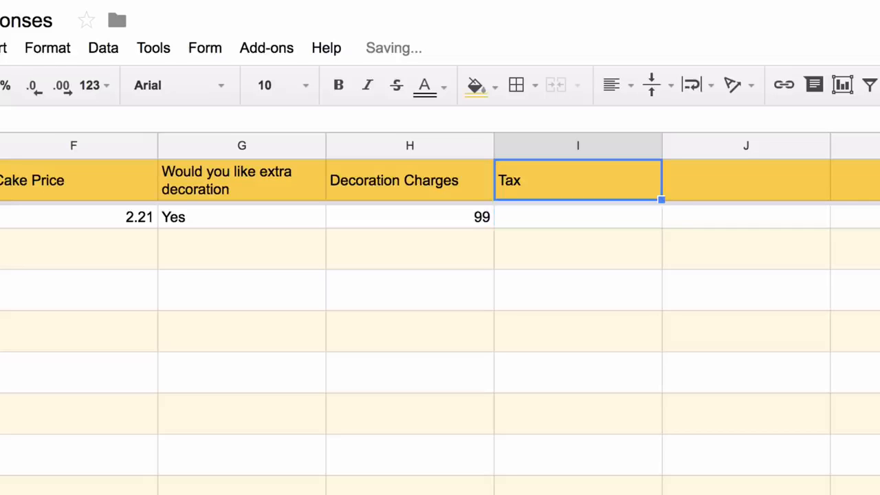
key("Down")
Start I2's tax formula as (F2:F+H2:H)*0.18, 18% of price plus decoration
type("=*F2")
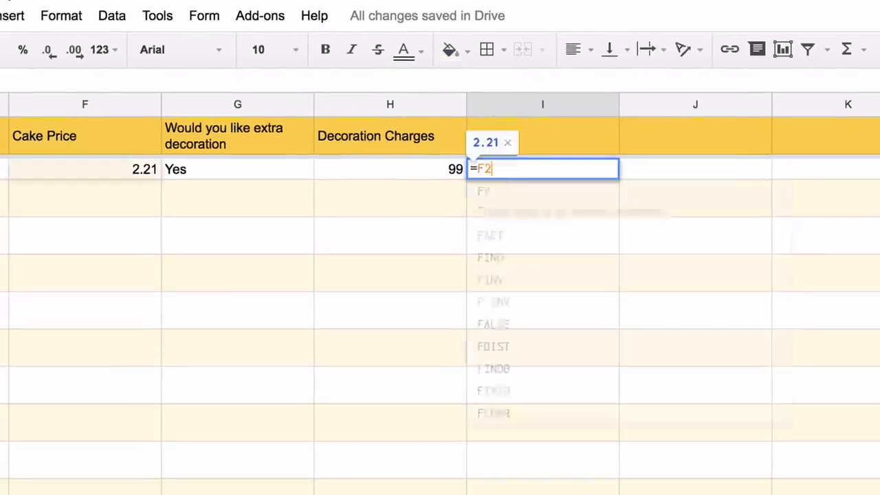
type(":F+H2")
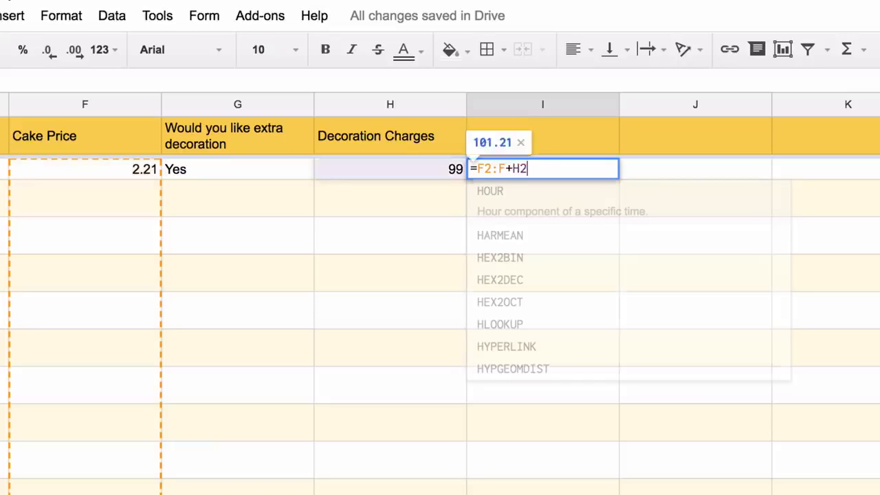
type(":H)")
key("Left")
key("Left")
key("Left")
key("Left")
key("Left")
key("Left")
key("Left")
key("Left")
key("Left")
key("Left")
type("*")
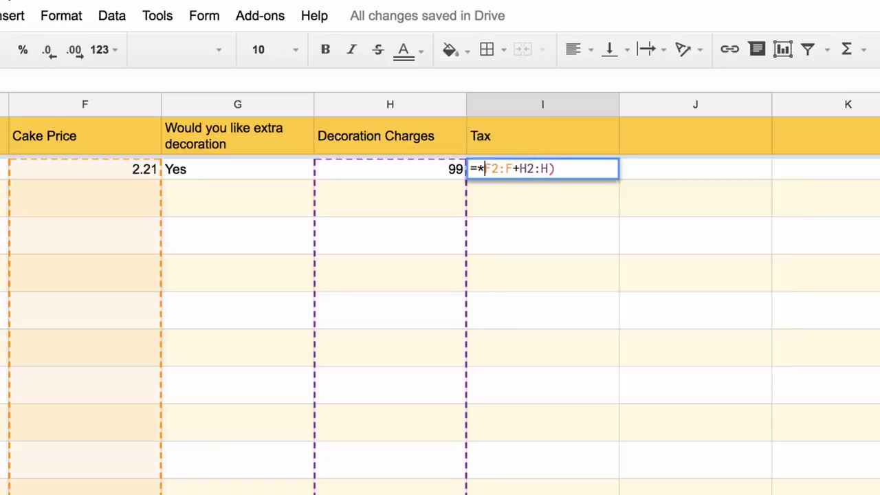
key("BackSpace")
type("(")
key("Right")
key("Right")
key("Right")
key("Right")
key("Right")
key("Right")
key("Right")
key("Right")
key("Right")
key("Right")
type("*0.1")
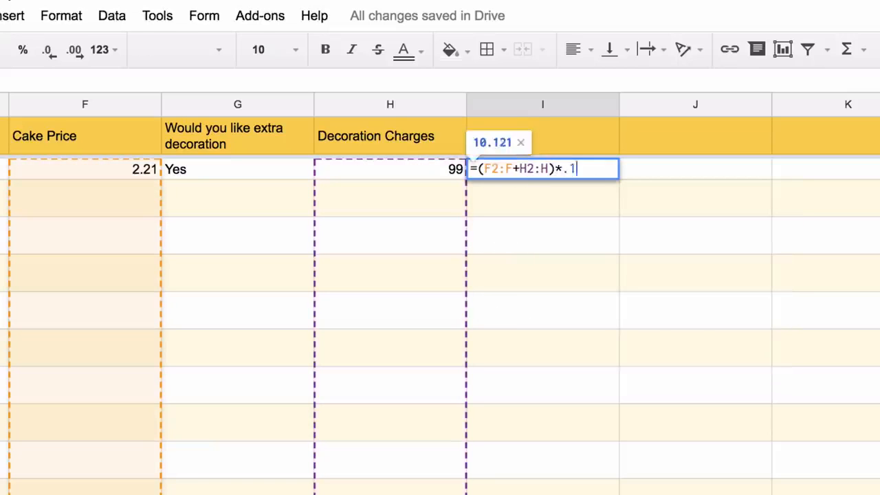
type("8")
Add the not-blank F2:F condition, drop the stray J2 reference, and enter the tax formula (18.2178)
type("not(")
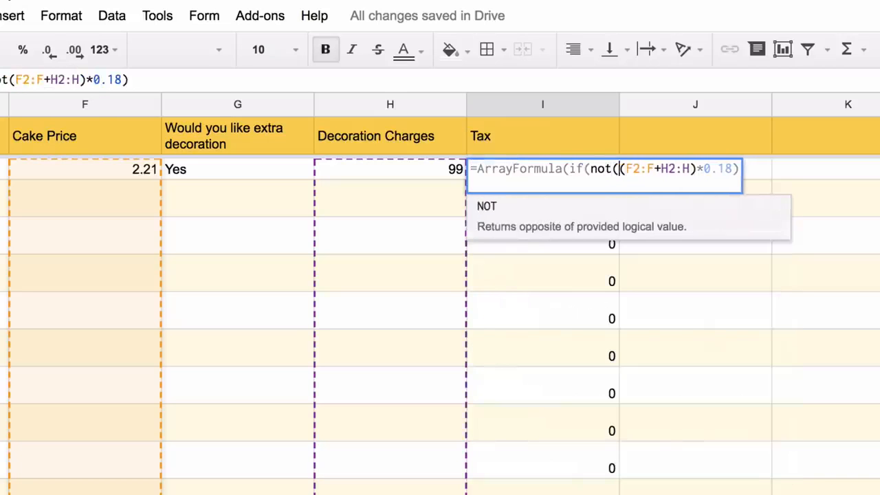
type("isblank(f")
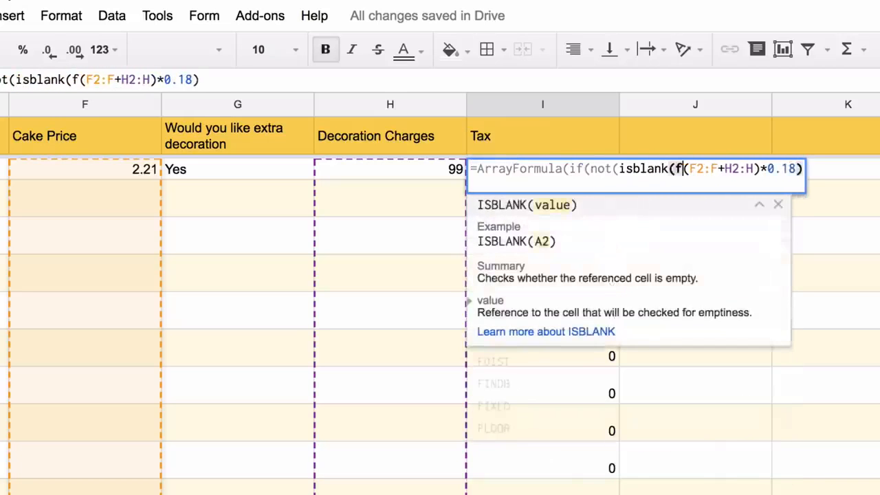
type("2:f)")
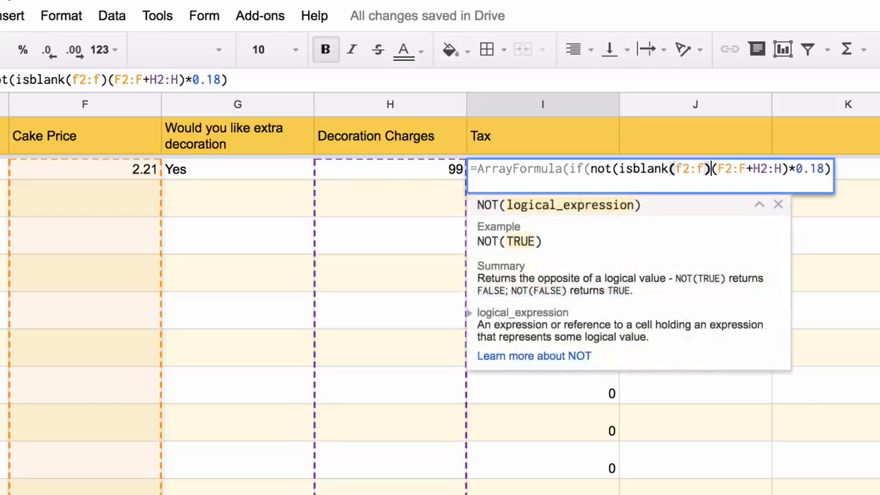
type("),")
left_click(846, 168)
type(",")
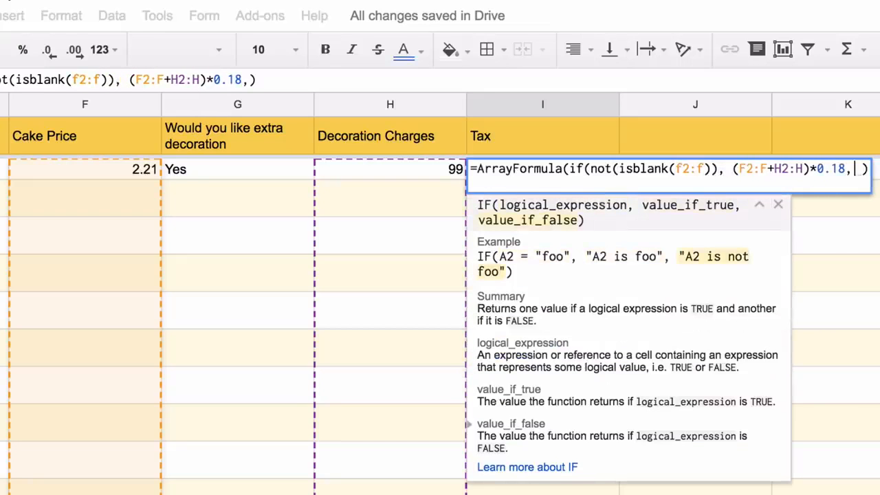
key("Right")
key("BackSpace")
key("BackSpace")
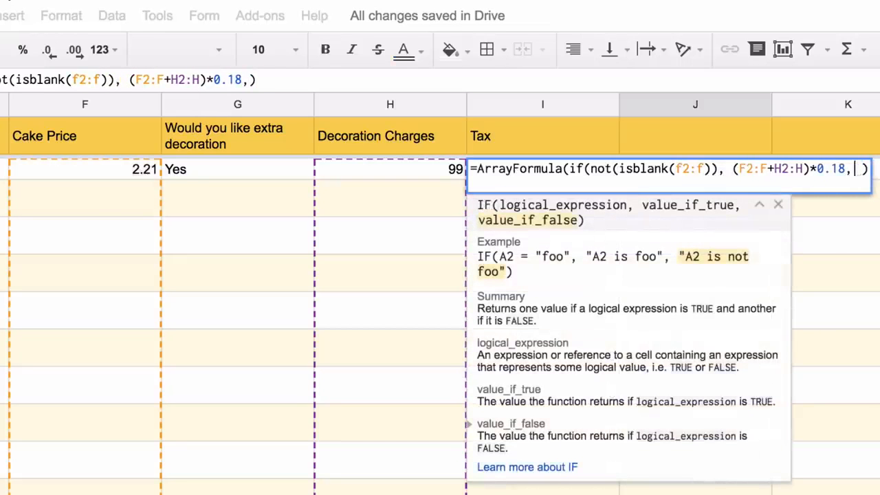
key("Right")
key("BackSpace")
key("BackSpace")
key("Return")
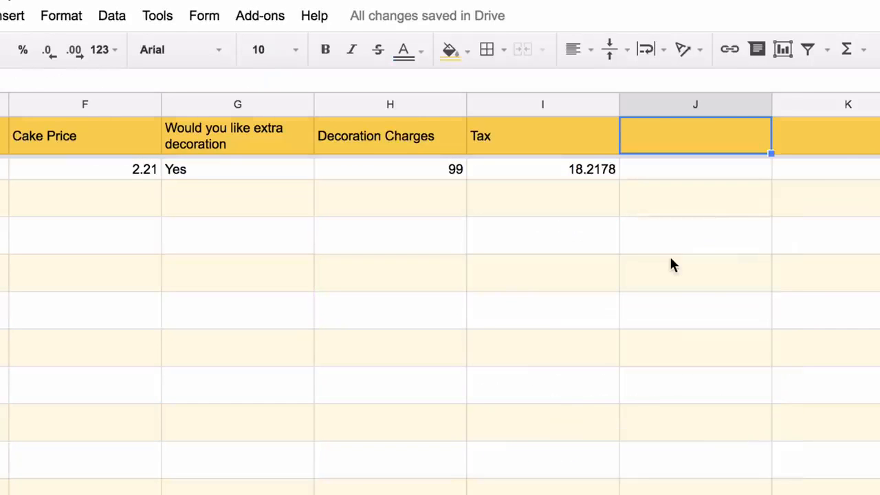
type("Total Am")
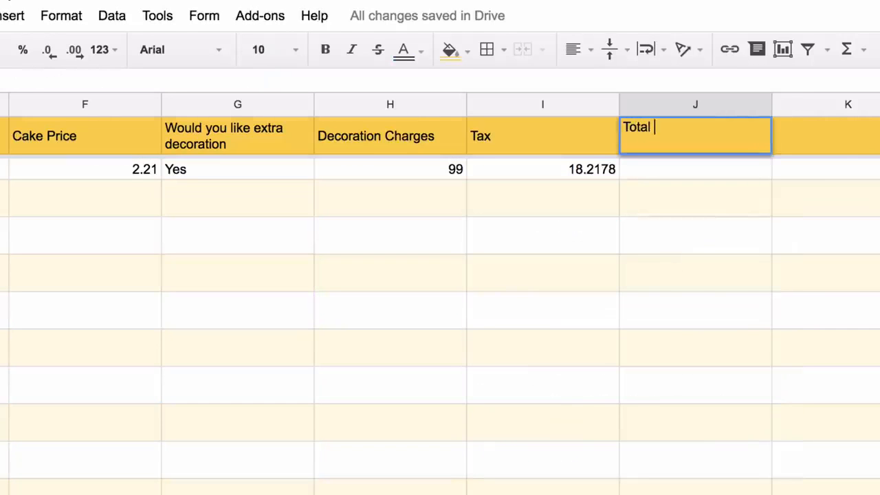
type("ount")
Confirm the Total Amount header and enter an ArrayFormula summing F2:F+H2:H+I2:I in J2
key("Return")
type("=f")
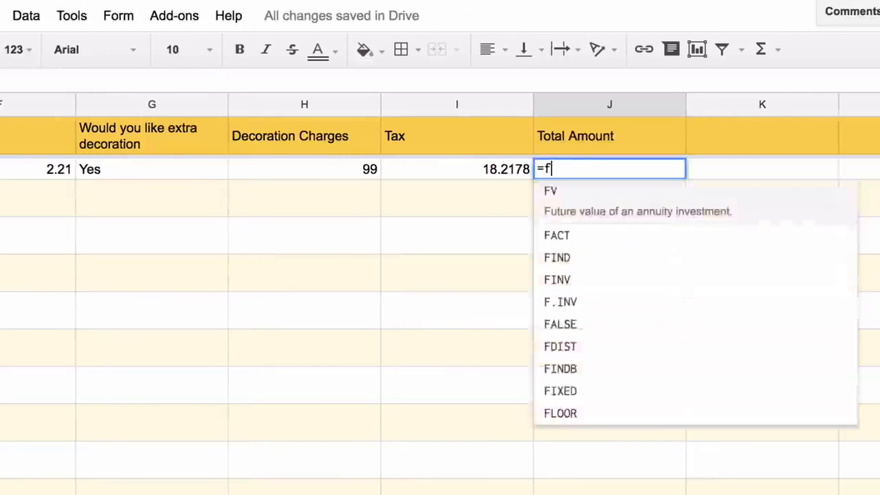
type("2:F+h2:H")
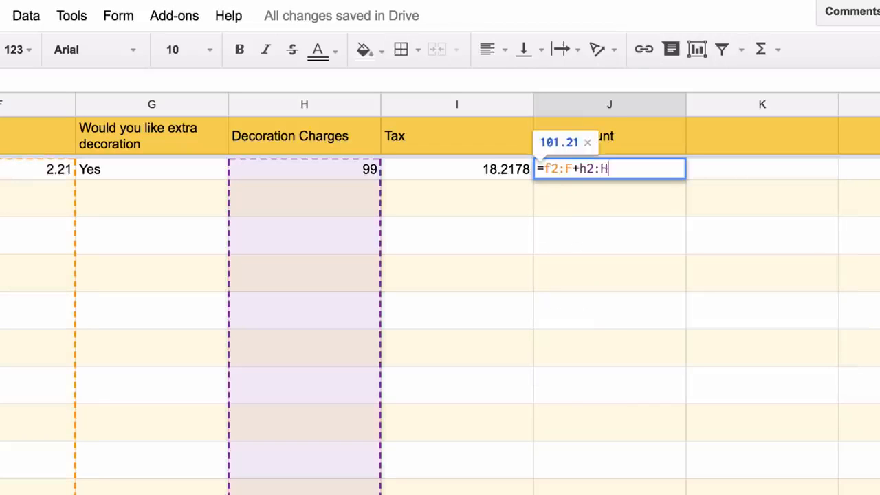
type("+i2:I")
key("ctrl+shift+Return")
key("Return")
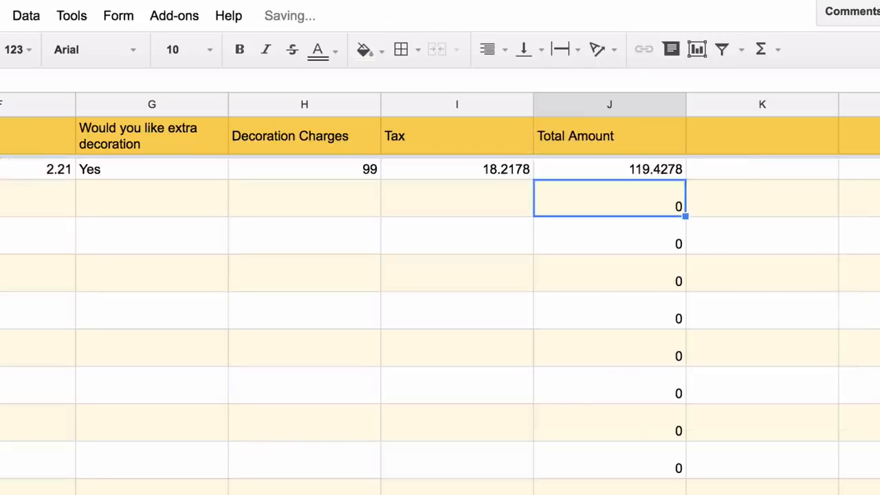
Wrap the total in IF(LEN(F2:F)>0, …) so only filled rows show a total (119.4278)
double_click(565, 169)
key("Right")
key("Right")
key("Right")
key("Right")
key("Right")
key("Right")
key("Right")
key("Right")
key("Right")
key("Right")
type("if(not")
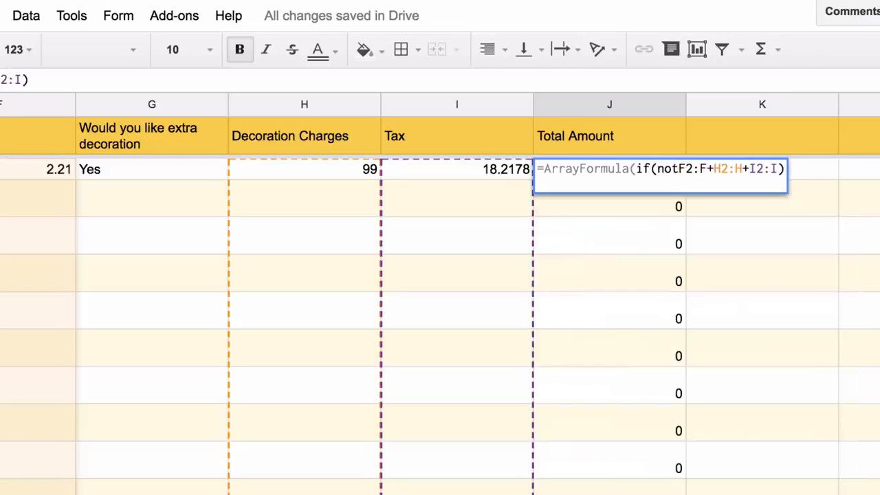
key("BackSpace")
key("BackSpace")
key("BackSpace")
type("len(f2:F")
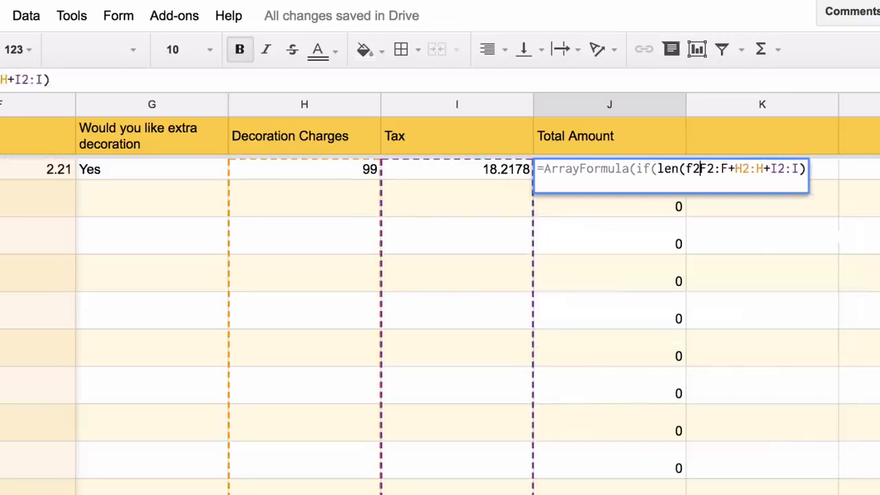
type(")>0,")
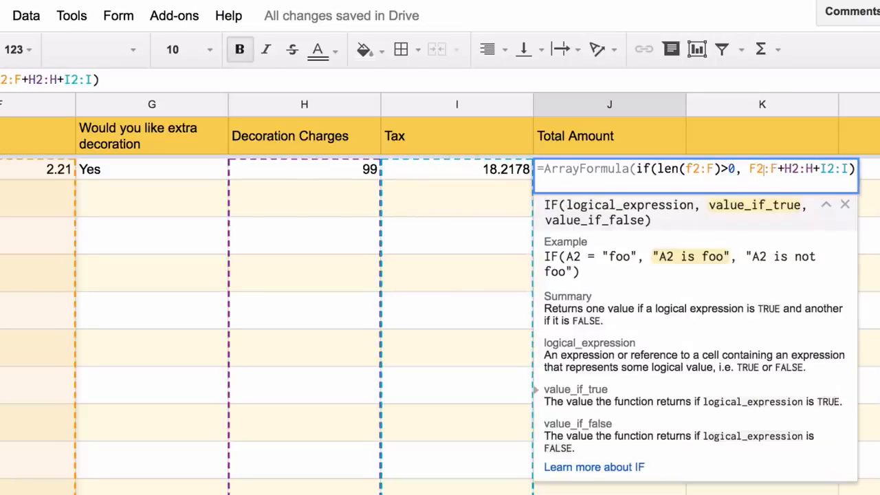
key("Right")
key("Right")
key("Right")
key("Right")
key("Right")
key("Right")
key("Right")
key("Right")
key("Right")
key("Right")
key("Right")
key("Right")
key("Right")
key("Right")
type(",")
key("Return")
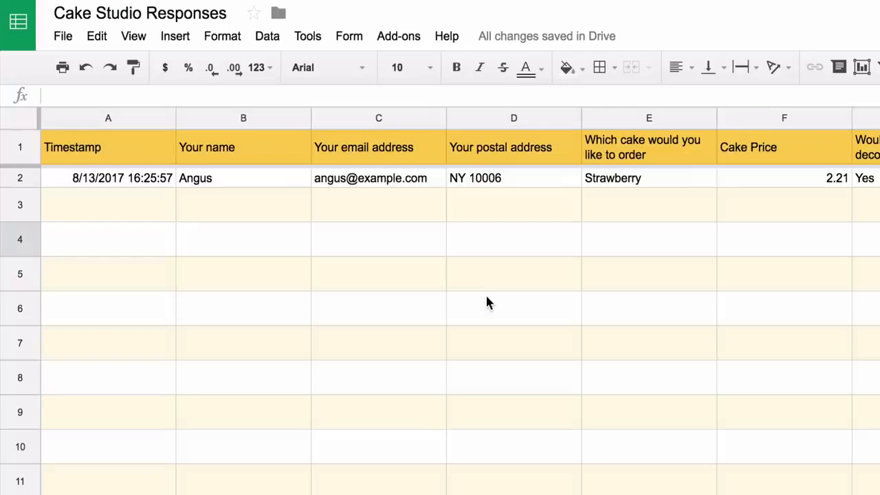
Insert a new column left of the cake choice, headed 'Google Maps Image'
left_click(650, 115)
right_click(650, 115)
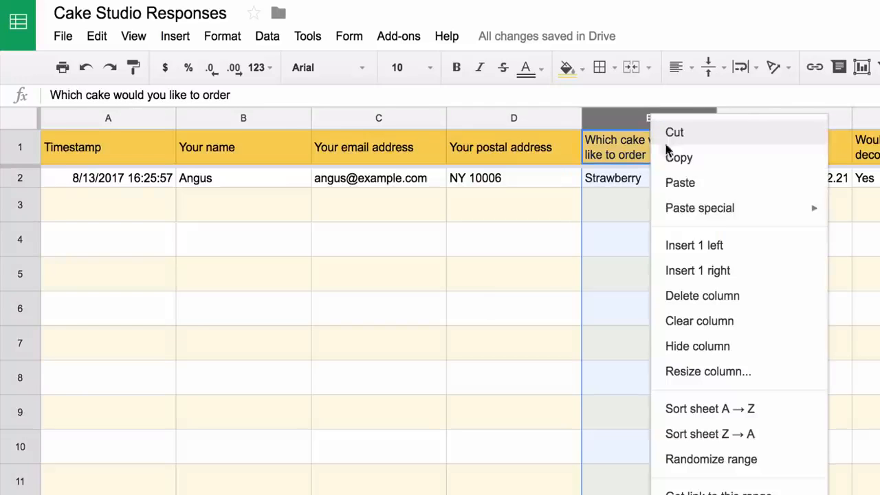
left_click(730, 246)
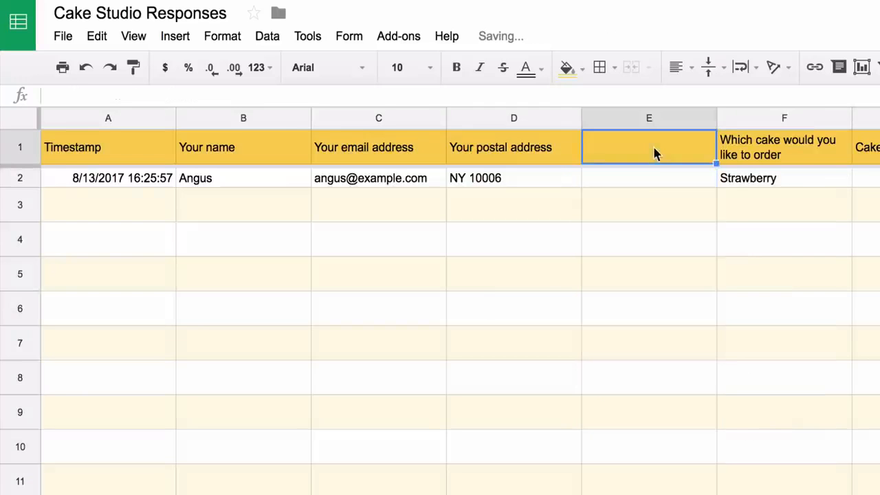
type("Google Ma")
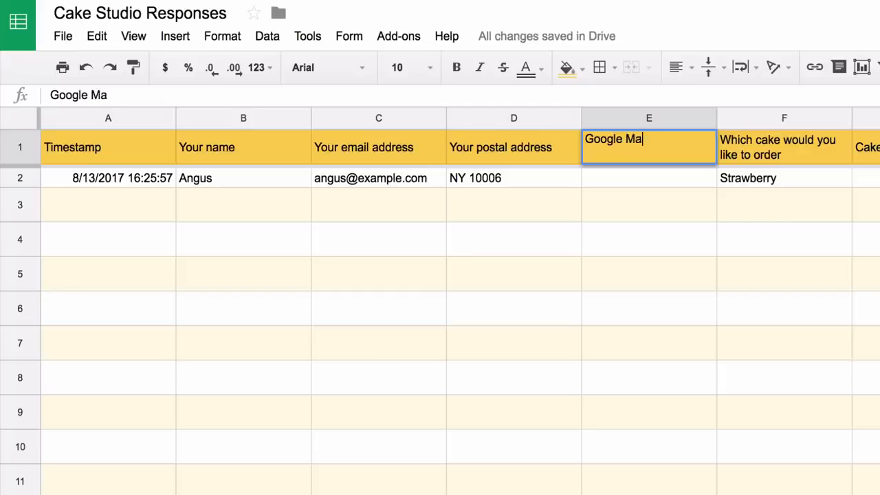
type("ps Image")
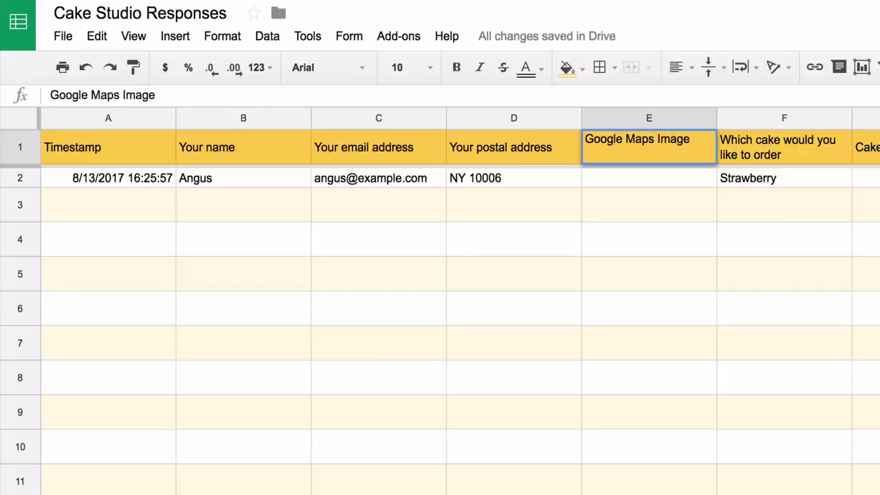
key("Return")
Enter =GOOGLEMAPS(D2:D) in E2 and open the generated map link
type("=")
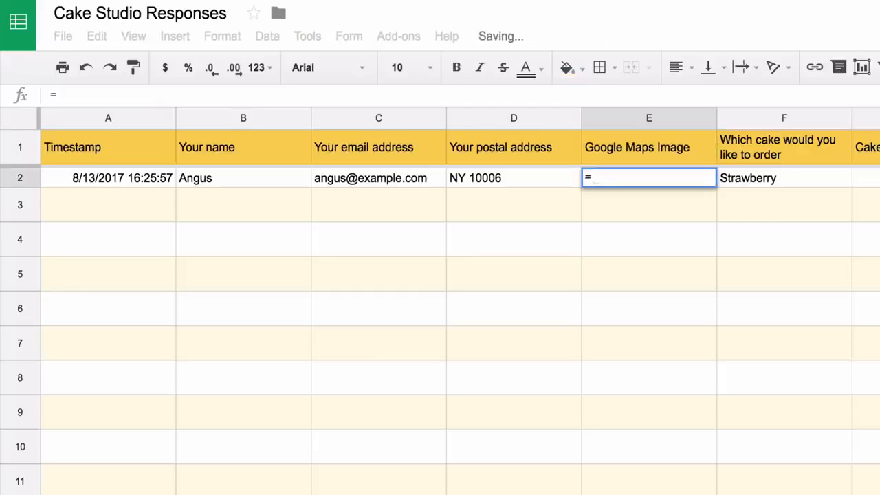
type("GOOGLEMAPS(")
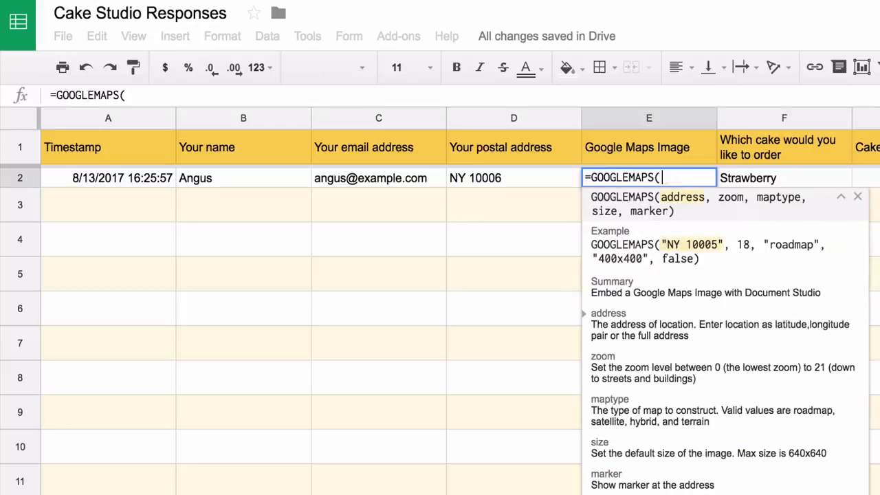
type("D2:")
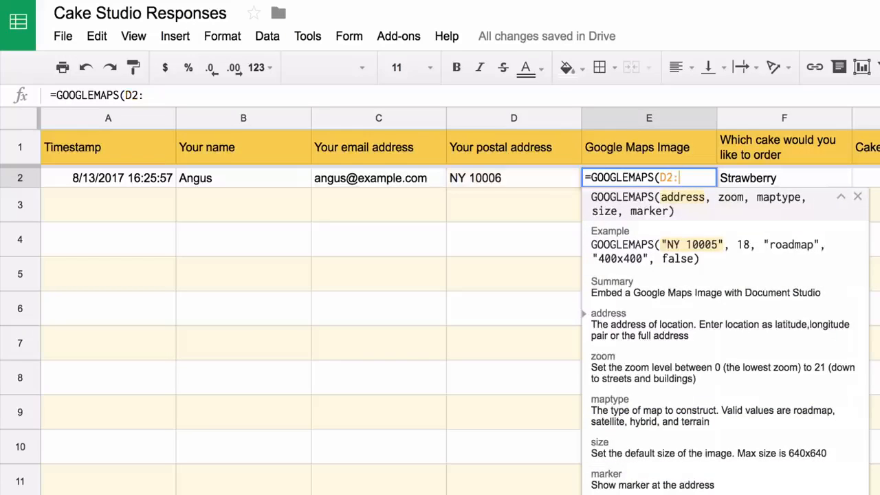
type("D)")
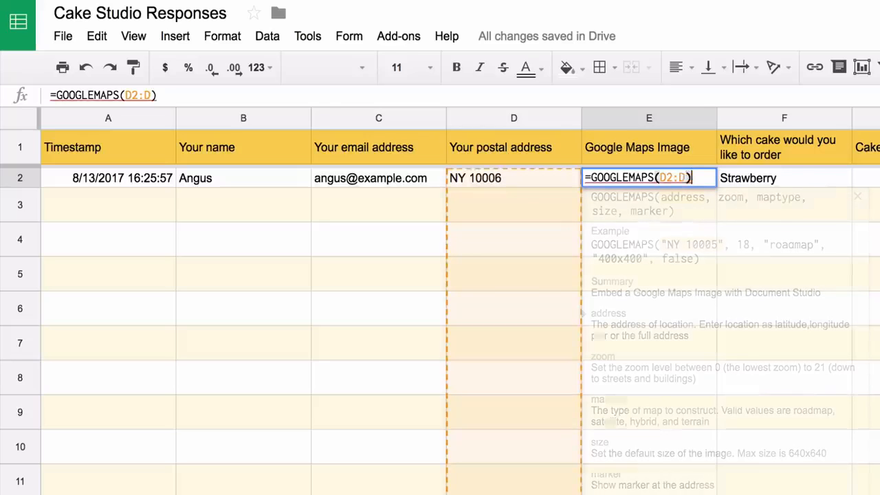
key("Return")
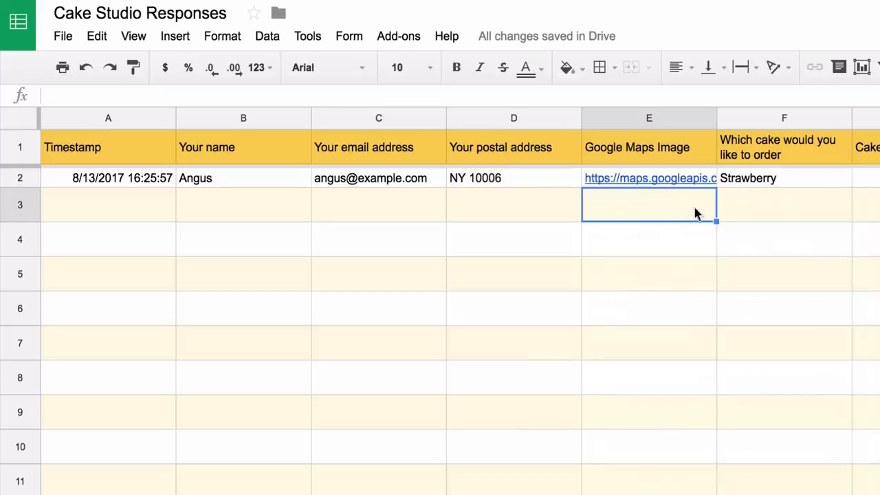
left_click(681, 179)
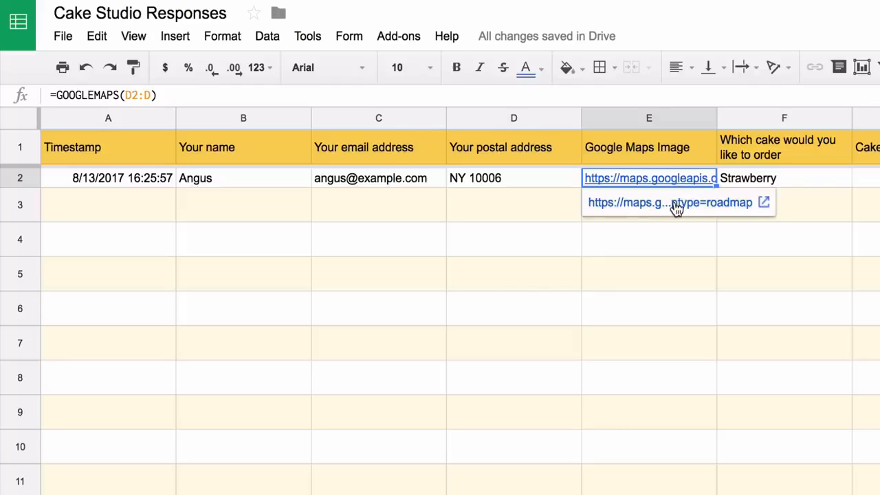
left_click(677, 206)
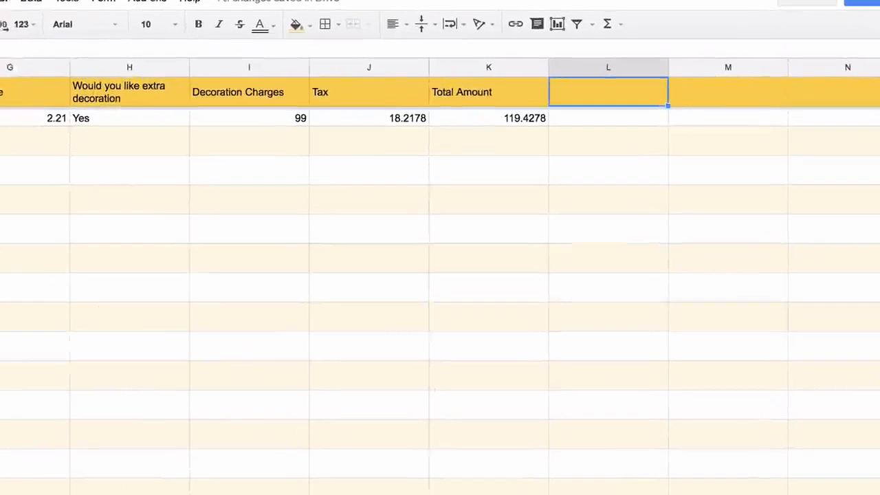
Head column L 'PayPal Payment Link' and enter =PAYPAL(F2:F, K2:K, "USD", payee e-mail) in L2
type("P")
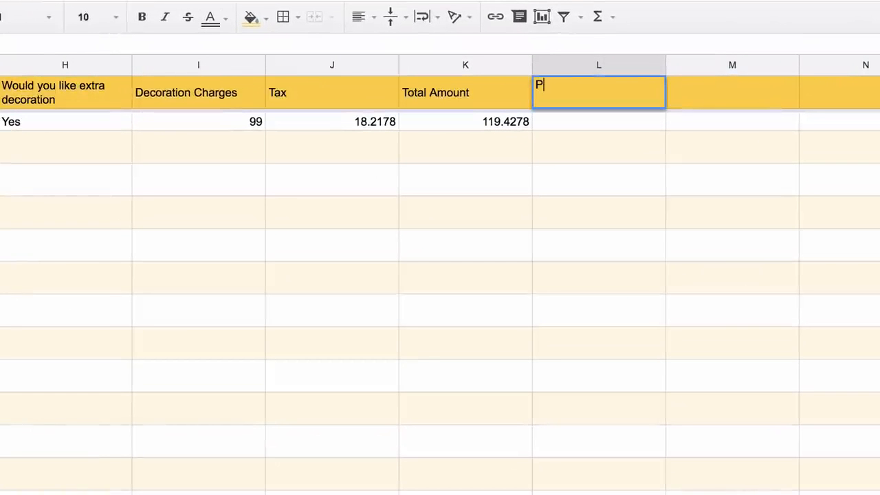
type("ayPal Pa")
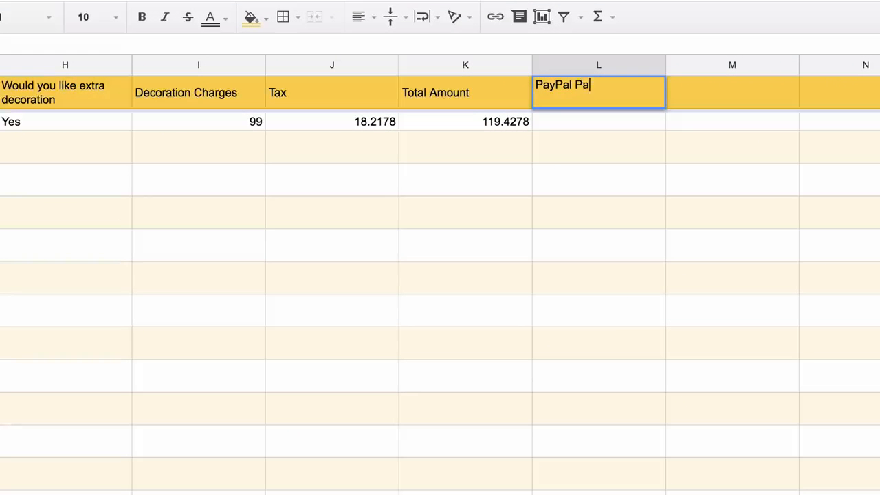
type("yment Link")
key("Return")
type("=PA")
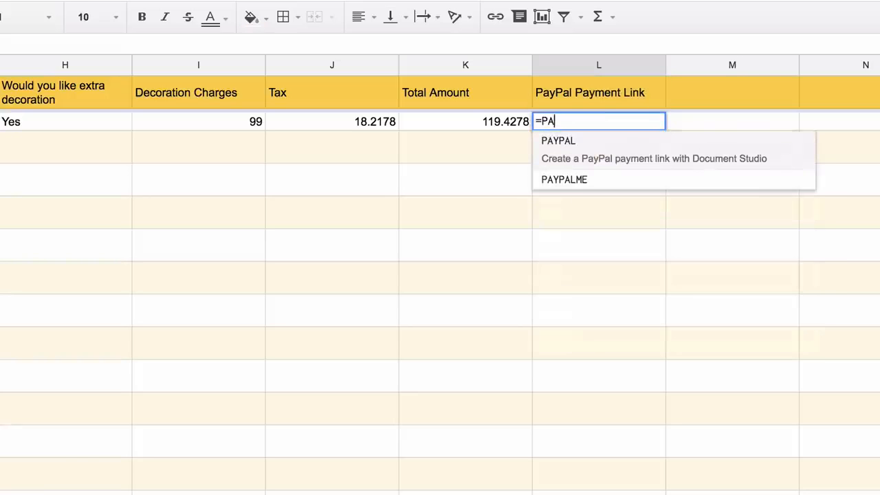
type("YPAL(")
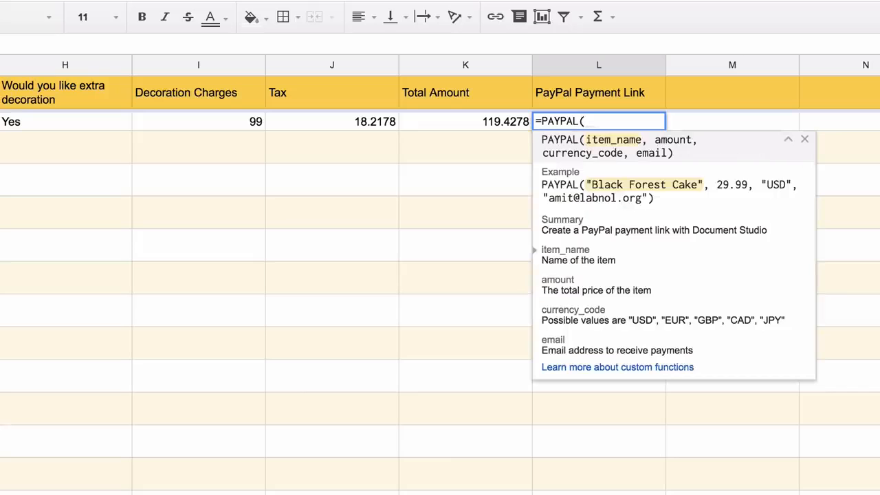
type("F2:")
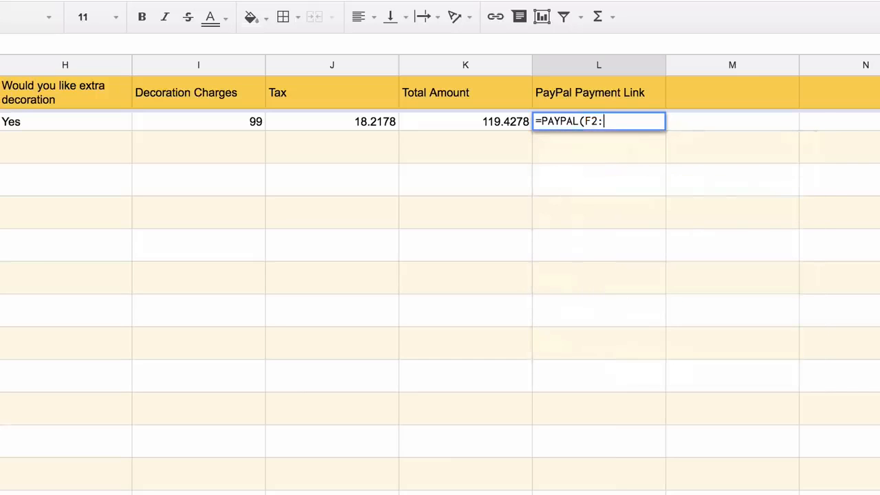
type("F")
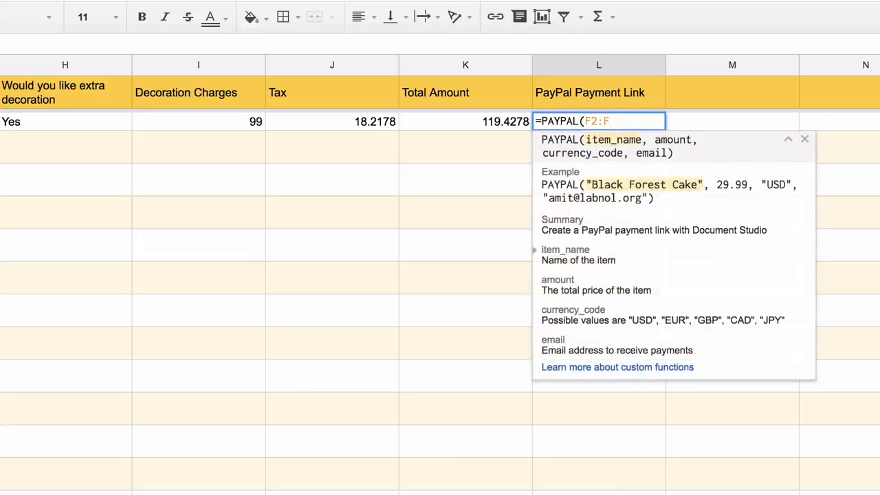
type(", K2:K")
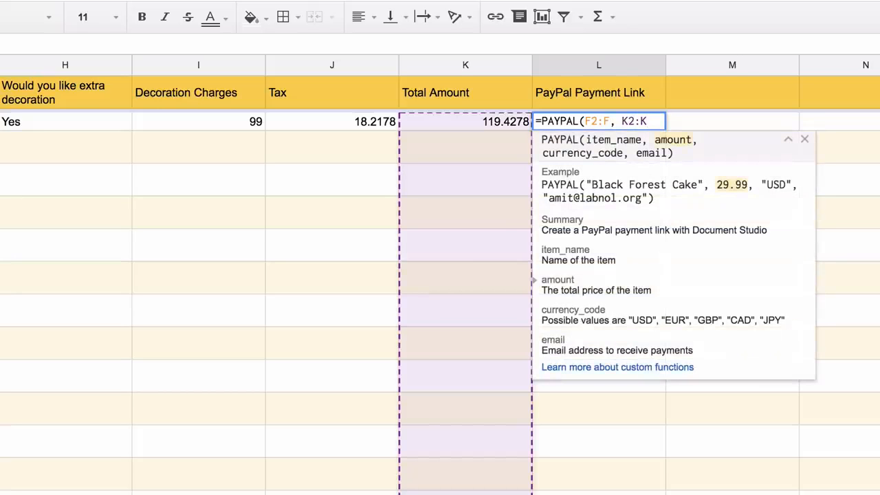
type(", \"U")
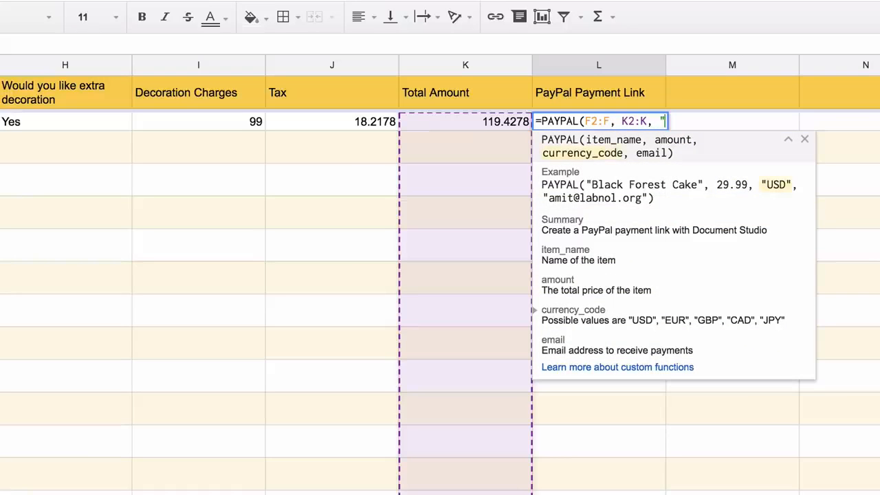
type("SD\", ")
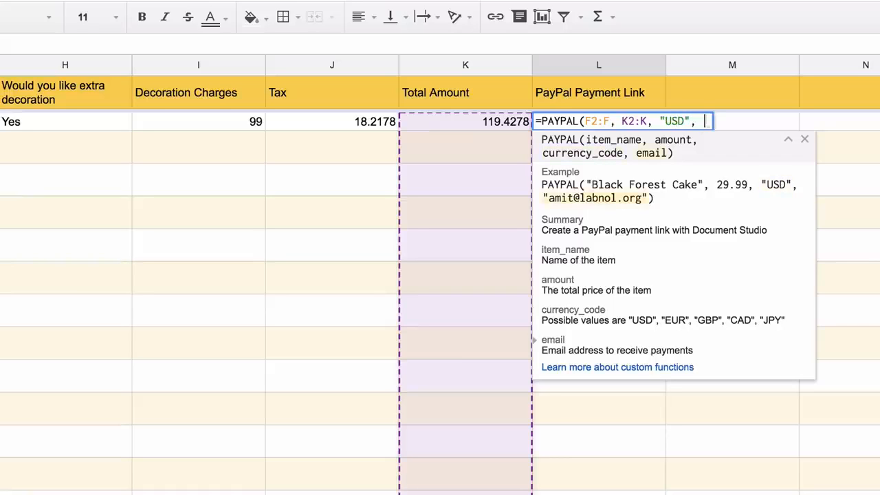
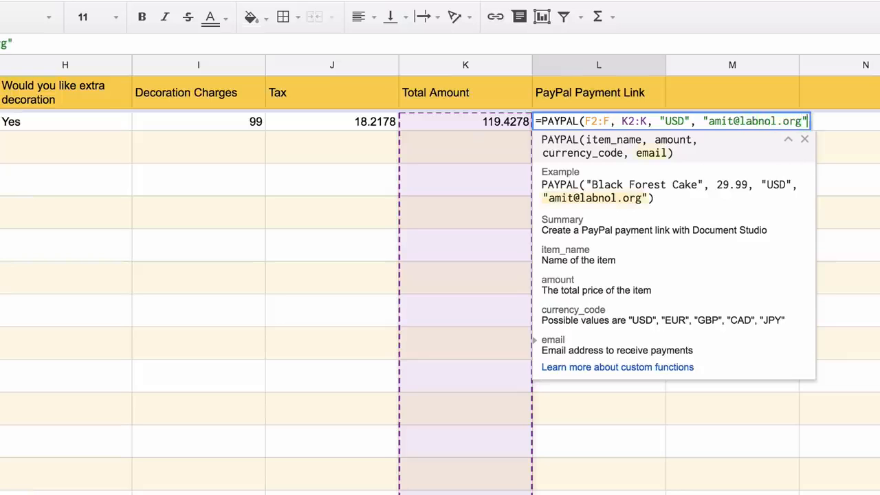
type(")")
key("Return")
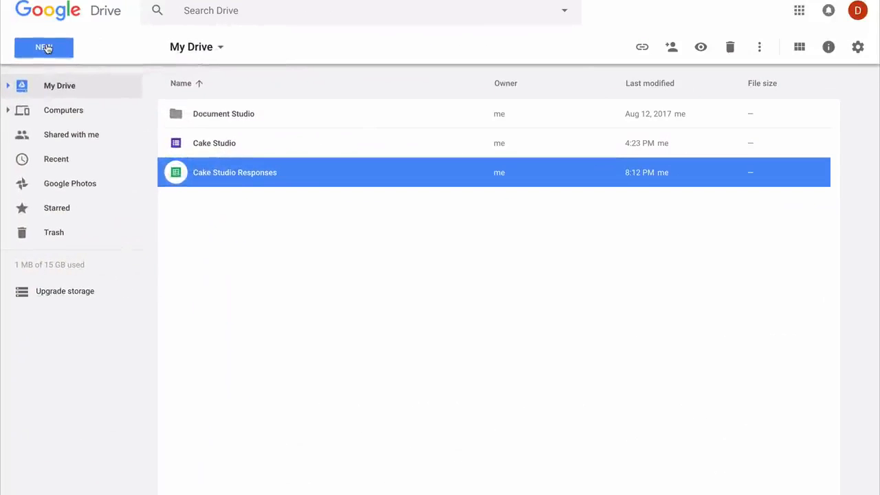
From Google Drive's New menu, create a Google Sheets spreadsheet from the Invoice template
left_click(45, 47)
mouse_move(190, 181)
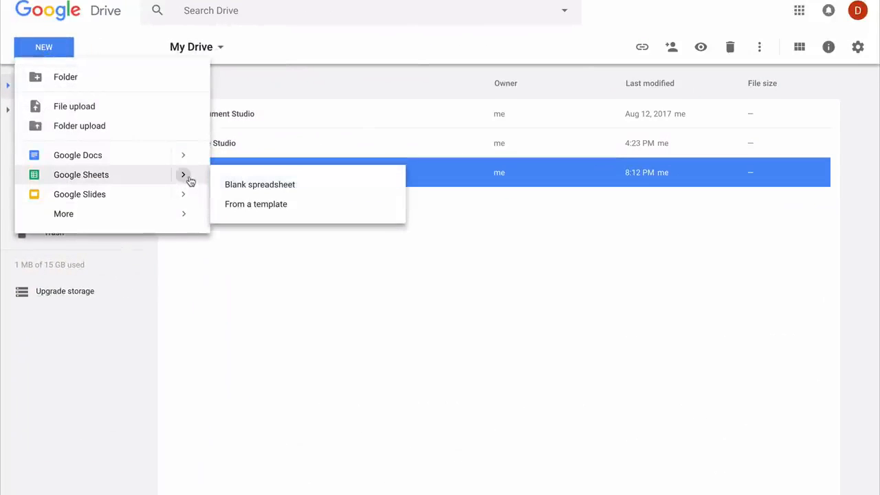
left_click(260, 204)
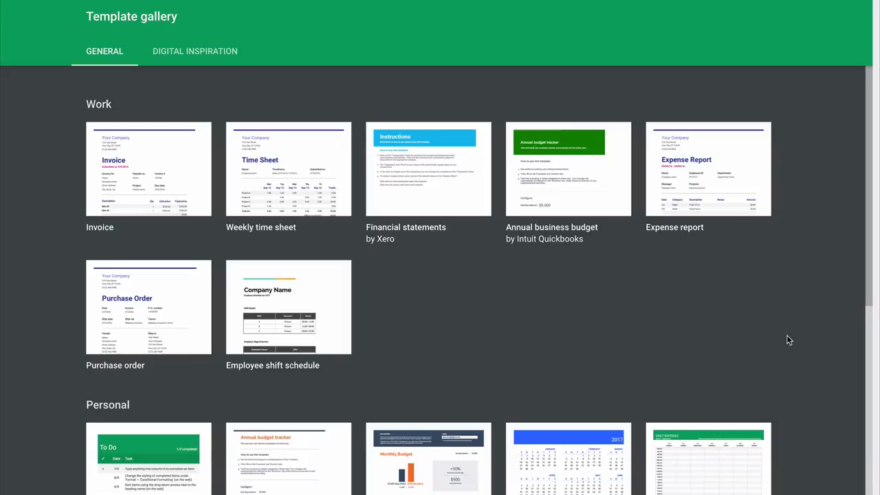
scroll(787, 335, "down", 3)
scroll(787, 335, "up", 1)
scroll(787, 334, "up", 3)
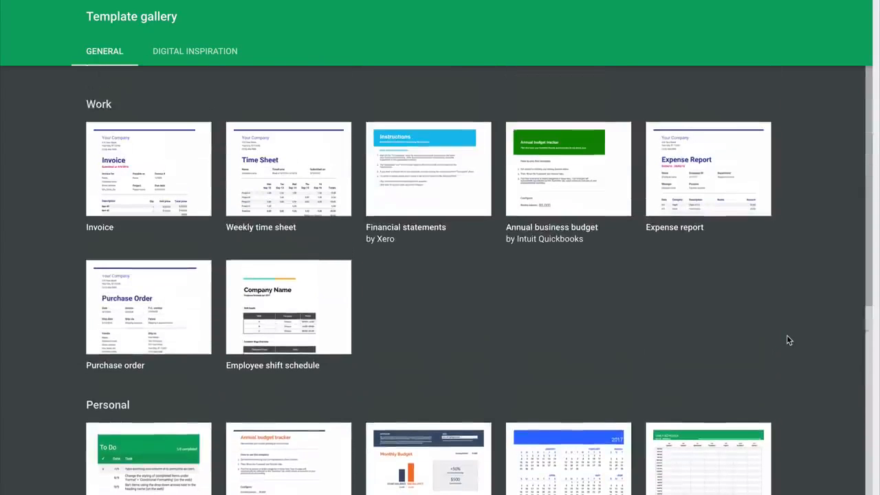
left_click(180, 171)
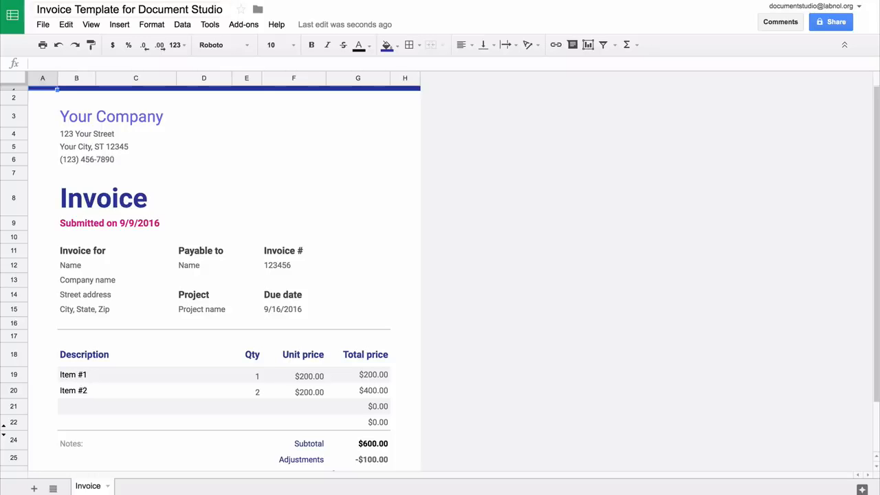
left_click(145, 116)
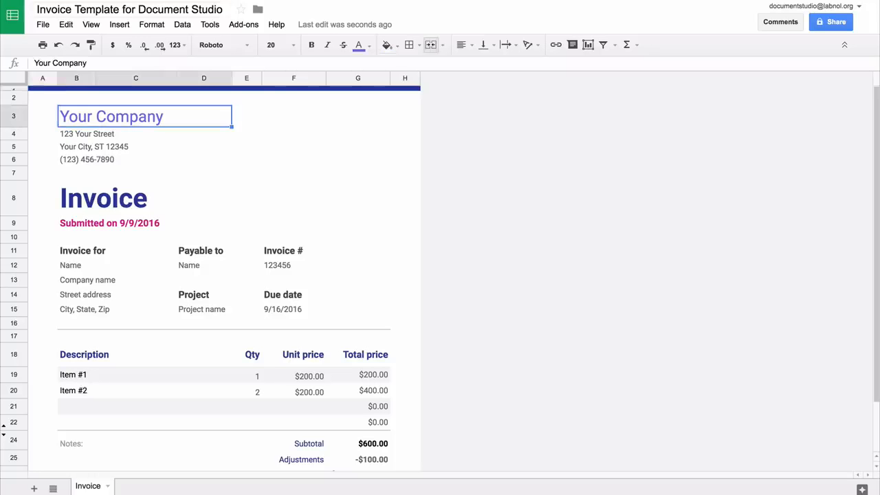
Rename the company to Cake Studio and the title to 'Order Confirmation' at size 18
type("C")
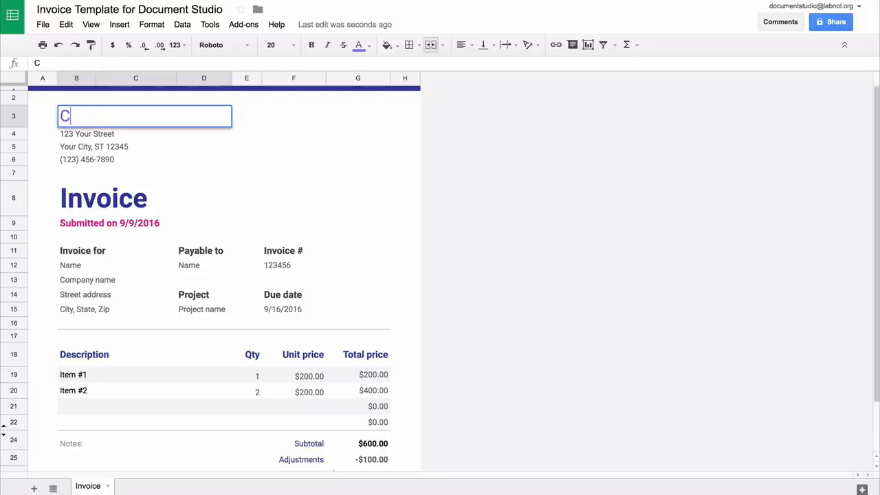
type("ake Studio")
key("Return")
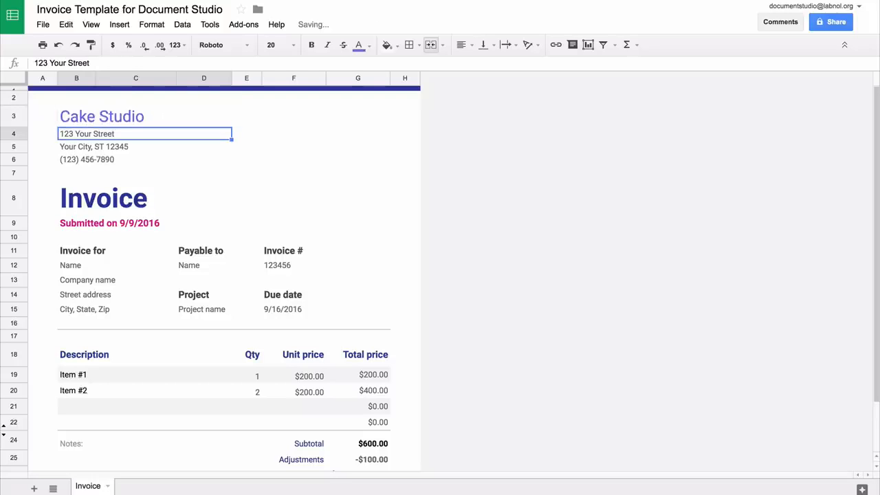
left_click(160, 198)
type("Order Confirmation")
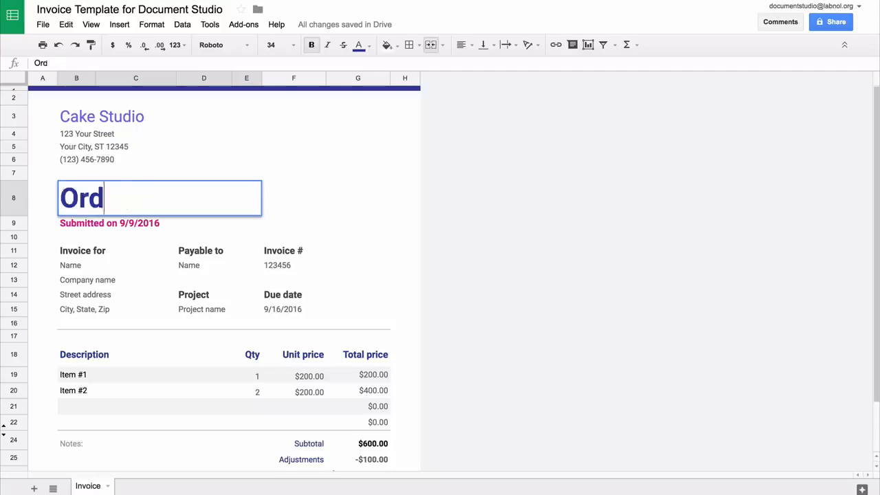
left_click(293, 45)
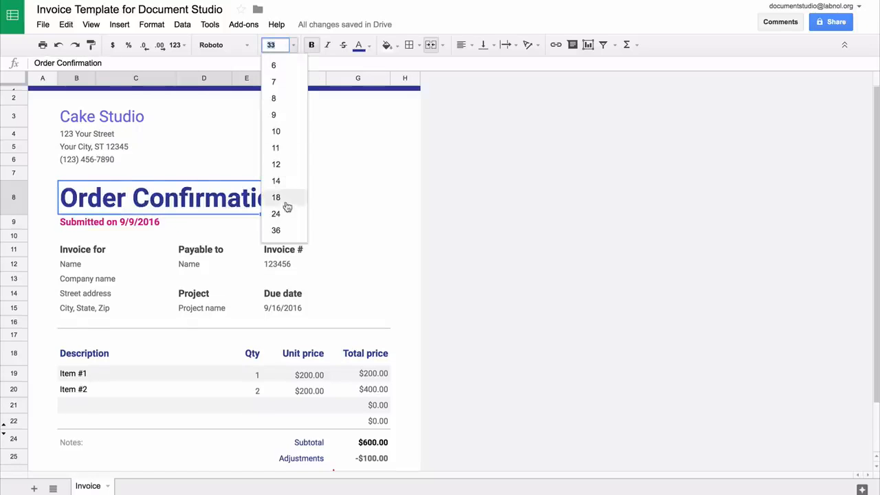
left_click(288, 207)
Fill in the {{Timestamp}}, {{Your Name}} and {{Your Postal Address}} placeholders
key("Down")
type("{{")
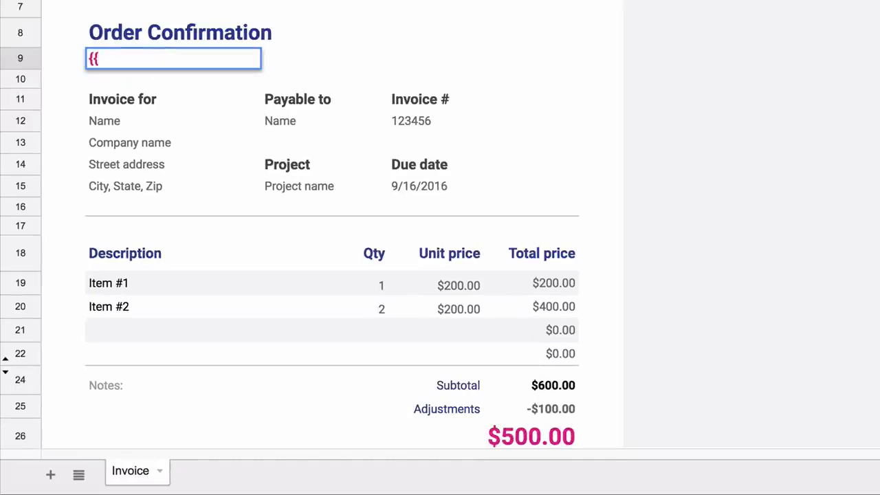
type("Timestamp")
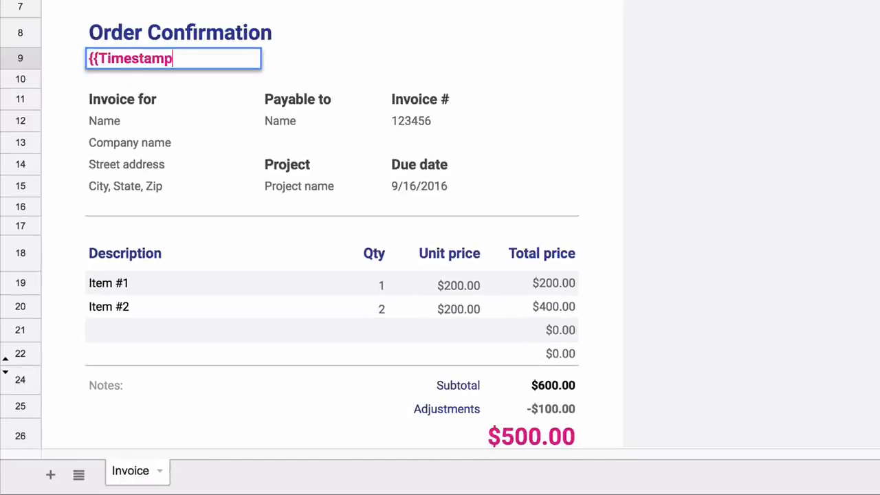
type("}}")
key("Return")
key("Down")
key("Down")
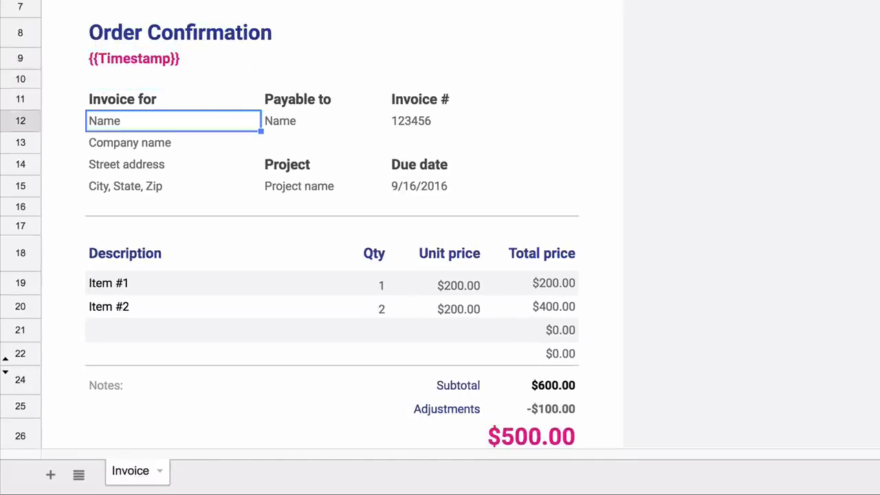
type("{{You")
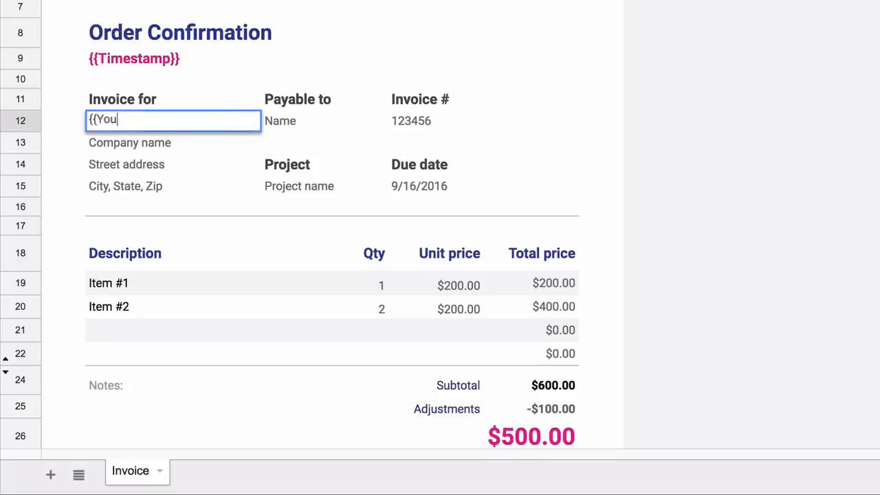
type("r Name}}")
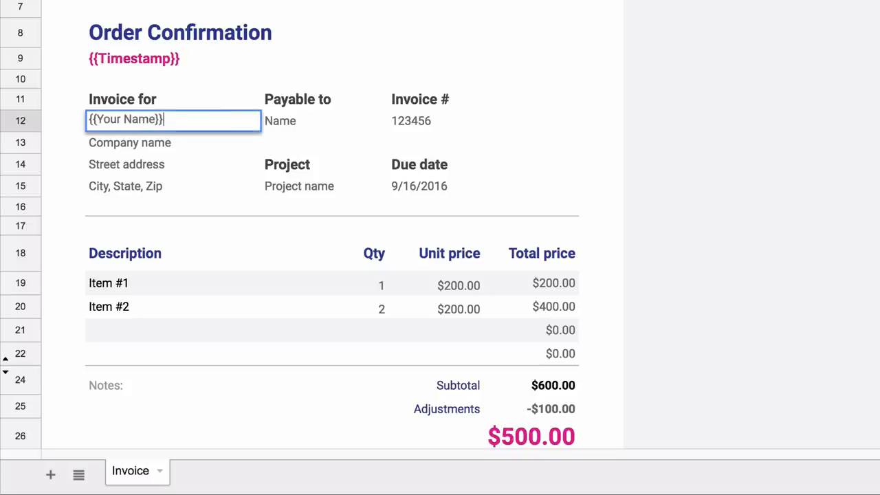
key("Return")
type("{{Your ")
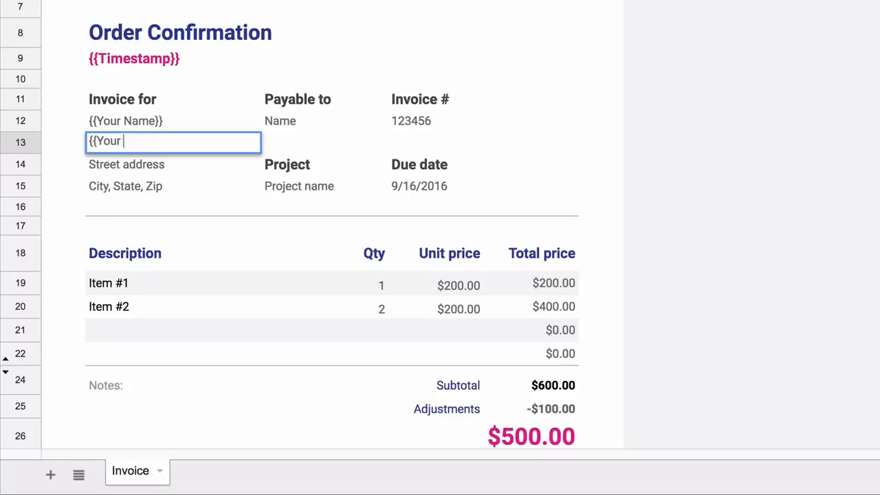
type("Postal Addre")
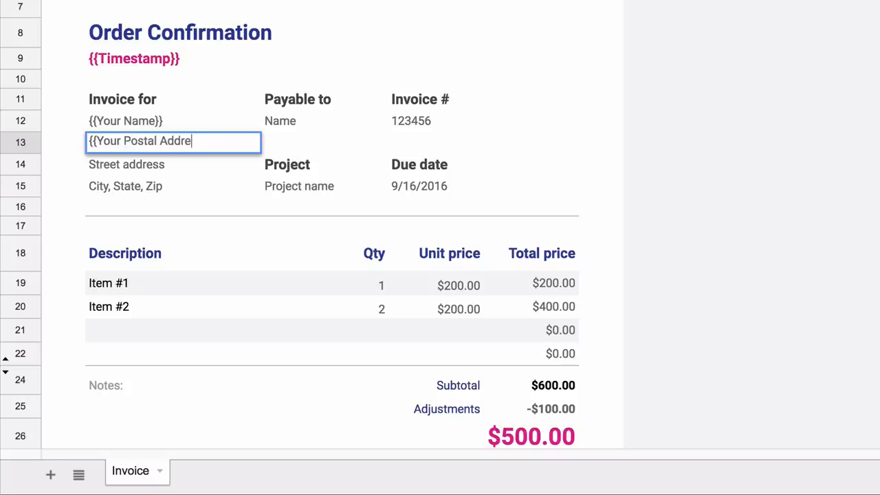
type("ss}}")
key("Return")
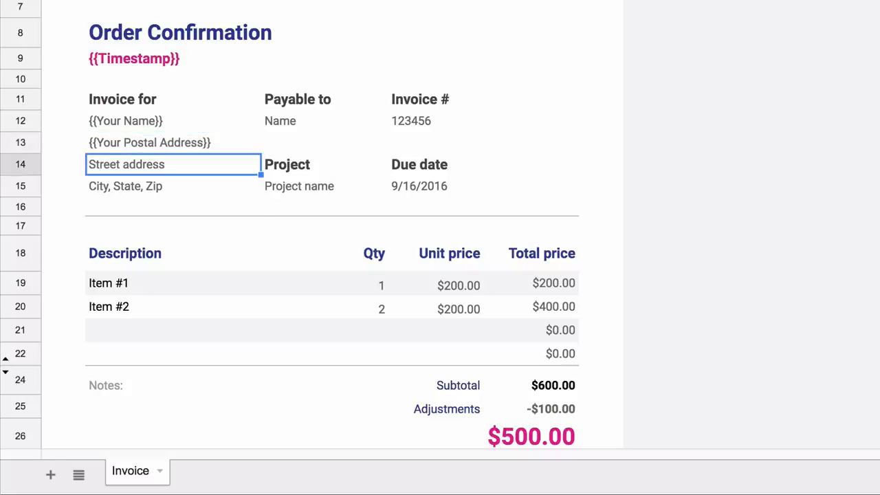
Clear the leftover address lines and the Payable to, Invoice # and due date details
key("shift+Down")
key("shift+Down")
key("shift+Up")
left_click(321, 101)
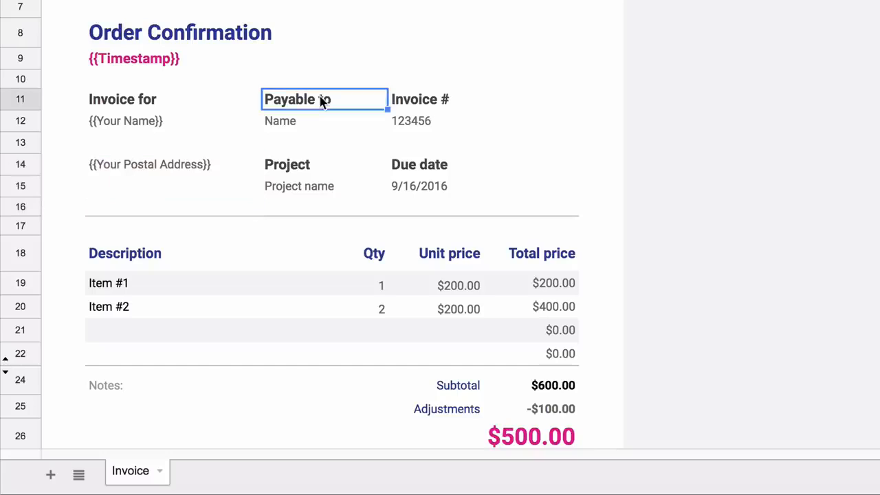
key("shift+Right")
key("shift+Right")
key("shift+Left")
key("shift+Down")
key("shift+Down")
key("shift+Down")
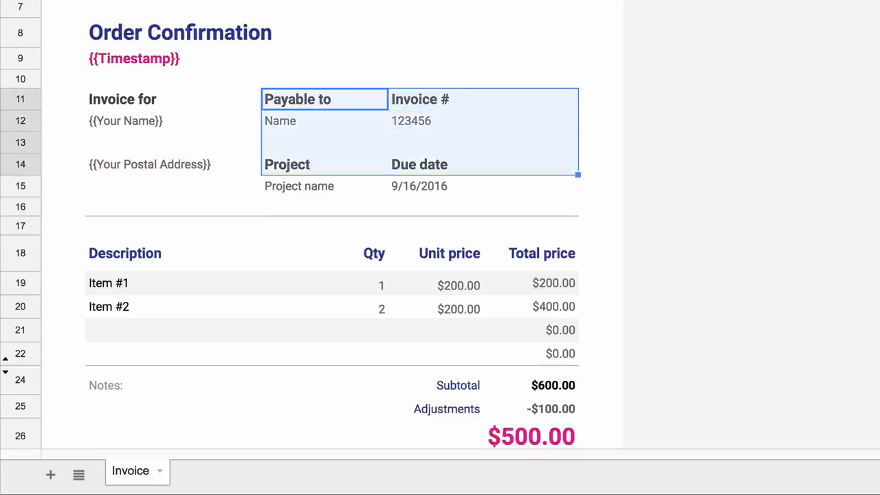
key("shift+Down")
key("Delete")
left_click(465, 163)
type("=hyperlink(")
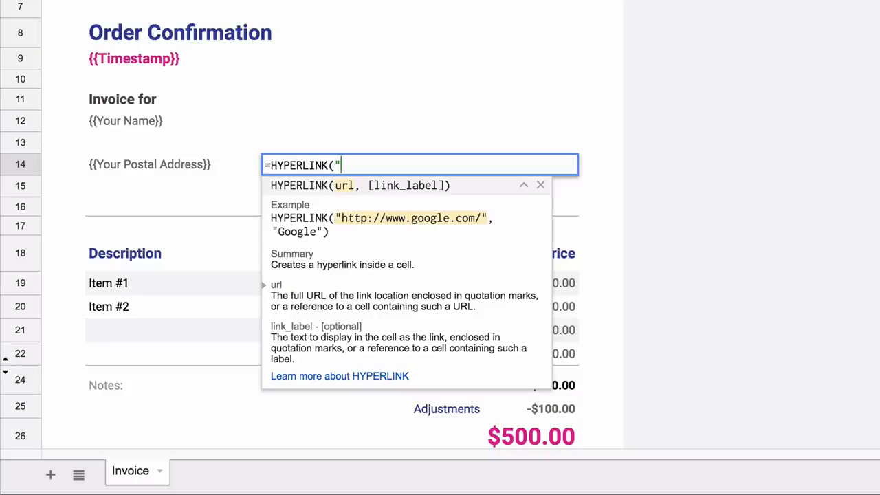
Finish =HYPERLINK("{{PayPal Payment Link}}", "Pay Invoice via PayPal") beside the postal address
type("\"{{PayPal Payment Link}}")
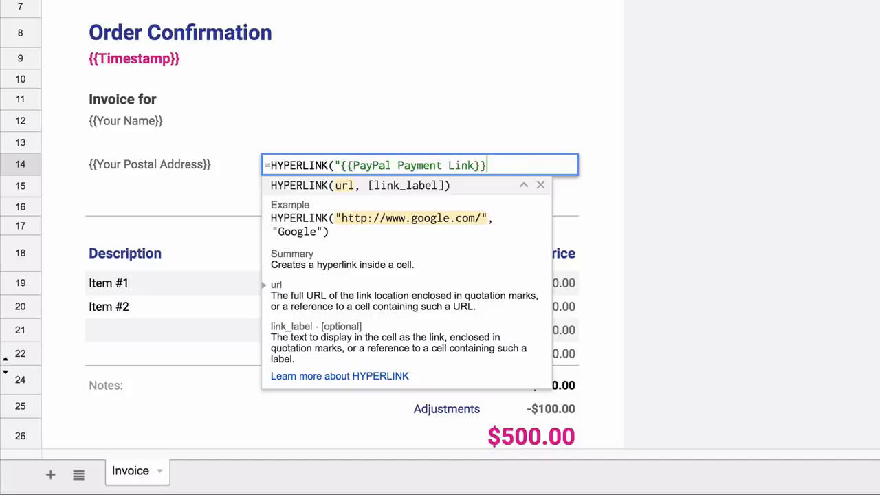
type("\", \"")
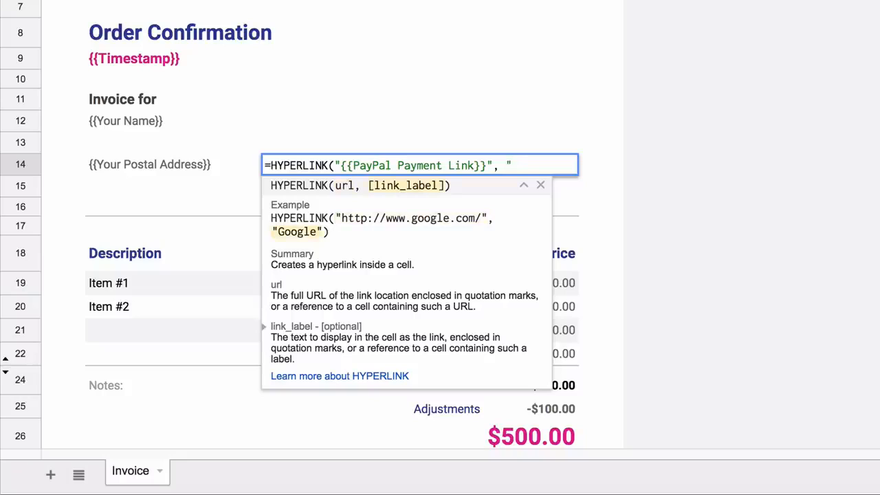
type("Pay Invoice via PayPal\")")
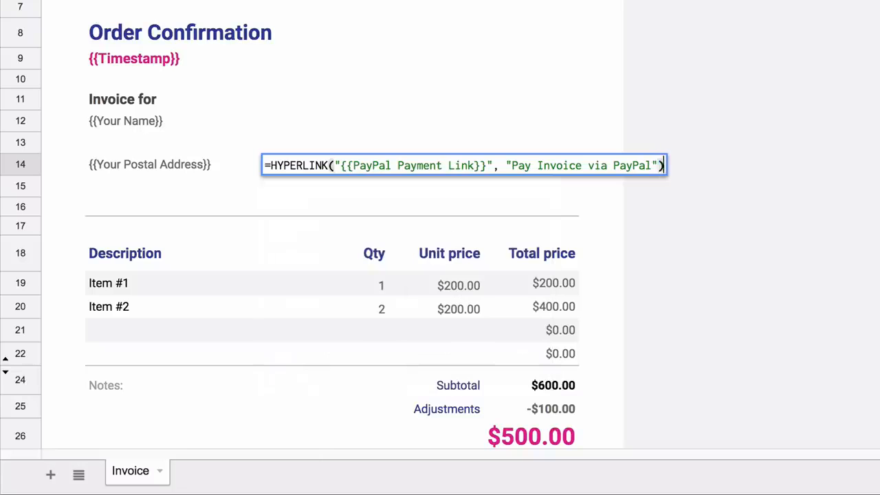
key("Return")
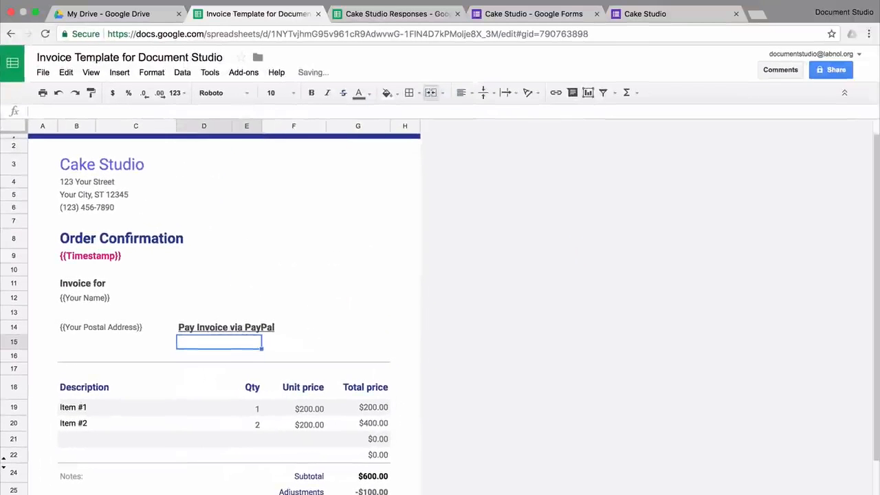
left_click(293, 164)
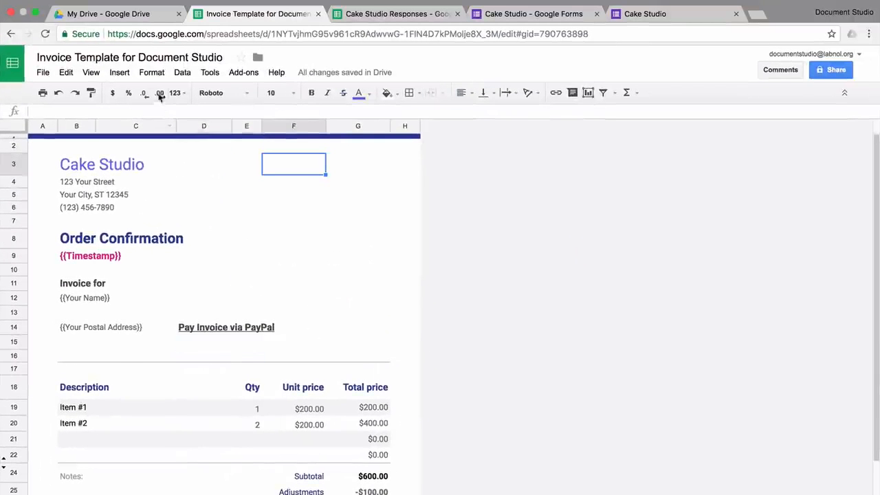
Upload CakeStudio.png, shrink it, and place it in the invoice's top-right corner
left_click(120, 72)
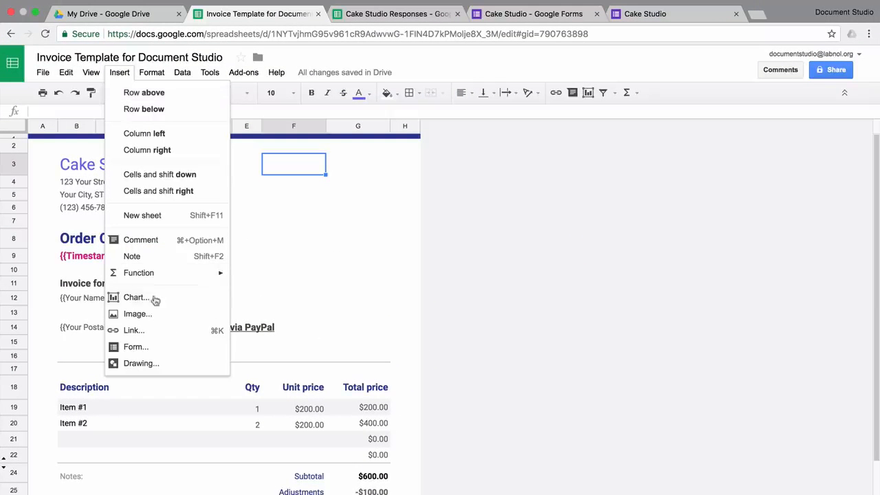
left_click(138, 314)
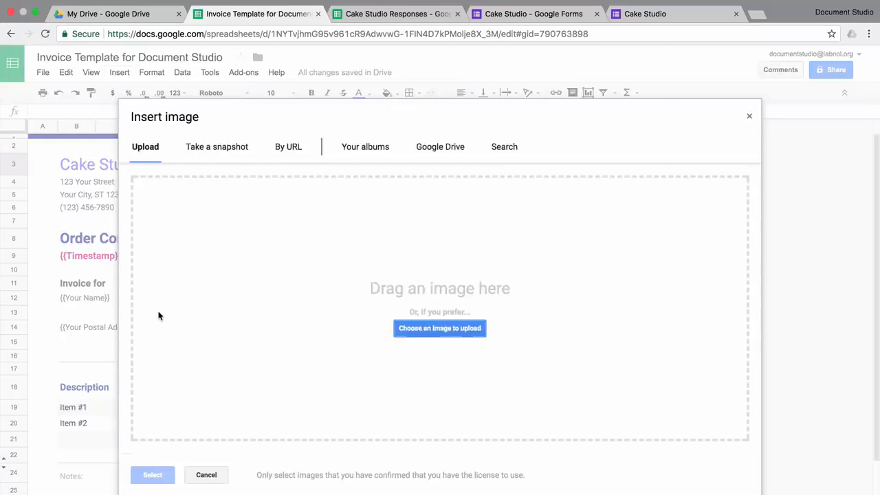
left_click(470, 330)
left_click(489, 59)
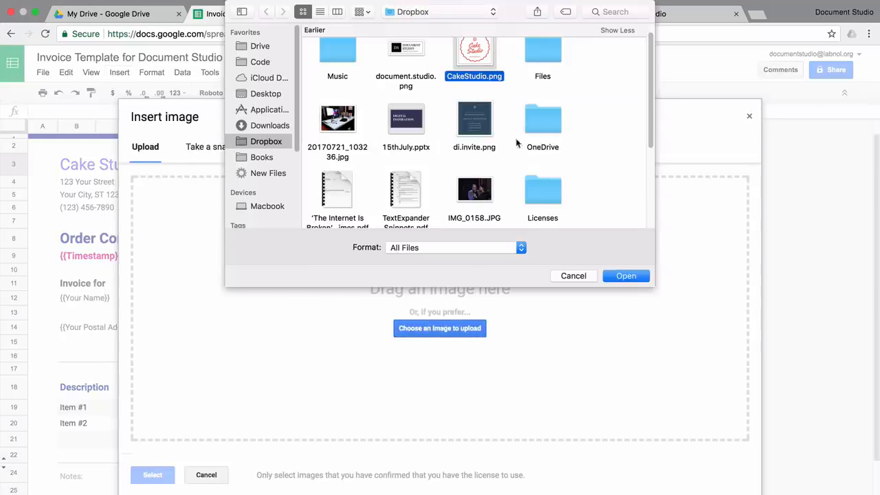
left_click(626, 277)
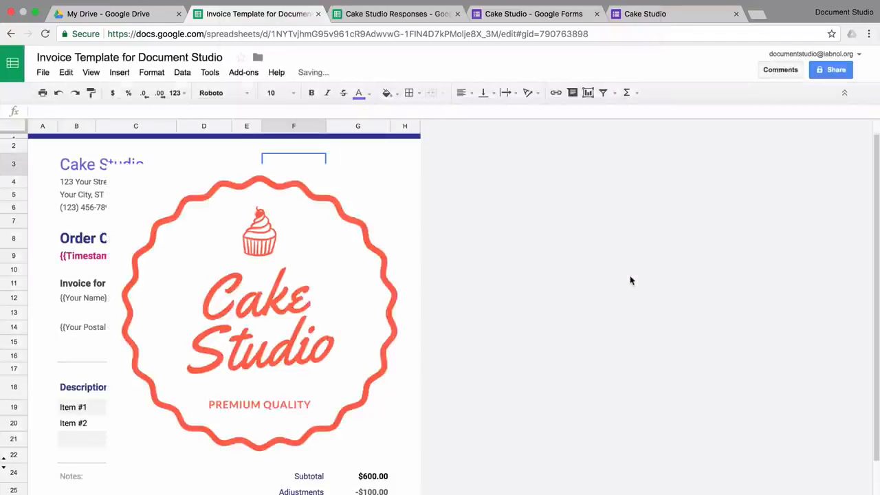
left_click_drag(183, 383, 281, 277)
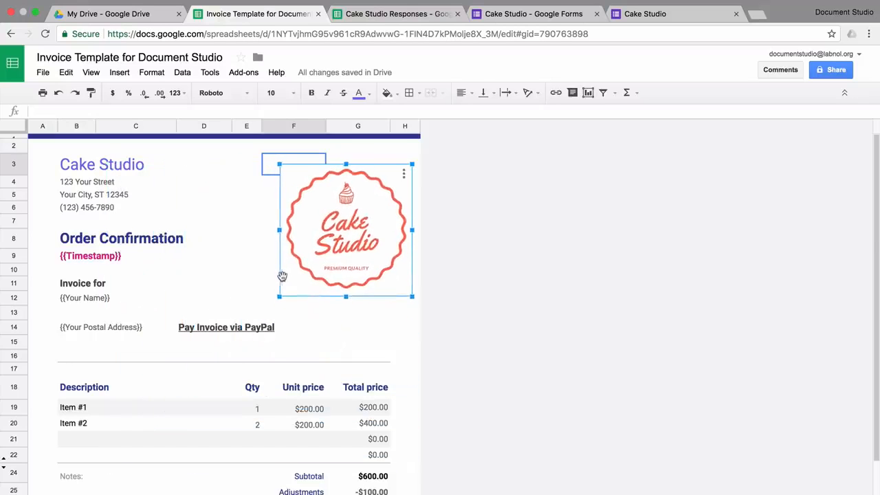
left_click_drag(352, 230, 322, 215)
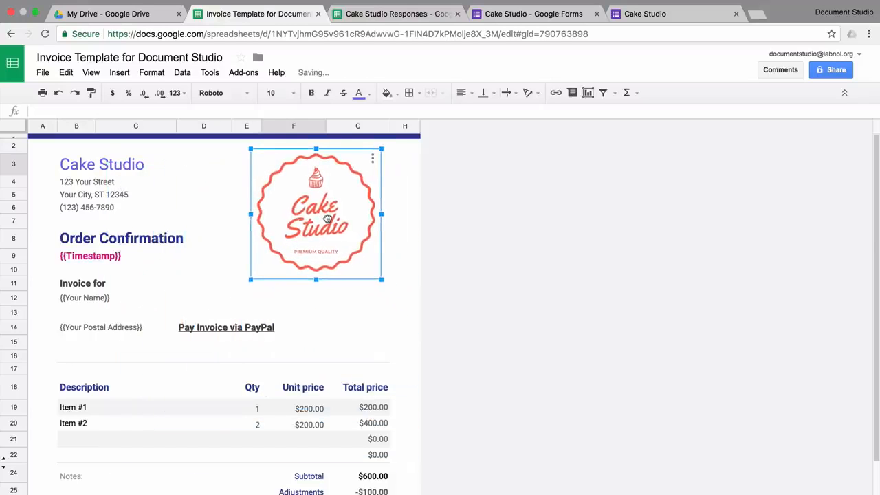
Clear the Qty and Unit price columns and enter {{Which cake would you like to order}} as the first item
left_click(207, 393)
key("Right")
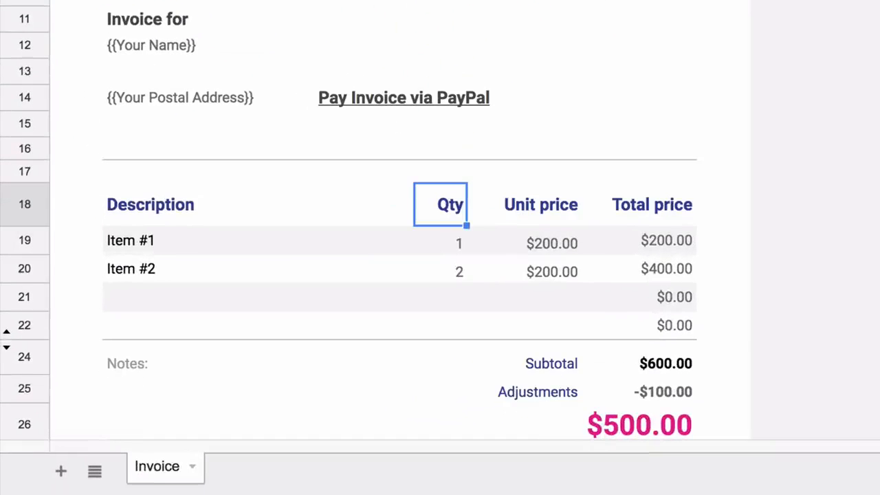
key("shift+Right")
key("Down")
key("Left")
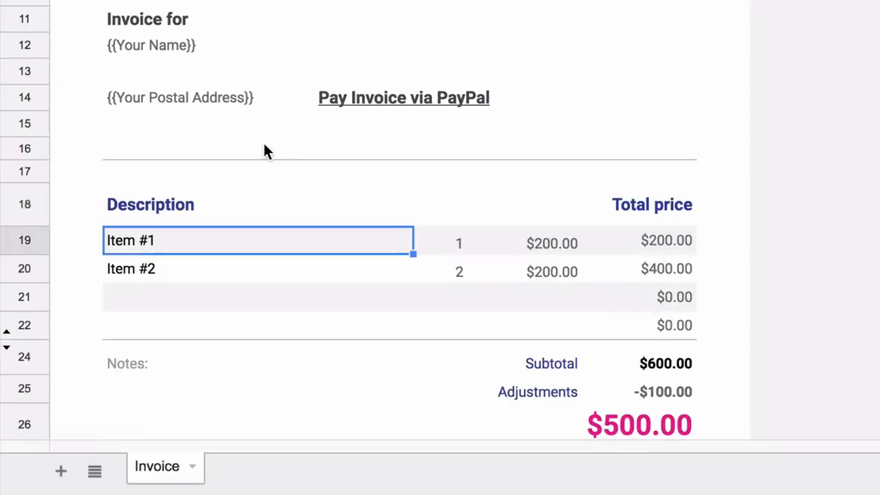
type("{{Which cake would you like to order")
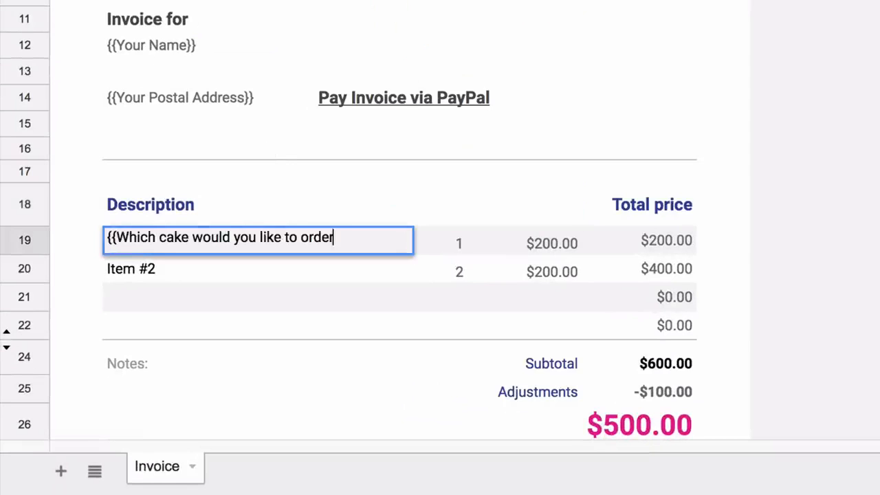
type("}}")
key("Tab")
key("shift+Right")
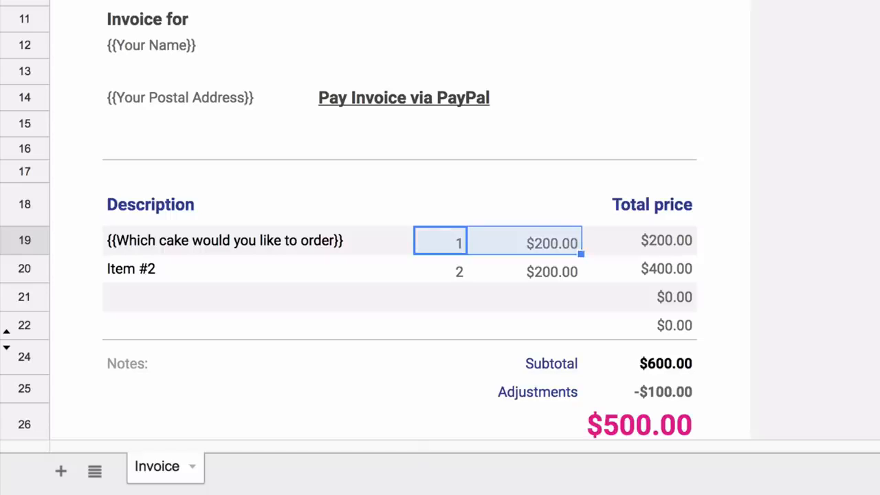
key("Delete")
key("Down")
key("shift+Right")
key("Delete")
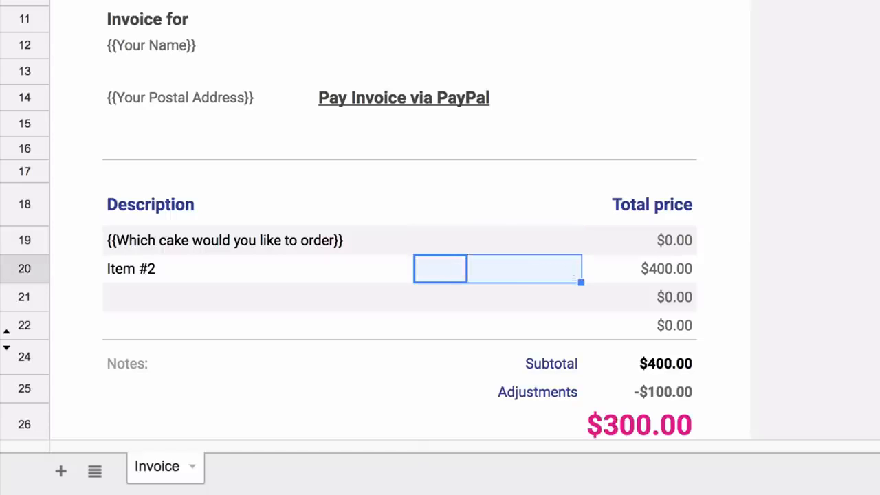
Set prices to {{Cake Price}} and, for 'Extra decoration charges', {{Decoration Charges}}, right-aligned
left_click(649, 240)
key("Return")
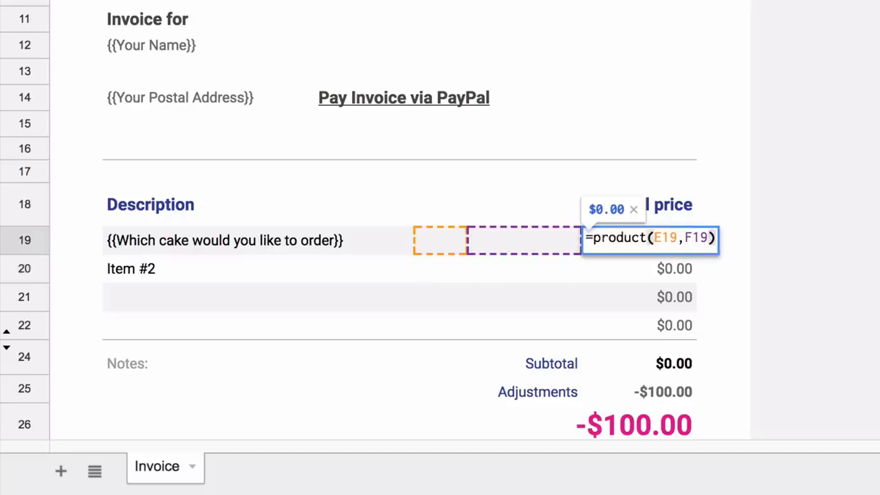
key("ctrl+a")
type("{{")
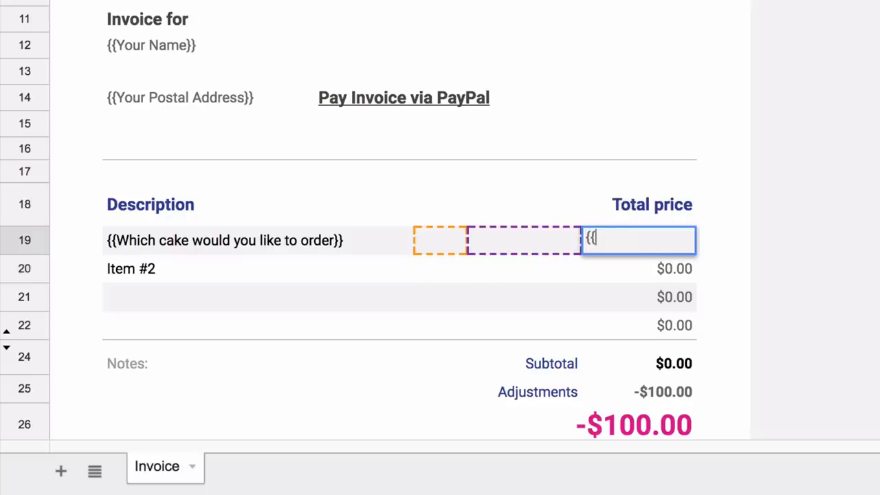
type("Cake Price}}")
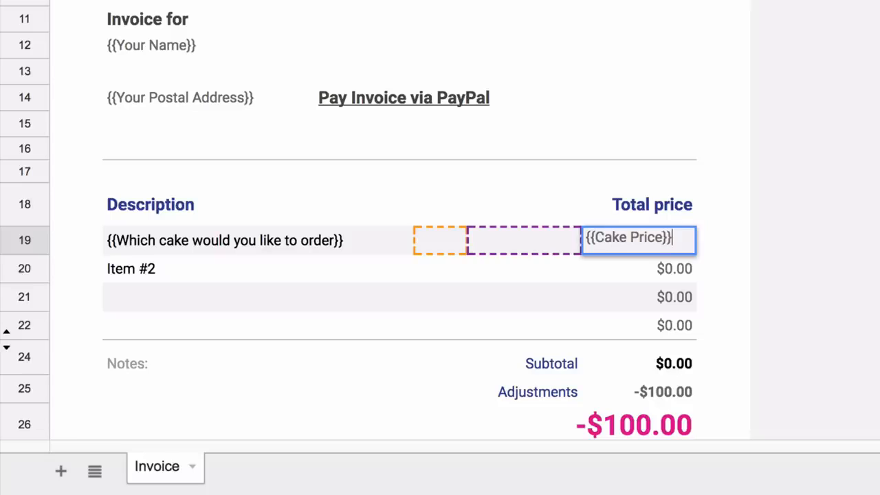
key("Return")
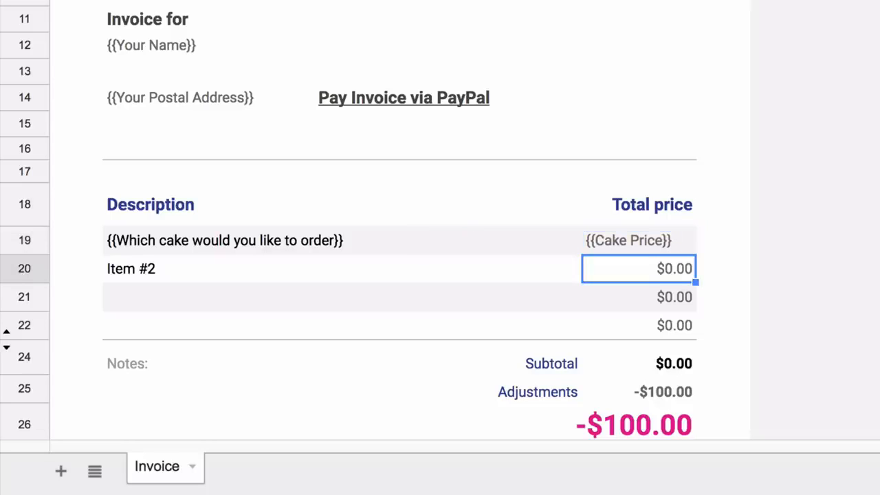
key("Left")
key("Left")
key("Left")
key("Left")
key("Right")
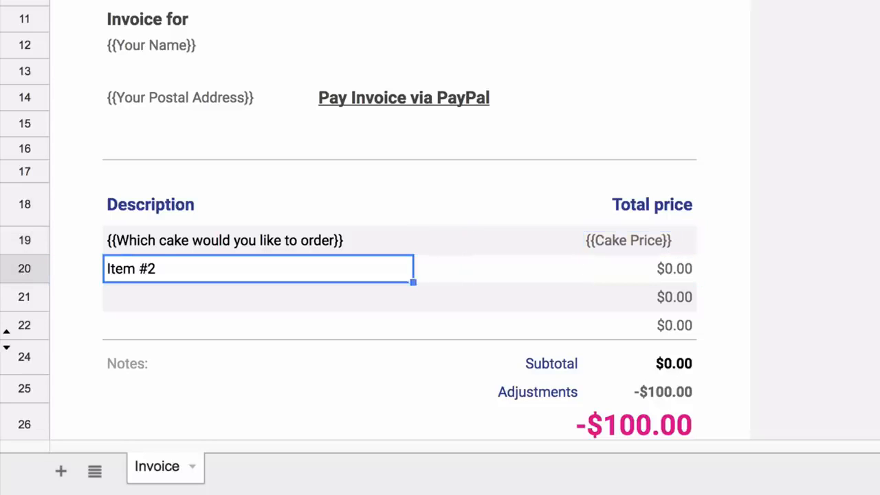
type("Extra d")
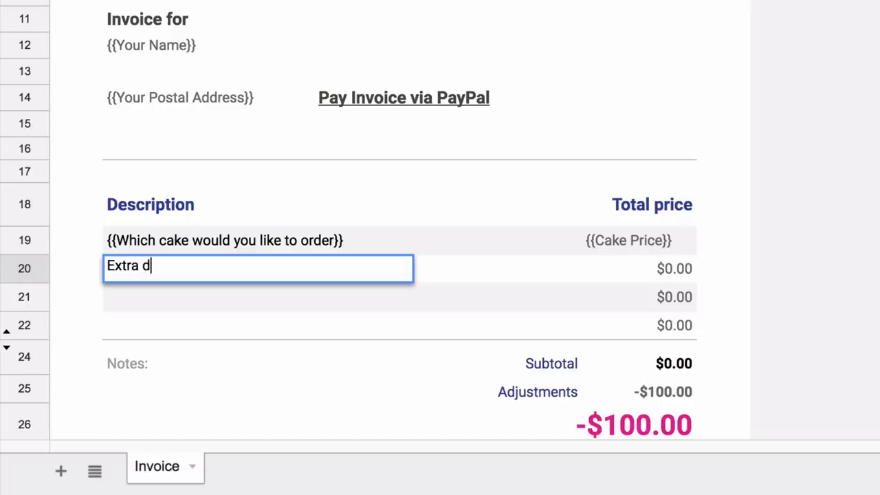
type("ecoration char")
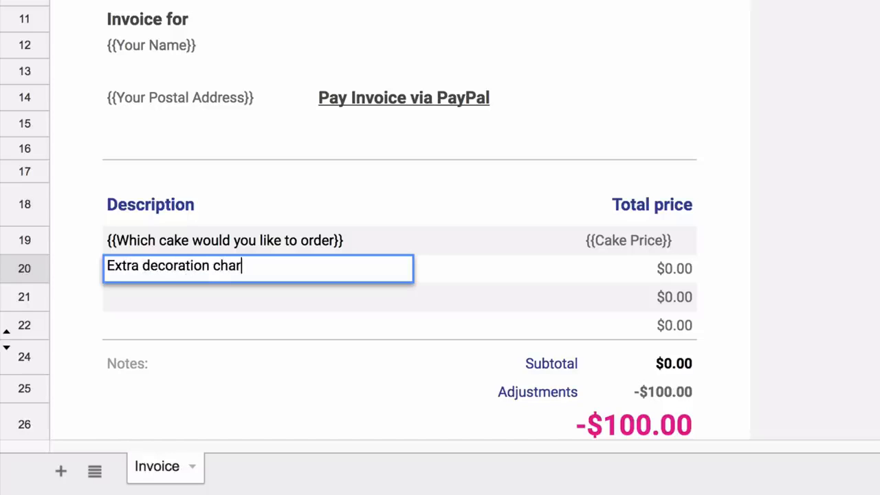
type("ges")
left_click(671, 270)
type("{{Decoration Charges}}")
key("Return")
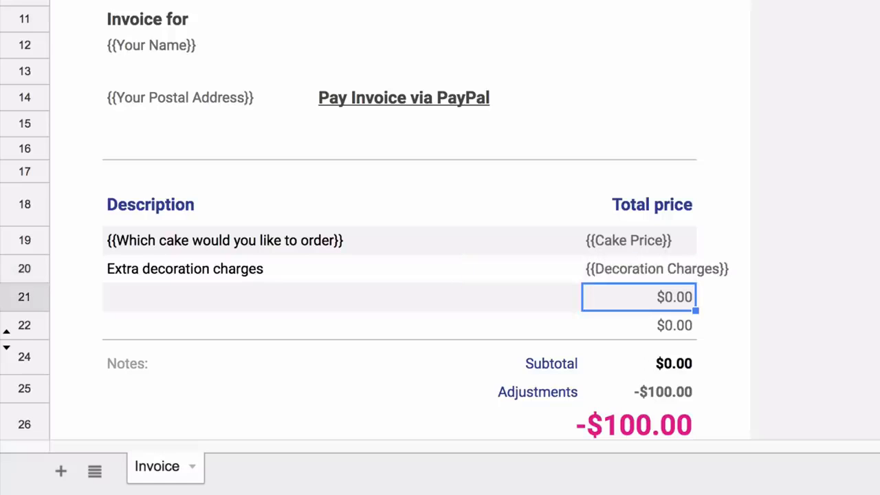
left_click_drag(640, 240, 639, 269)
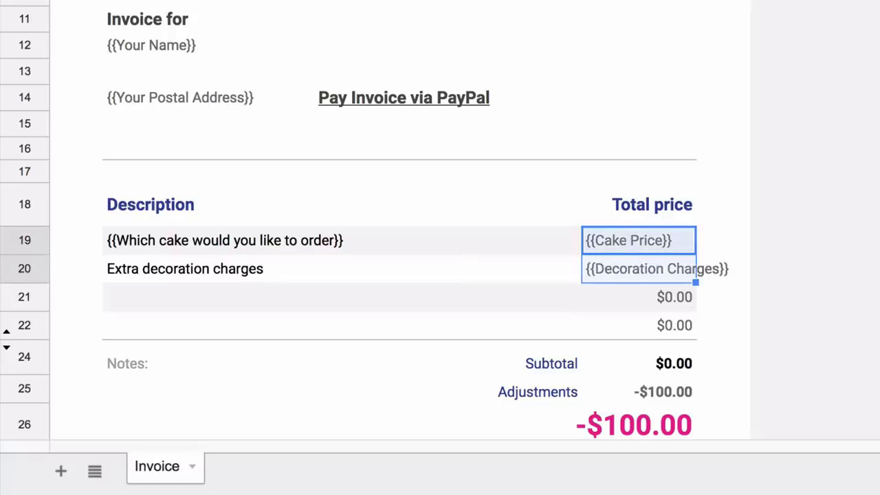
key("ctrl+shift+r")
Clear the leftover $0.00 amounts and delete the spare empty item row
left_click(639, 297)
left_click_drag(257, 297, 640, 325)
key("Delete")
left_click(25, 297)
key("ctrl+alt+minus")
left_click(640, 330)
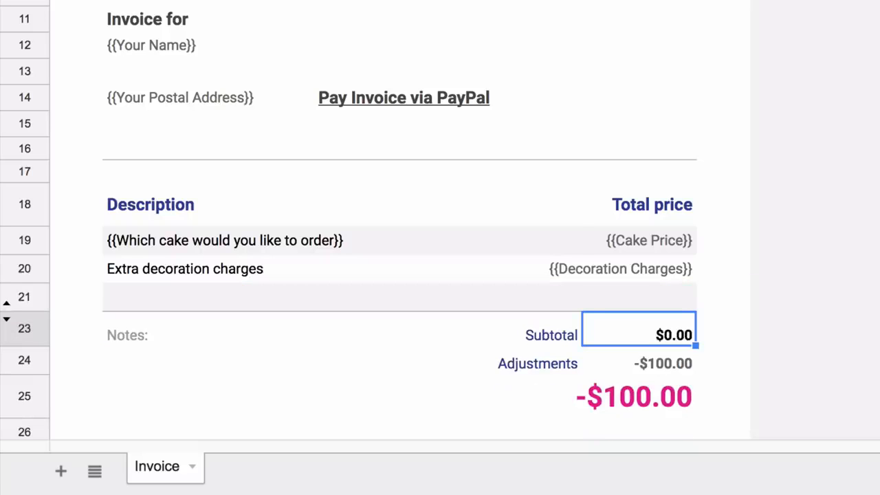
Rename the Adjustments line to Taxes with the amount {{Tax}}
key("Return")
key("Return")
key("Left")
type("Taxes")
key("Tab")
key("Return")
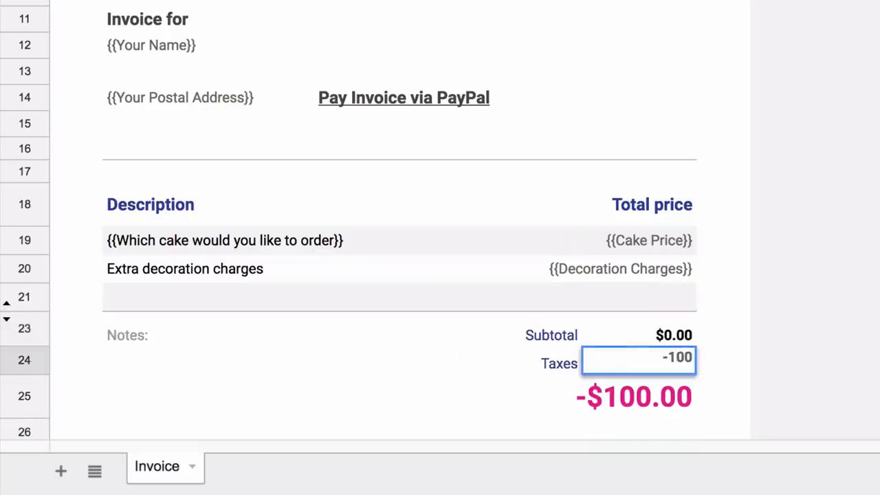
key("BackSpace")
key("BackSpace")
key("BackSpace")
key("BackSpace")
type("{{Tax}}")
key("Return")
key("Up")
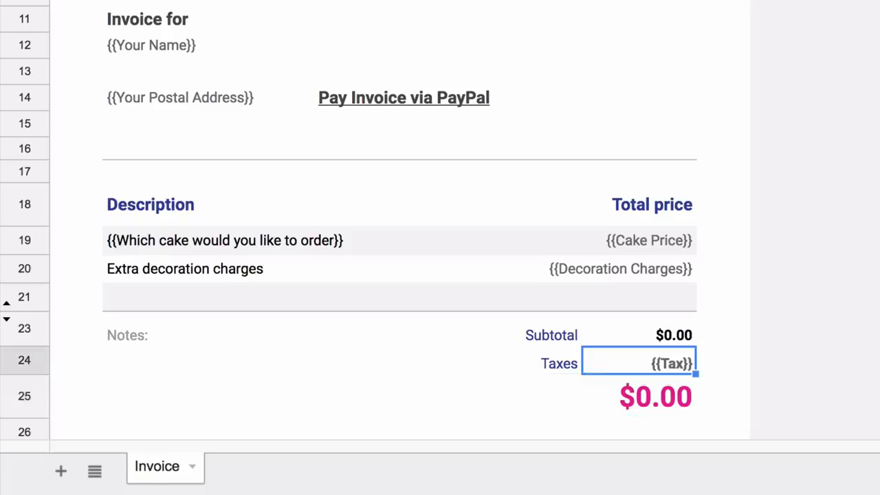
key("Down")
key("Return")
key("Return")
Replace Notes with 'Thank you for your business!' in La Belle Aurore, size 14
left_click(127, 335)
key("Delete")
key("Down")
type("Thank you for your ")
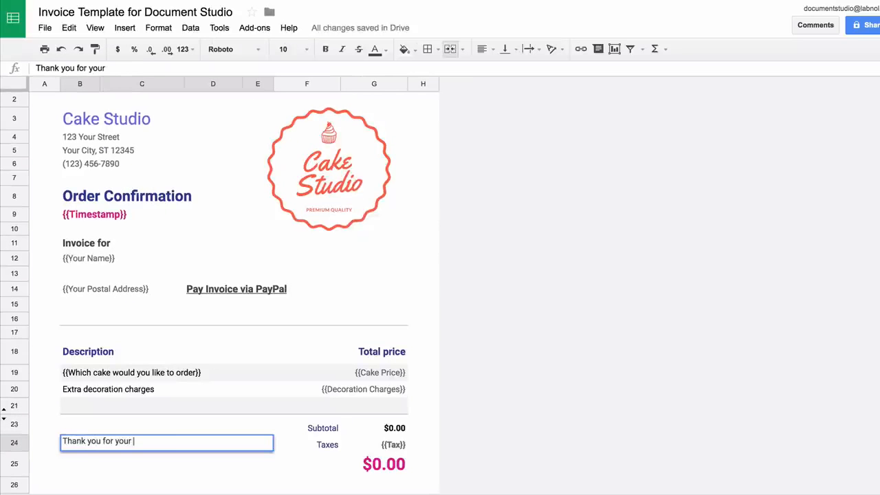
type("business!")
key("Return")
key("Up")
left_click(233, 50)
left_click(250, 90)
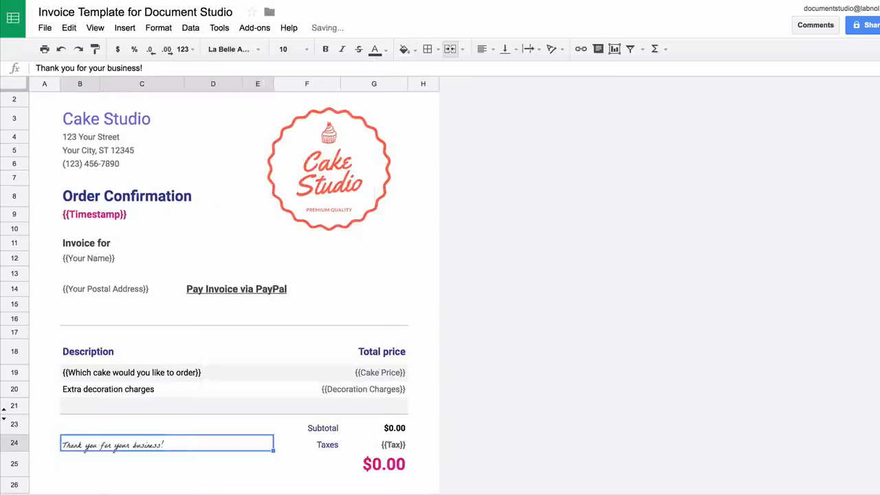
left_click(293, 50)
left_click(289, 191)
left_click(213, 465)
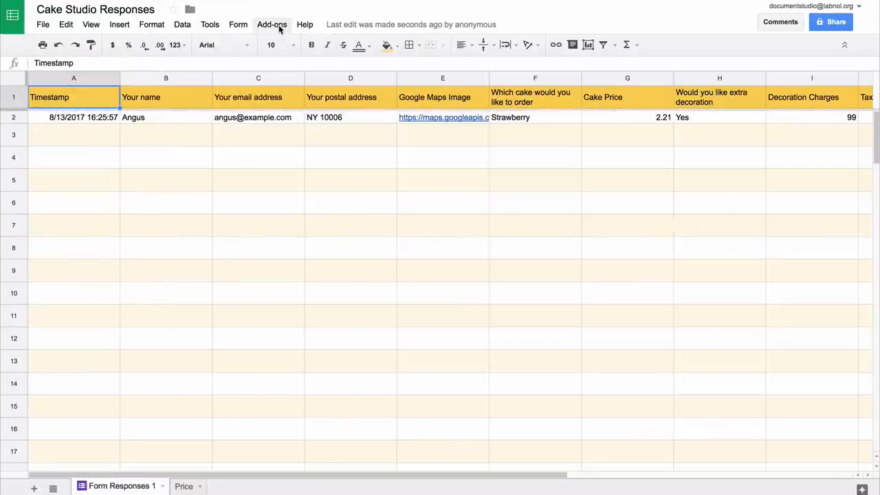
In the Document Studio add-on, choose Invoice Template for Document Studio as the Document Merge template
left_click(279, 27)
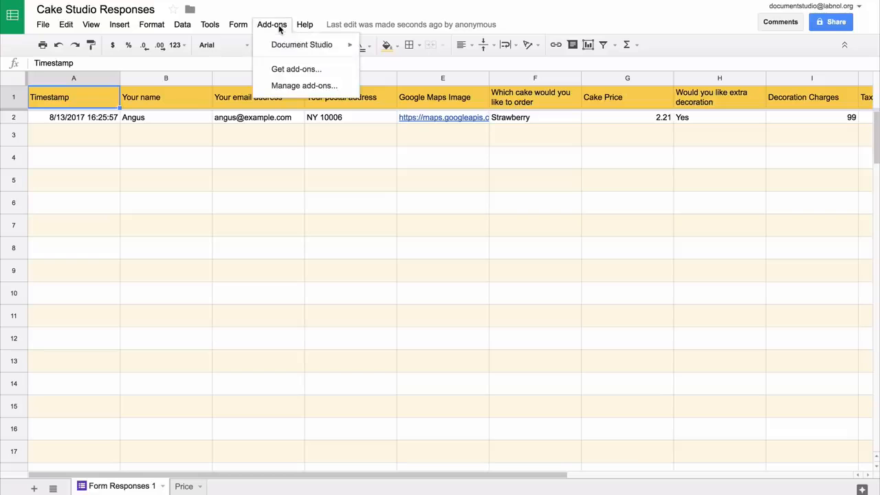
mouse_move(289, 44)
left_click(390, 49)
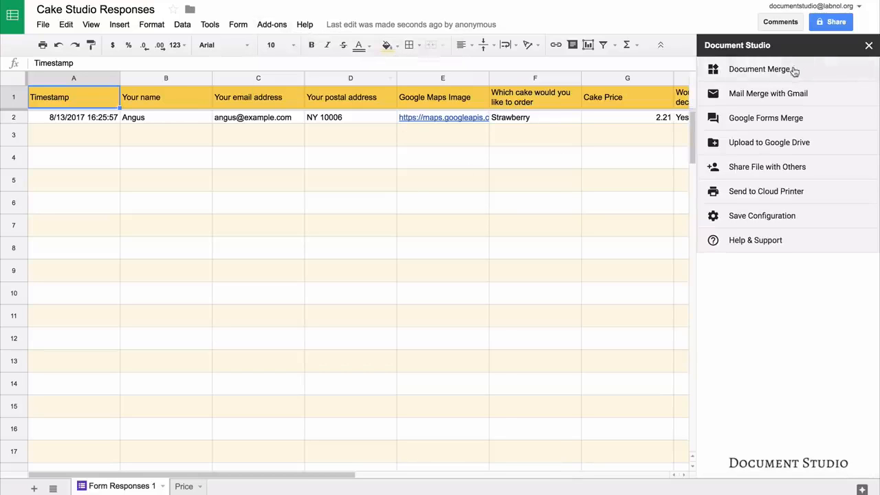
left_click(794, 71)
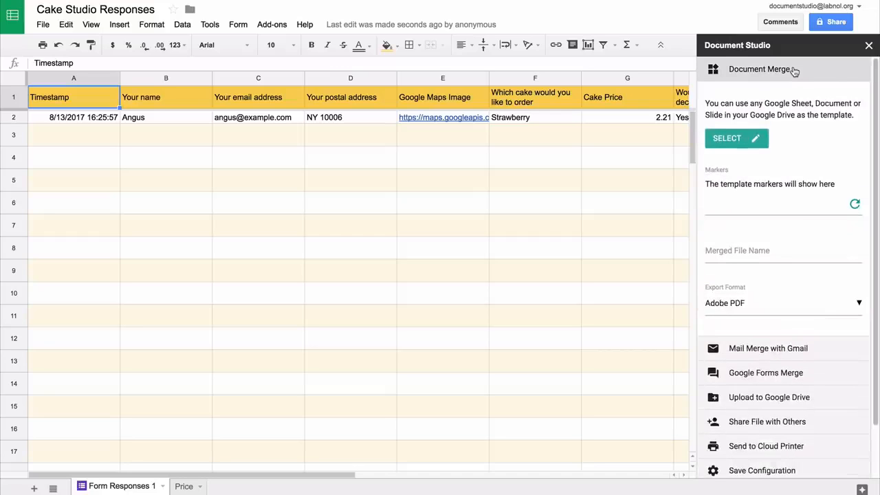
left_click(732, 143)
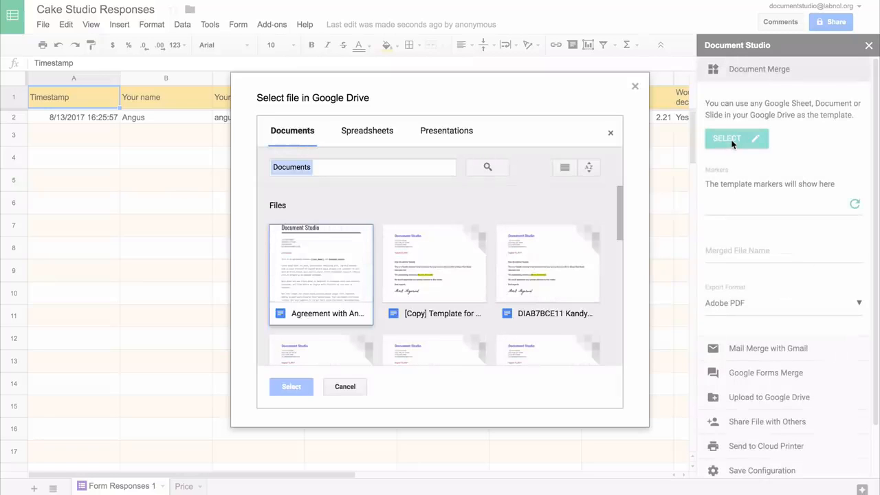
left_click(370, 132)
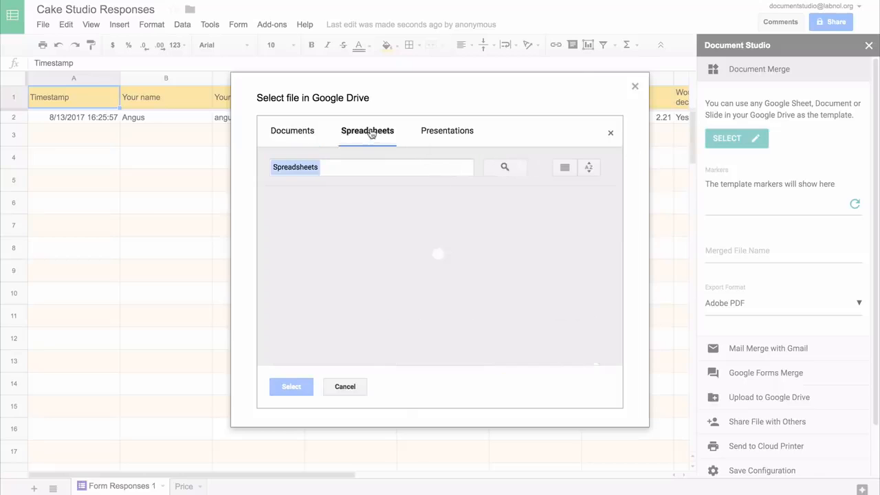
left_click(316, 315)
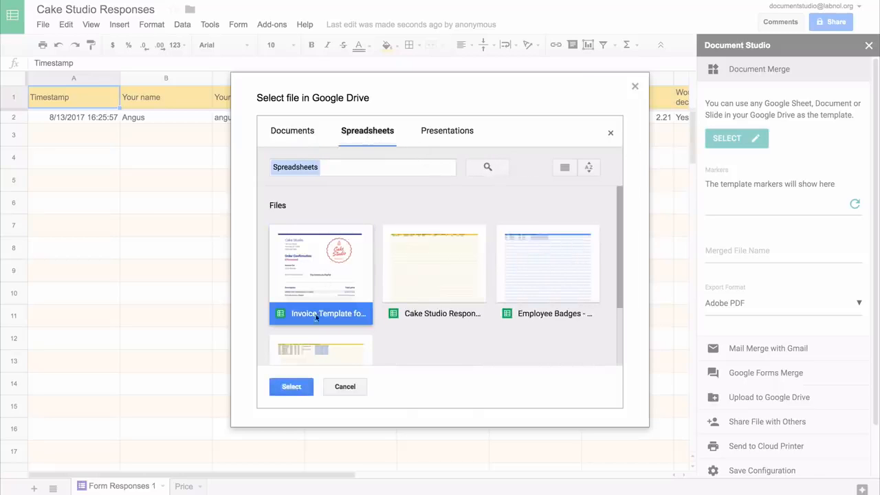
left_click(291, 388)
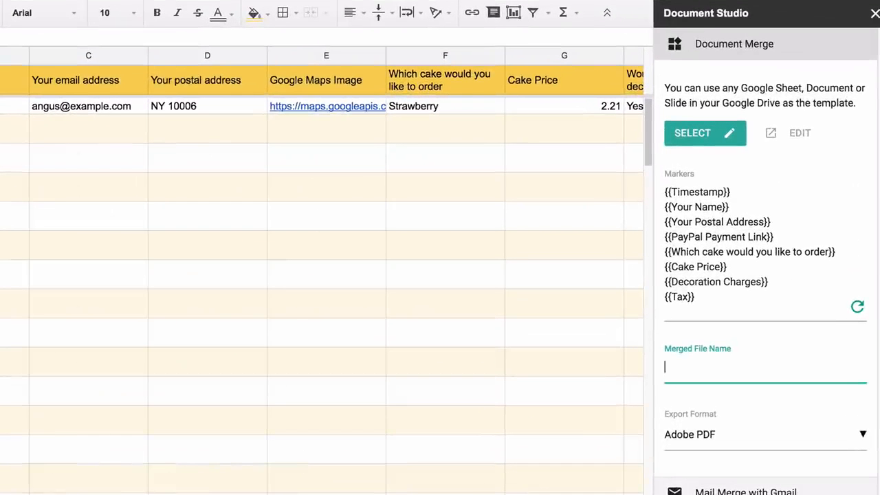
Name merged files {{Your name}}, export them as Adobe PDF, and expand Google Forms Merge
type("r name}}")
left_click(800, 433)
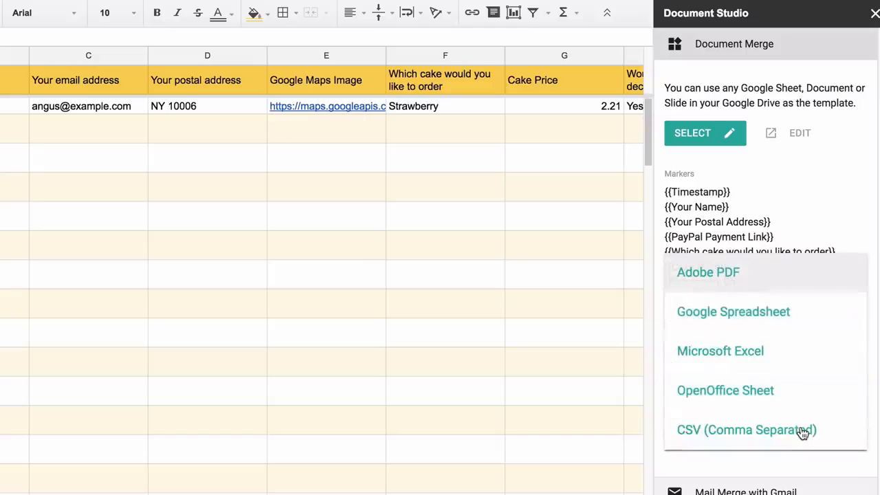
left_click(804, 274)
left_click(795, 44)
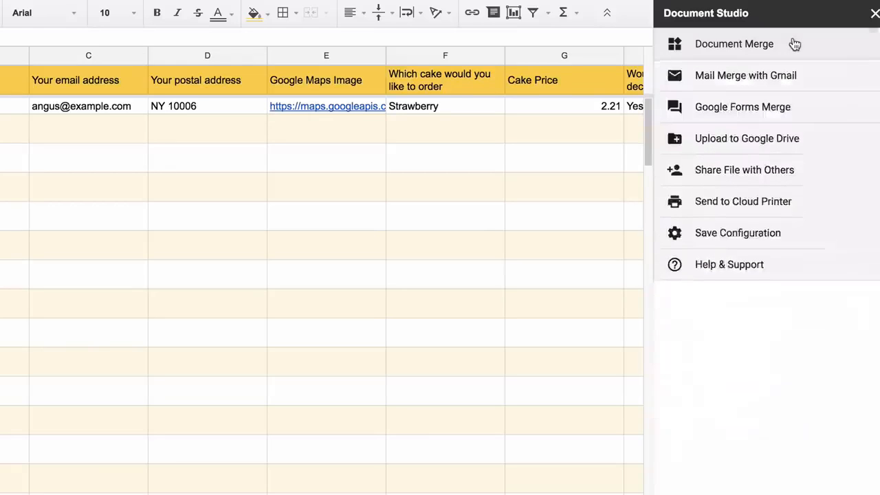
left_click(810, 112)
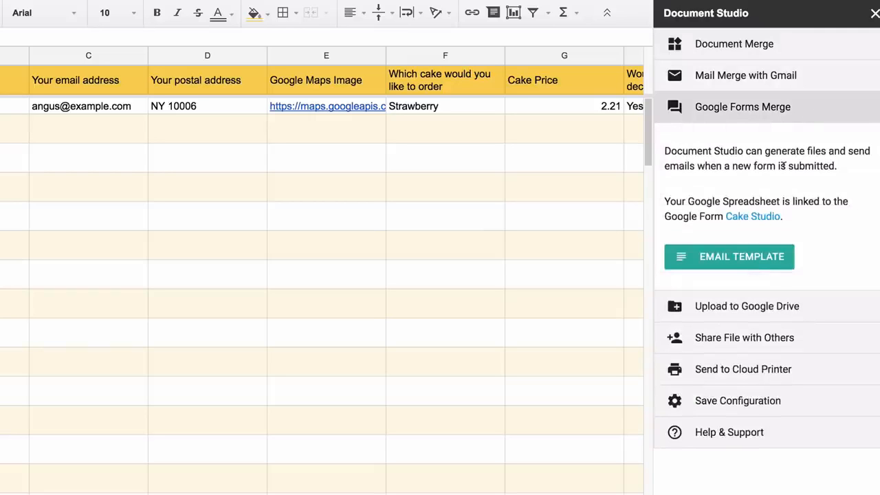
Start the email with 'Dear {{Your name}},' and 'Thank you for your order for' the yellow-highlighted cake field
left_click(753, 255)
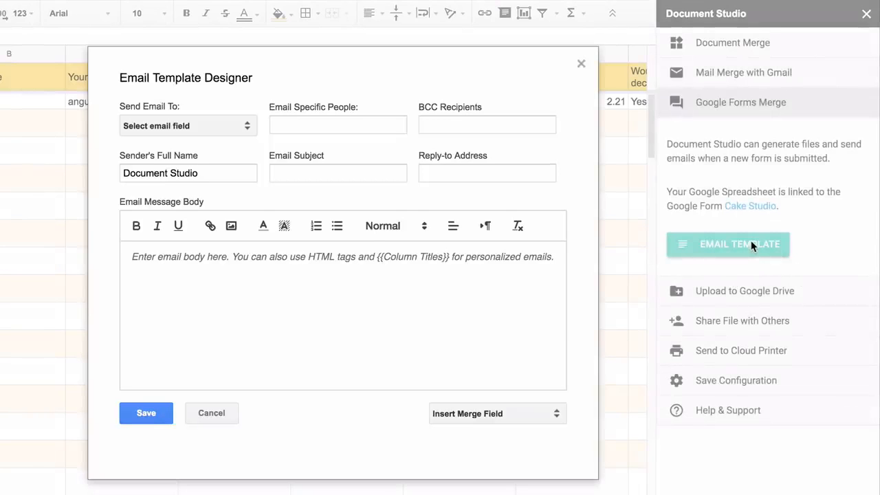
type("Dear")
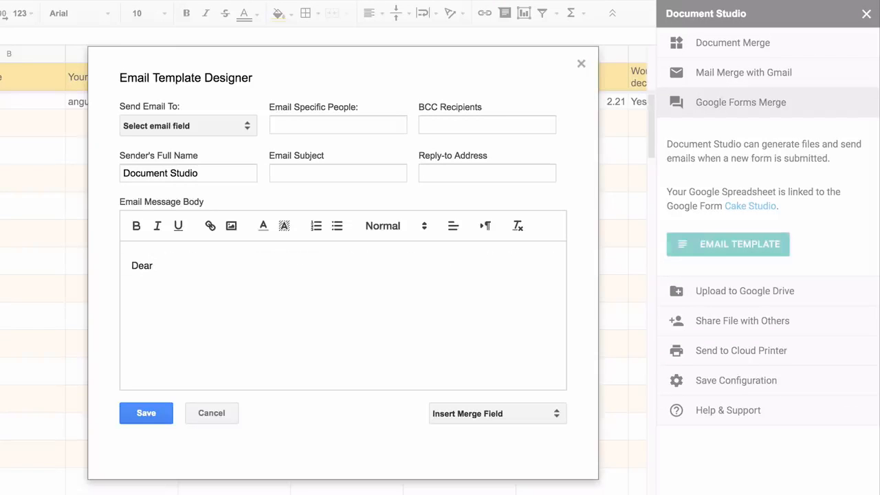
left_click(522, 417)
left_click(509, 489)
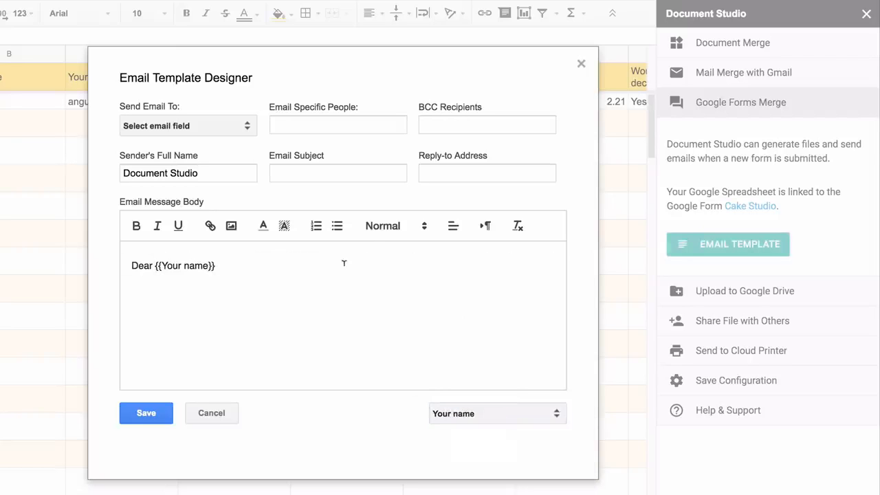
type(",")
key("Return")
type("Thank you for your order for")
left_click(506, 412)
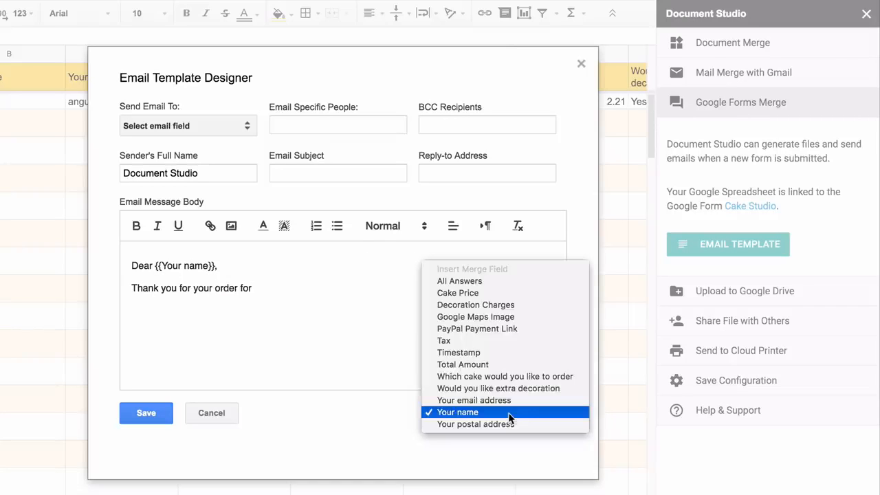
left_click(509, 373)
left_click_drag(254, 287, 417, 287)
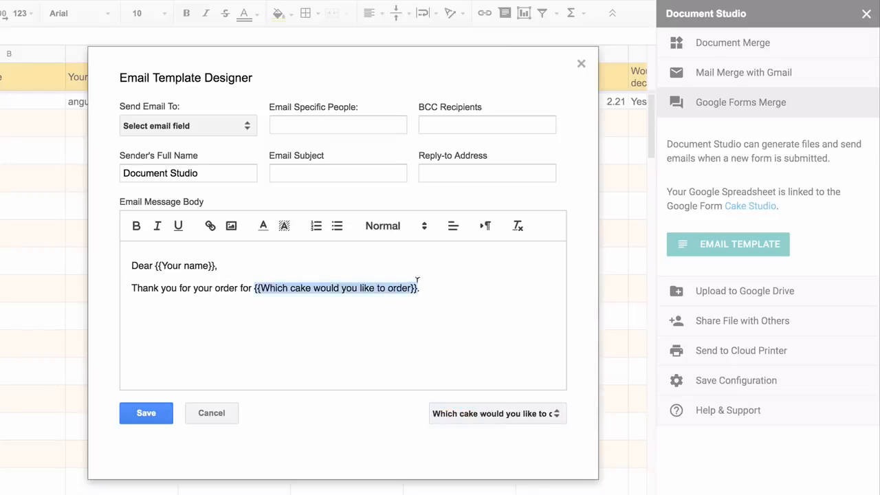
left_click(284, 226)
left_click(316, 243)
Add the invoice-attached line, link PayPal to {{PayPal Payment Link}}, and sign off 'Thanks. Cake Studio.'
key("Return")
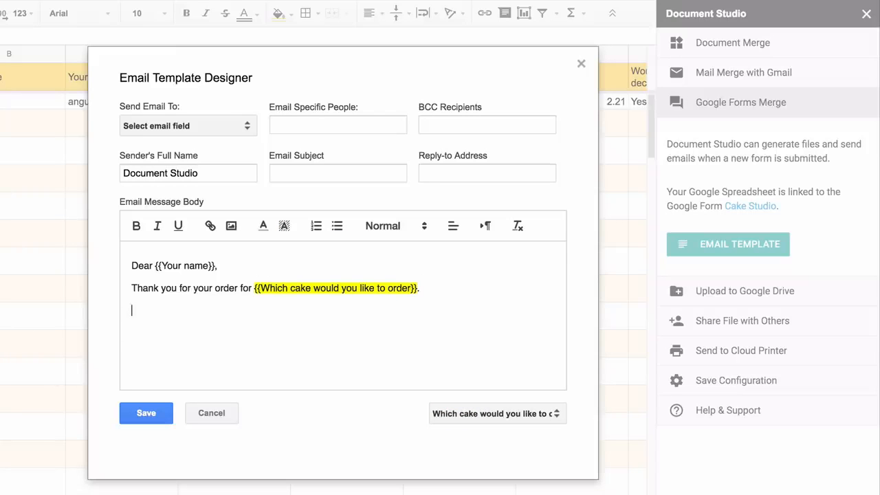
type("Your invoice is attached.")
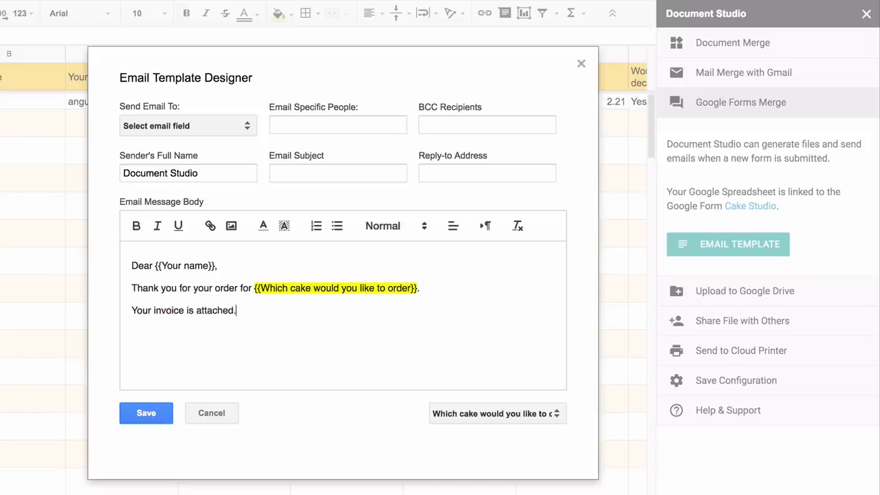
type(" Please pay the invoice via PayPal.")
key("Return")
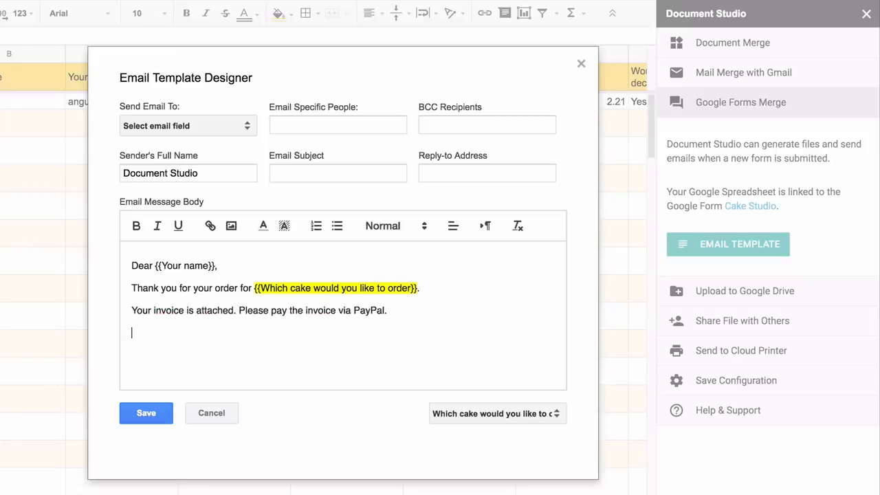
type("Thanks.")
double_click(369, 304)
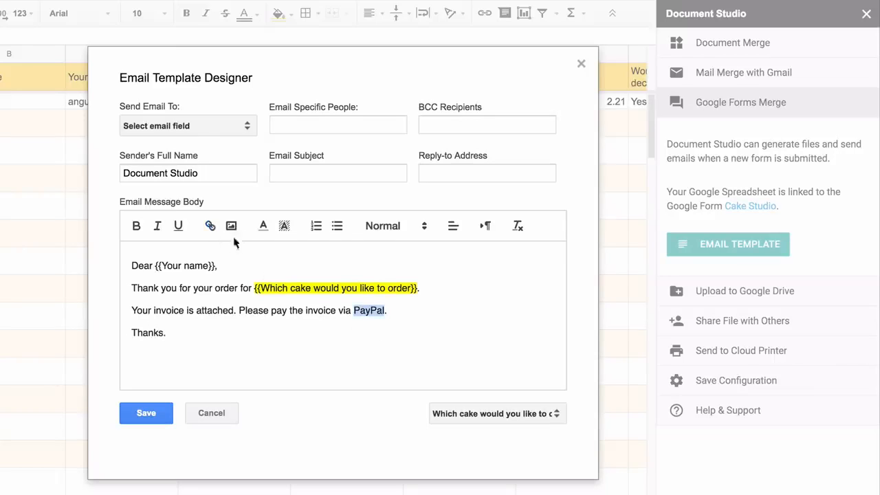
left_click(211, 225)
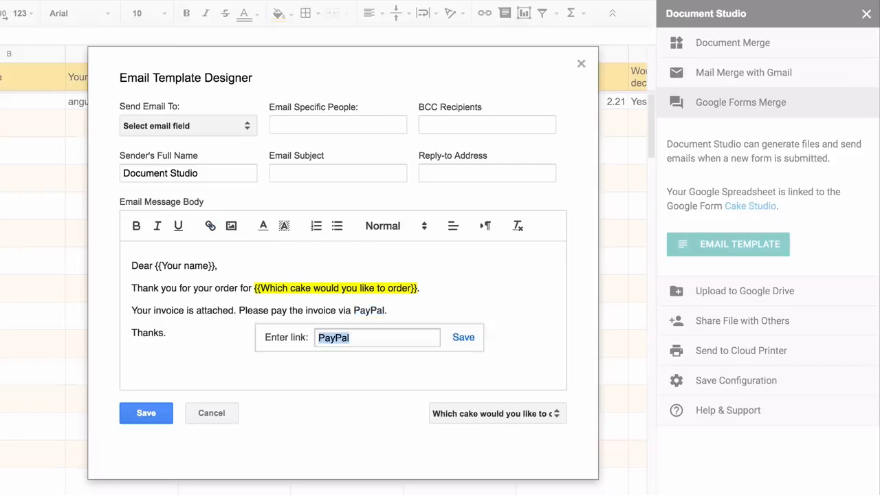
type("{{PayPal Pay")
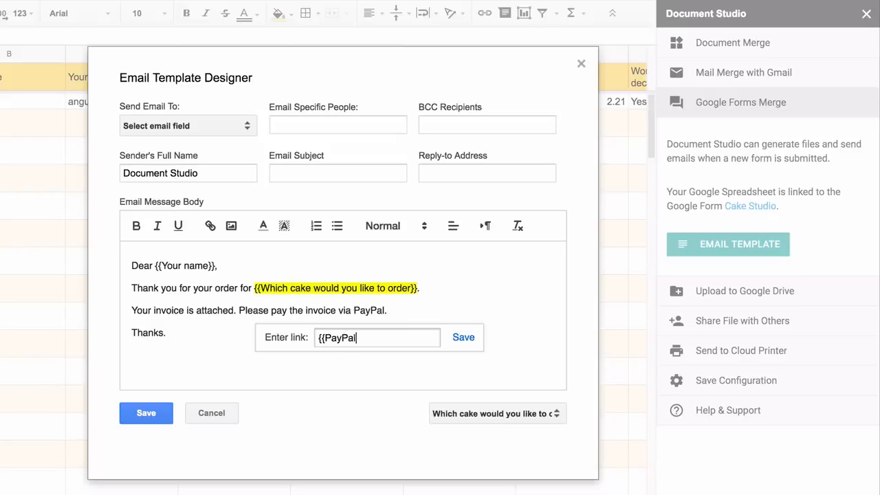
type("ment Link}}")
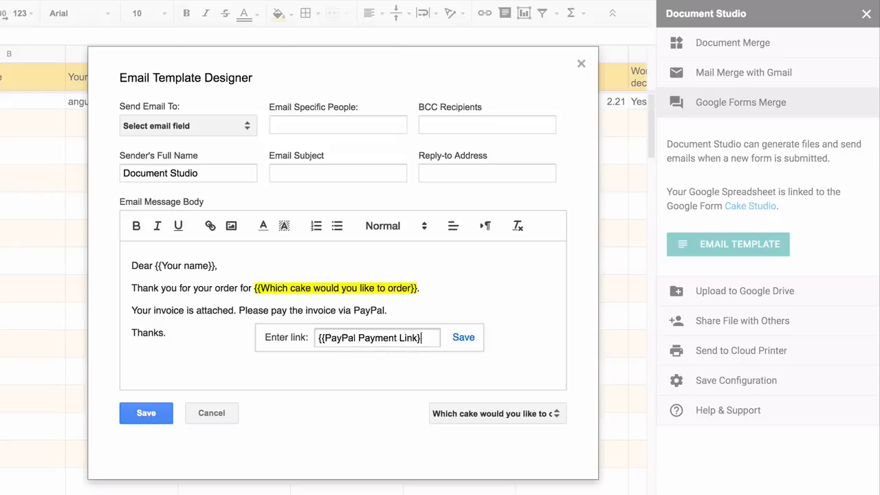
left_click(463, 337)
left_click(271, 353)
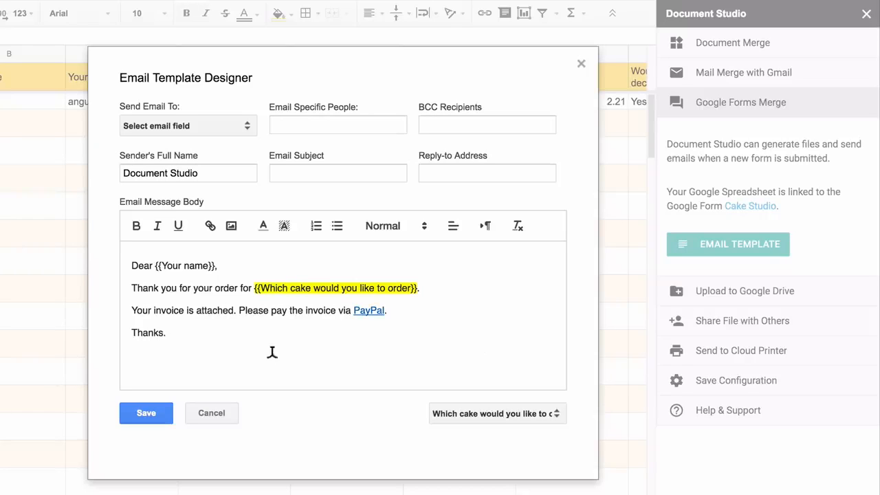
type("Cake Studio.")
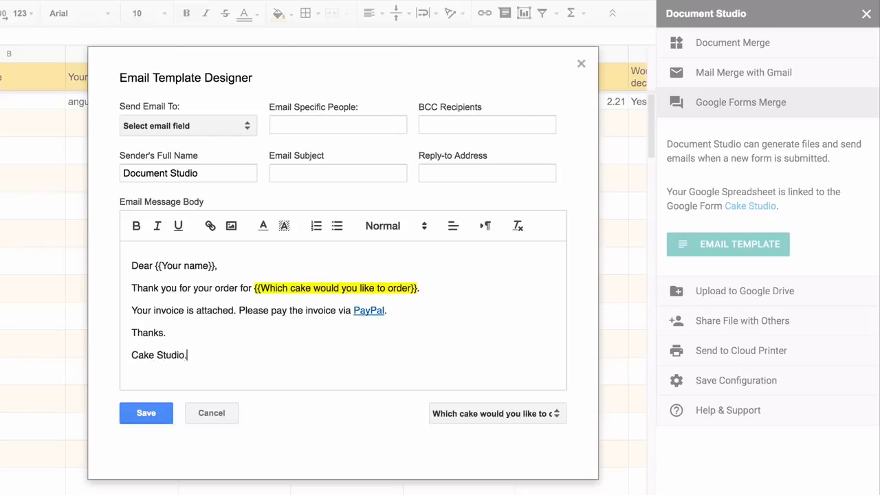
Send the email to the respondent's address field plus an extra recipient's e-mail address
left_click(223, 124)
left_click(233, 245)
left_click(320, 120)
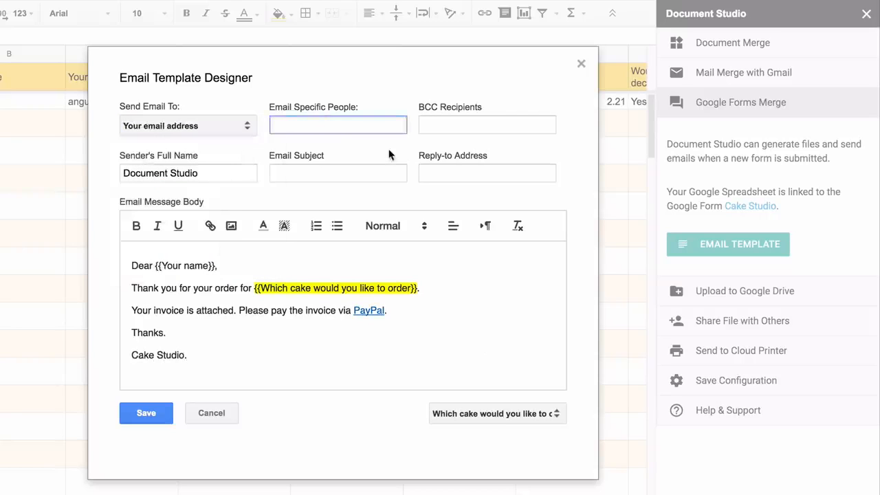
left_click(359, 172)
Set subject 'Your order for' plus the cake field, sender name Cake Studio, and save the template
type("Your order for")
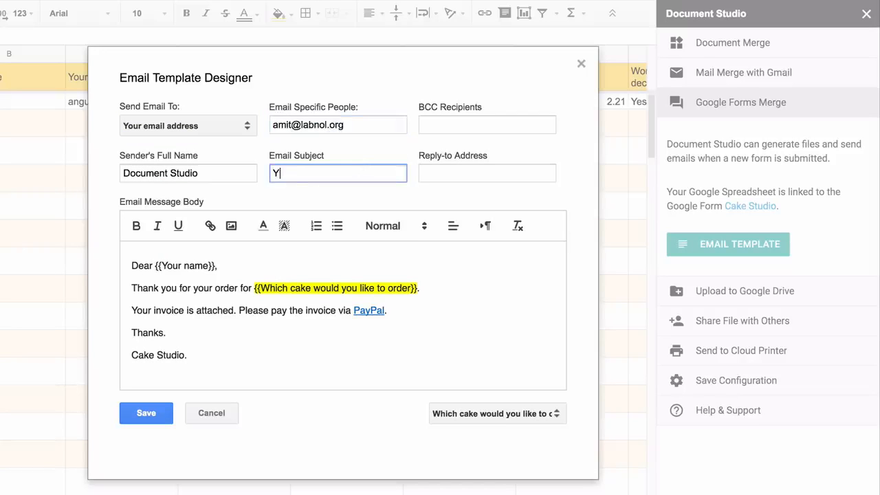
left_click_drag(257, 282, 419, 279)
key("ctrl+c")
left_click(367, 165)
key("ctrl+v")
type(".")
double_click(134, 172)
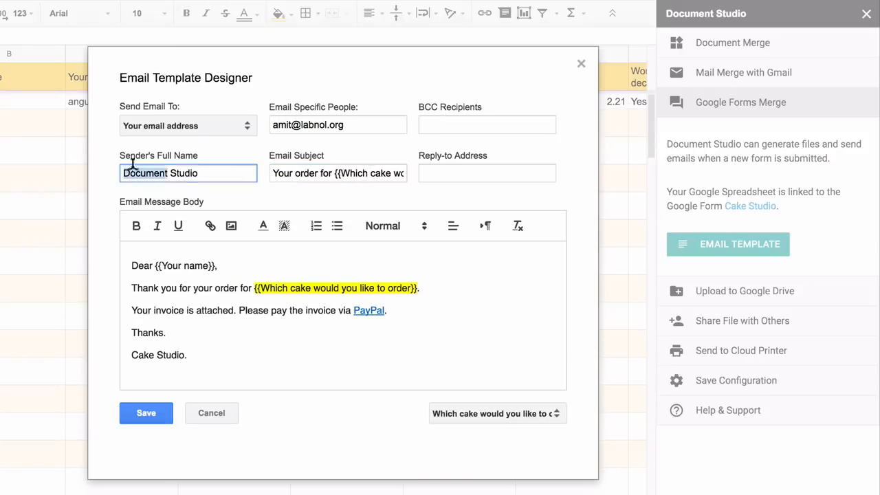
type("Cake")
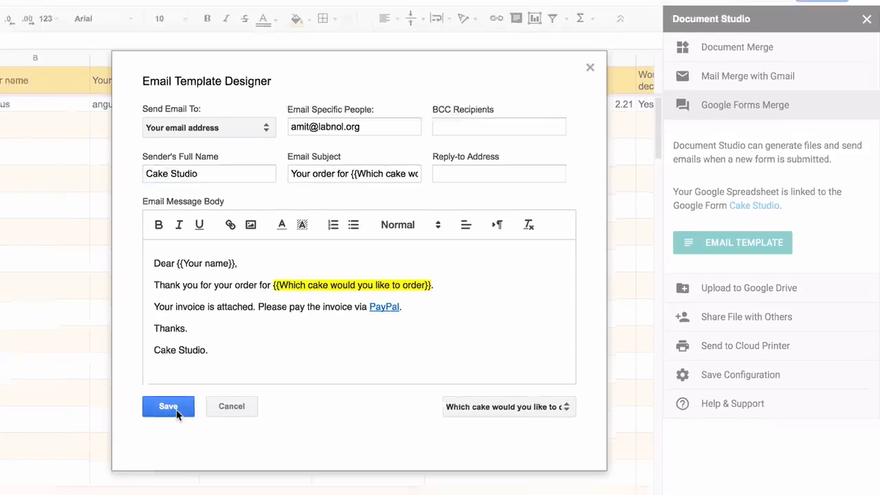
left_click(153, 416)
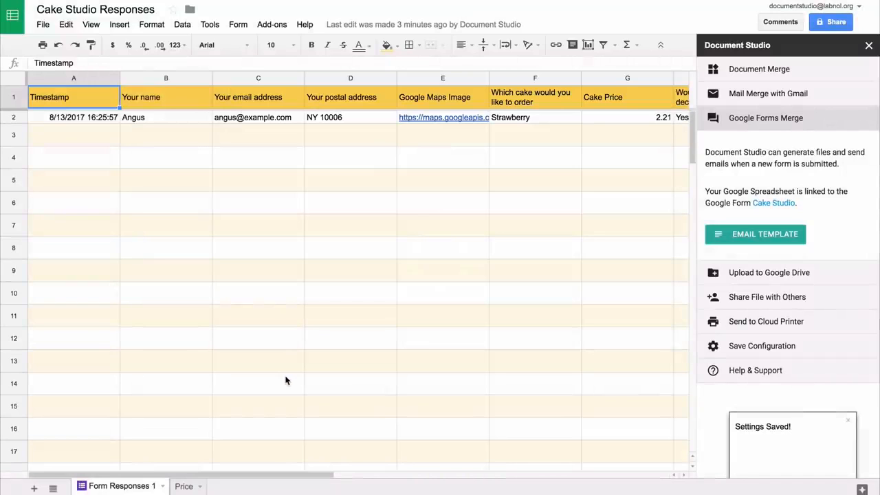
Upload merged files to the Drive Documents folder with subfolder path \{{Your Customer Name}}
left_click(802, 275)
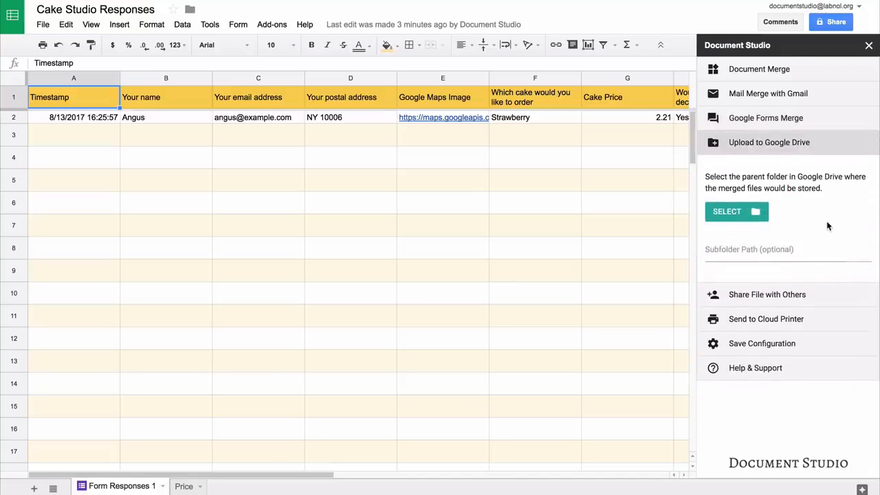
left_click(736, 212)
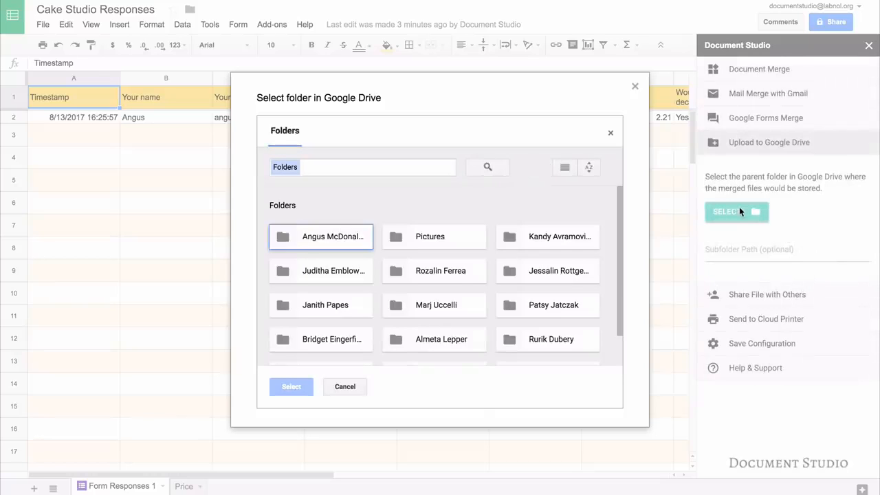
scroll(337, 340, "down", 1)
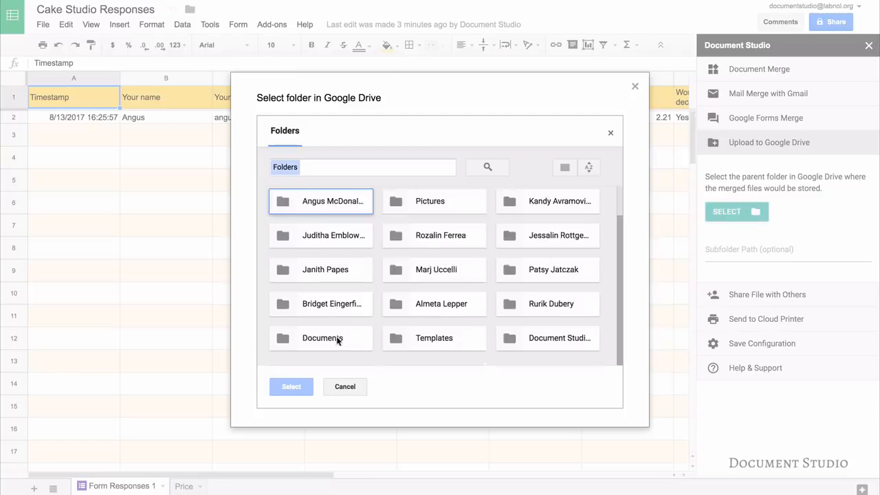
left_click(337, 340)
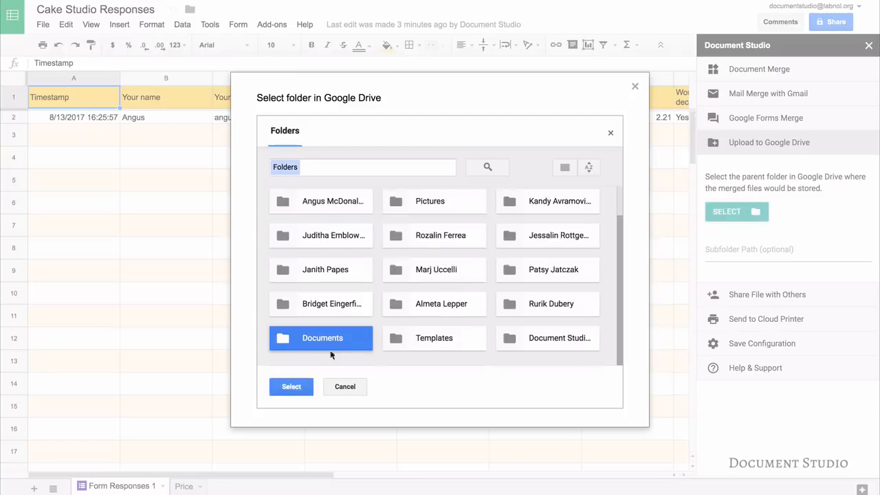
left_click(292, 388)
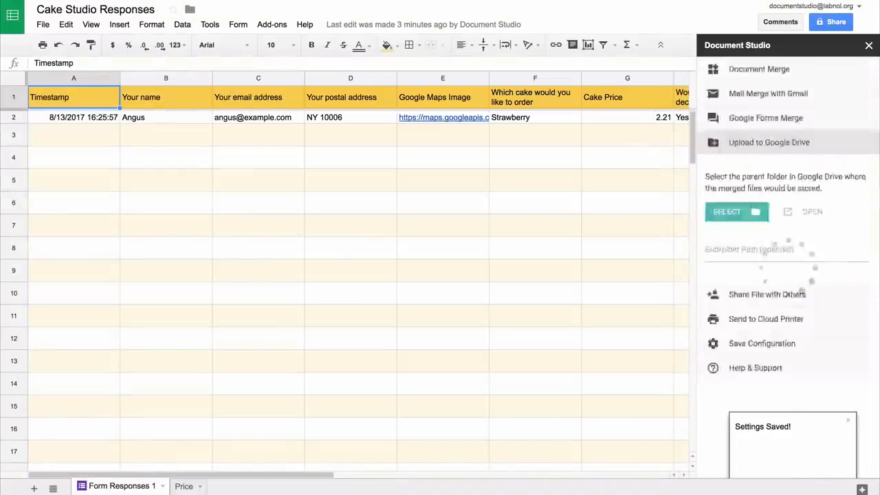
left_click(788, 249)
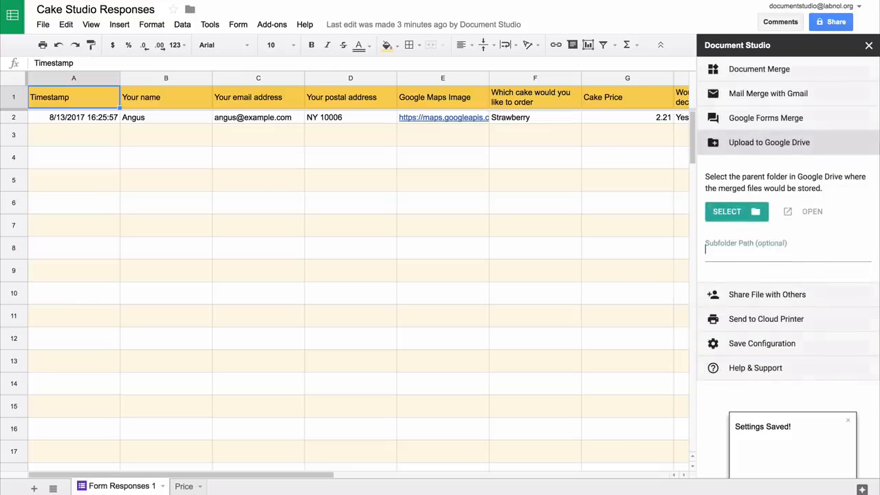
type("\\\\")
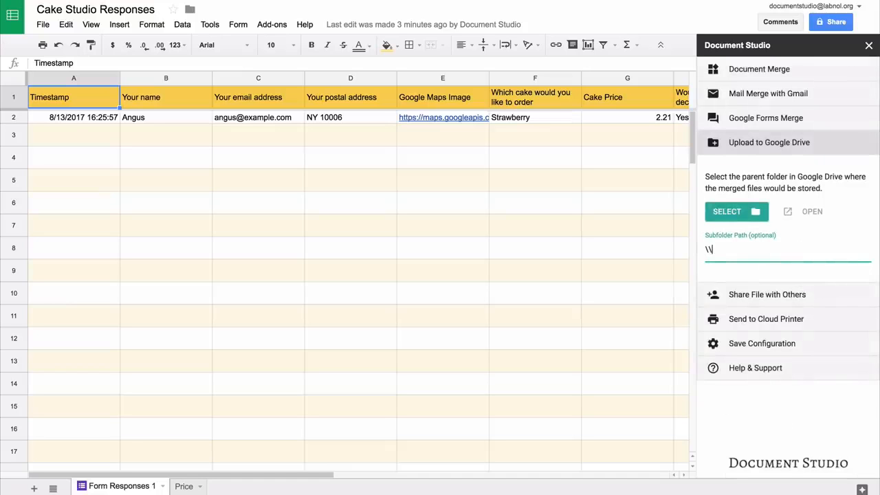
type("{")
type("{Your")
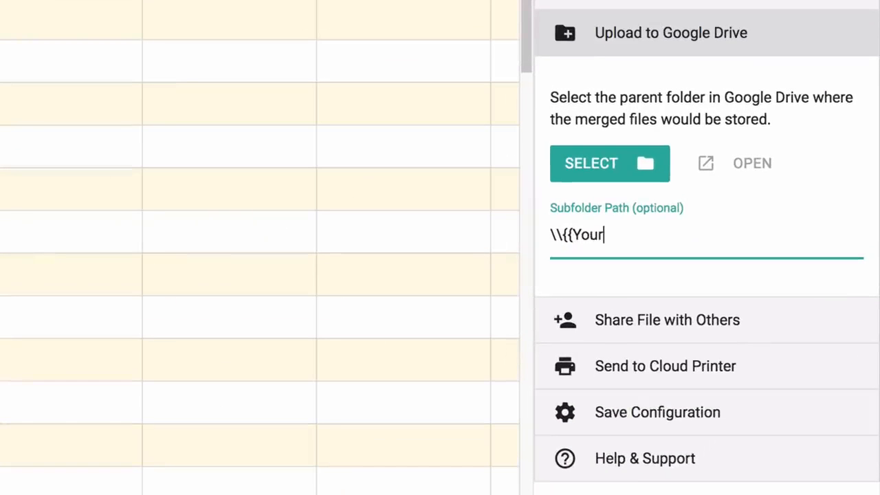
type(" Custom")
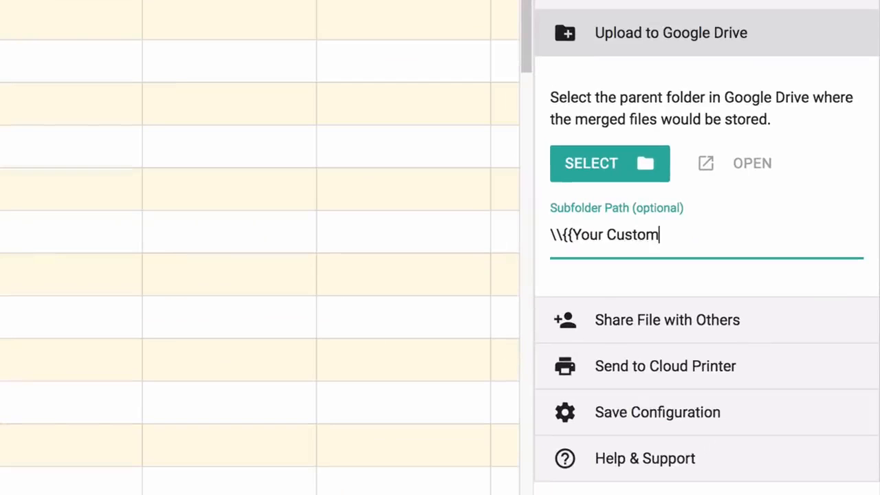
type("er Name")
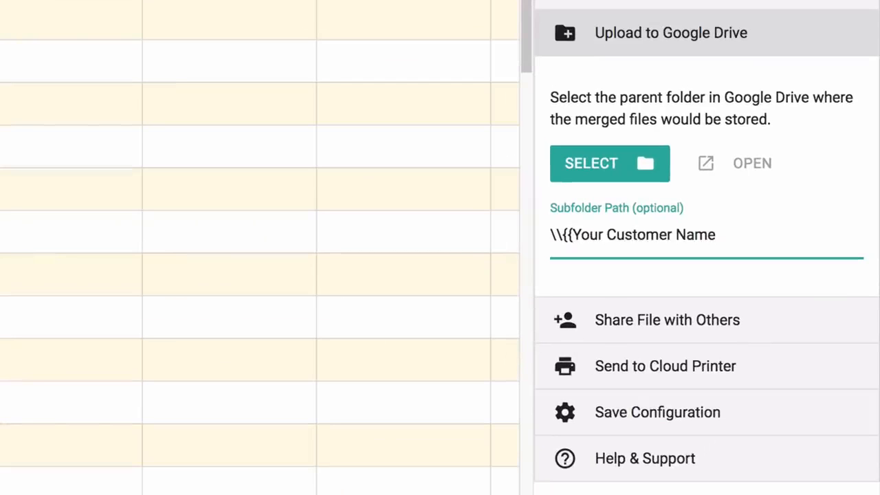
type("}}")
Check the sharing and printing sections, then save settings with Merge Now unchecked and Merge on Form Submit on
left_click(763, 33)
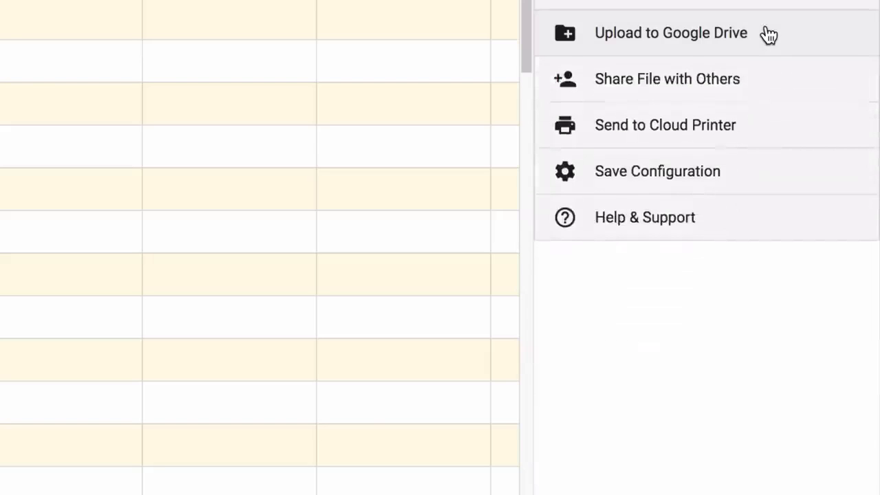
left_click(740, 88)
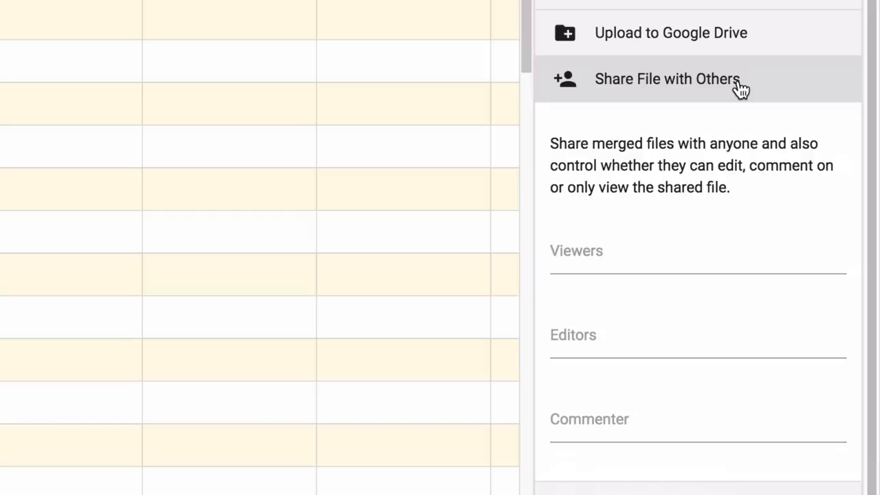
left_click(741, 88)
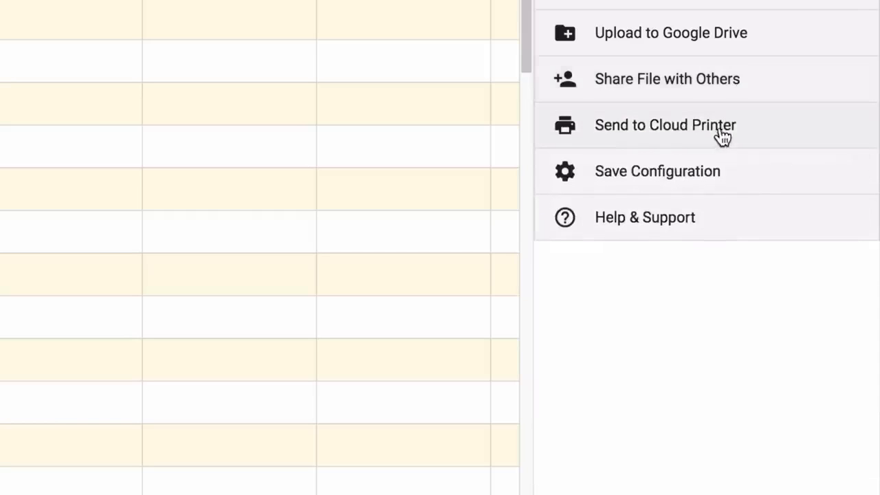
left_click(762, 132)
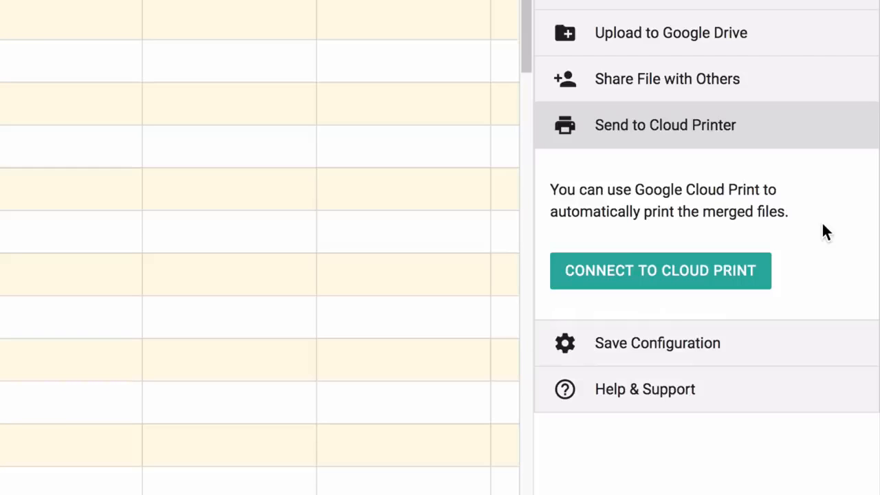
left_click(758, 130)
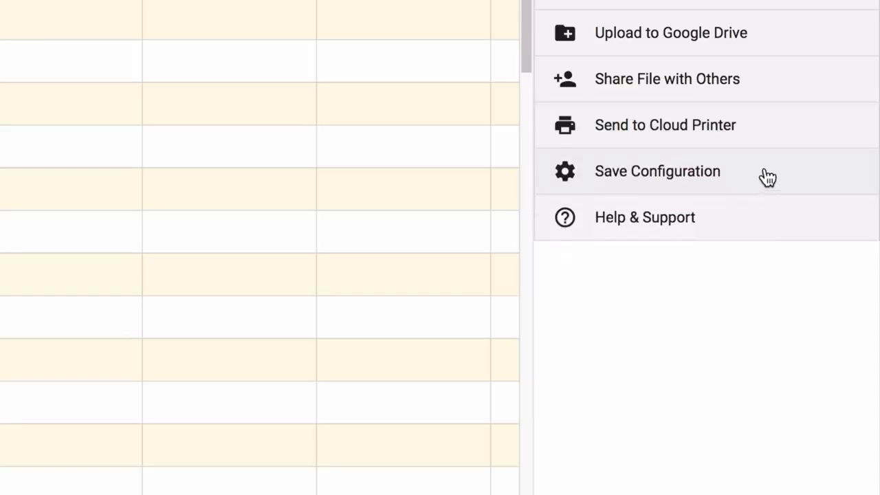
left_click(768, 177)
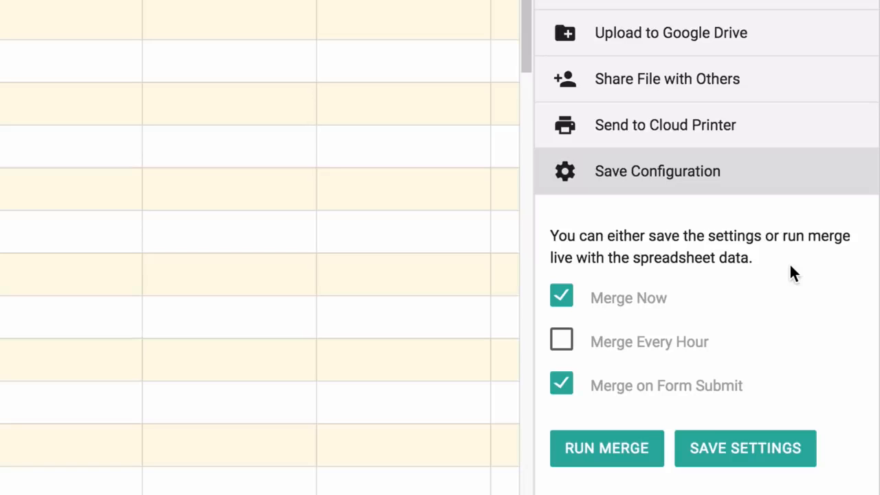
left_click(563, 299)
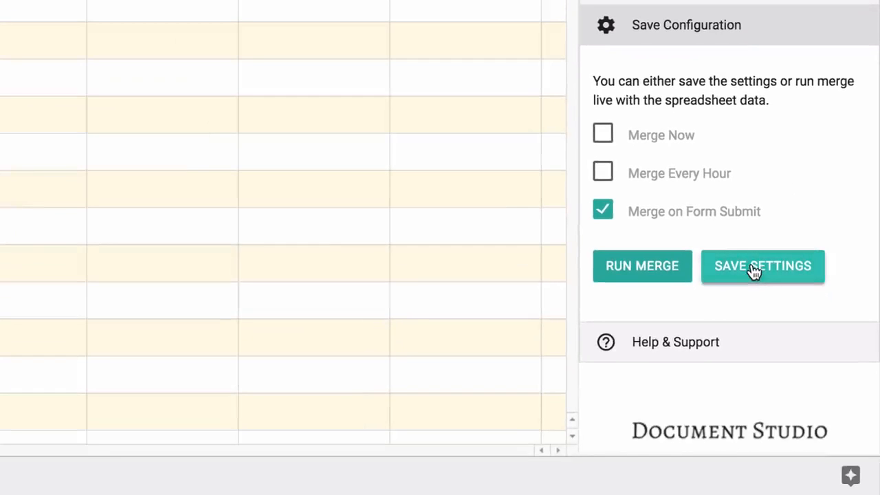
left_click(752, 266)
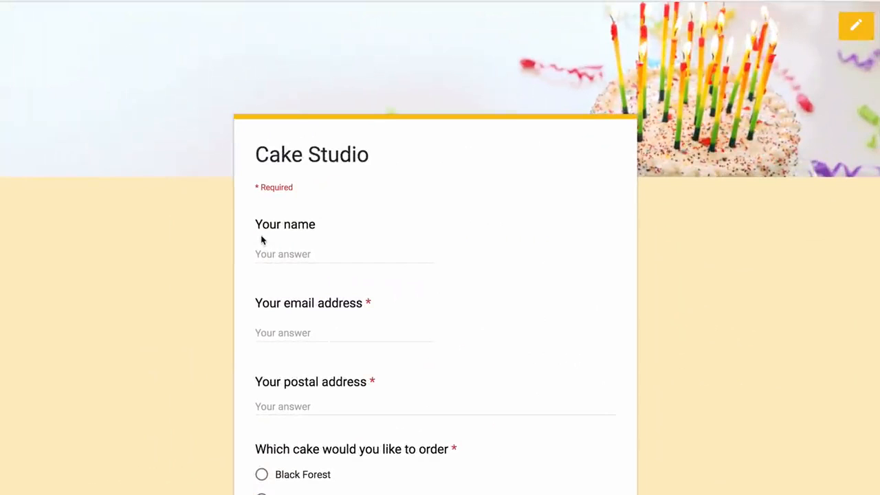
Enter the customer's name, e-mail and postal address, choose Chocolate Chip with extra decoration, and submit
left_click(262, 252)
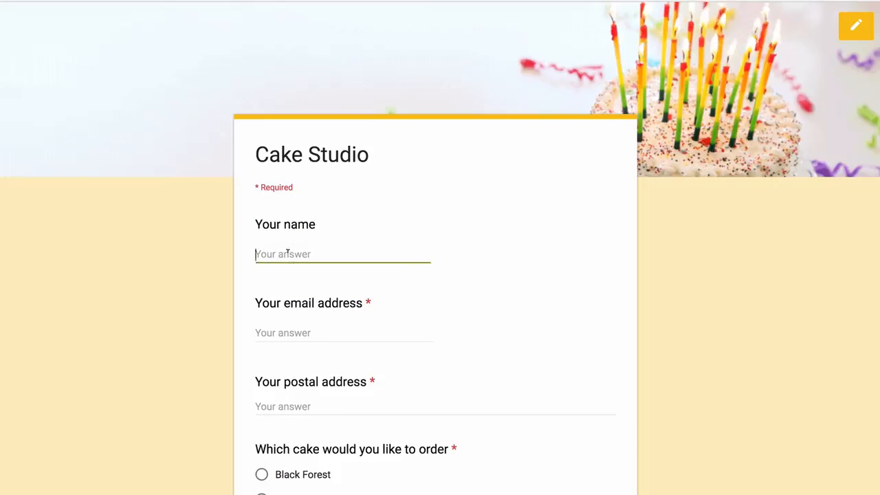
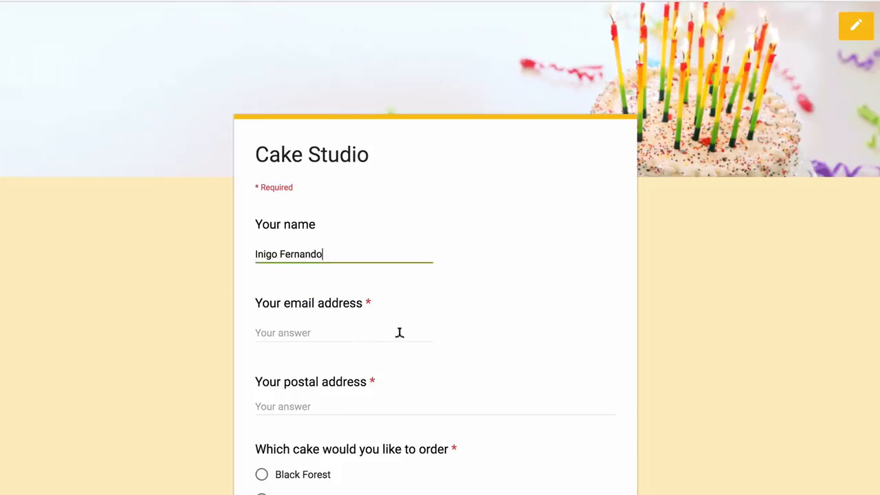
scroll(399, 332, "down", 3)
left_click(348, 152)
type("inigo@example.com")
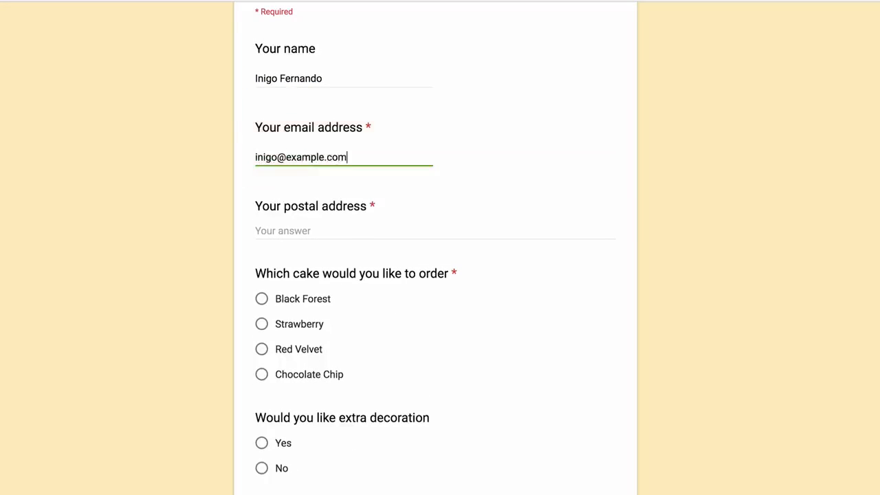
left_click(332, 217)
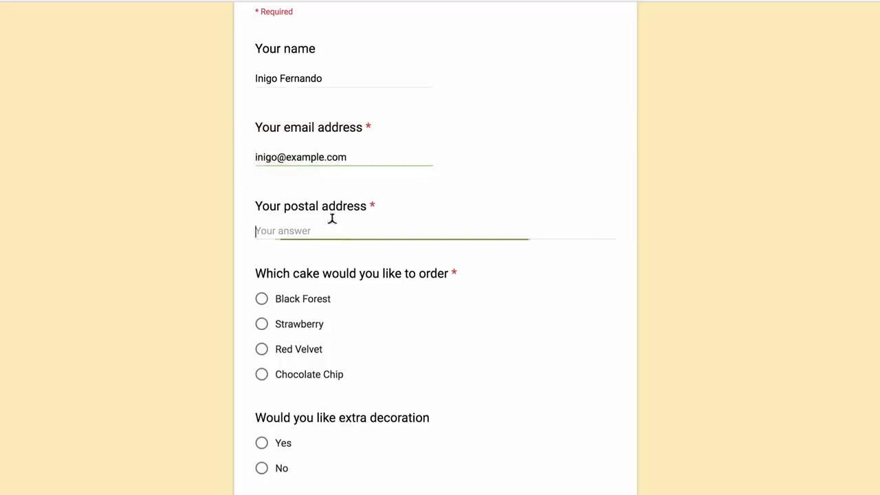
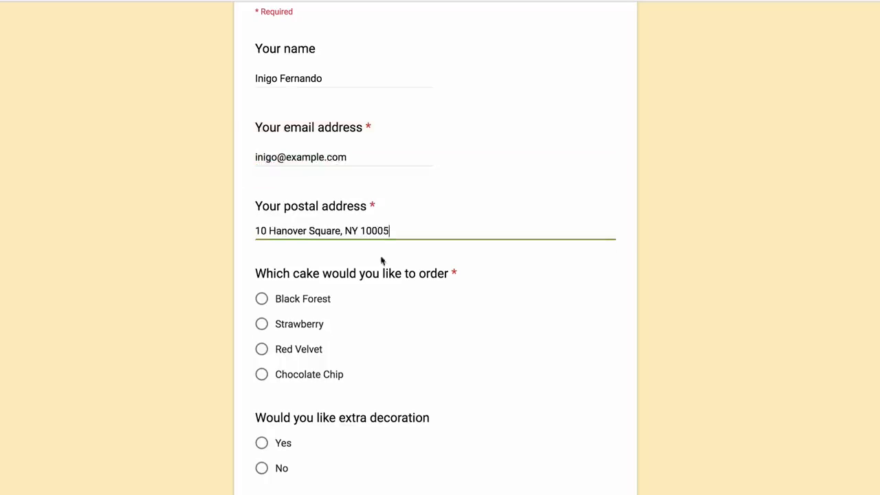
scroll(455, 356, "down", 2)
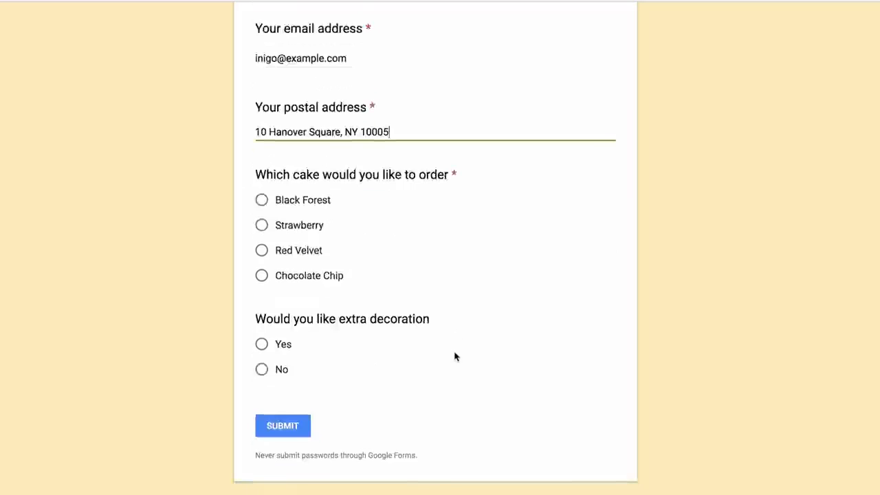
left_click(261, 275)
left_click(262, 345)
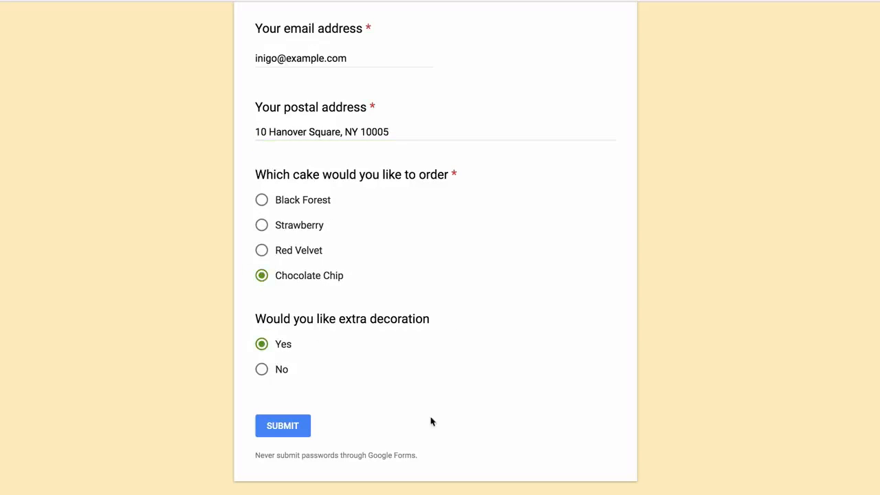
left_click(280, 432)
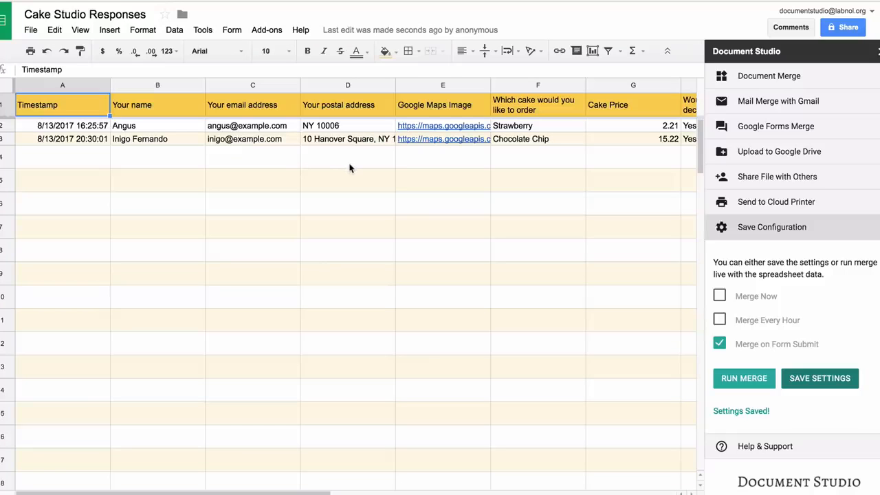
Scroll right to the new Chocolate Chip order's File Status and Email Status columns
scroll(349, 168, "right", 5)
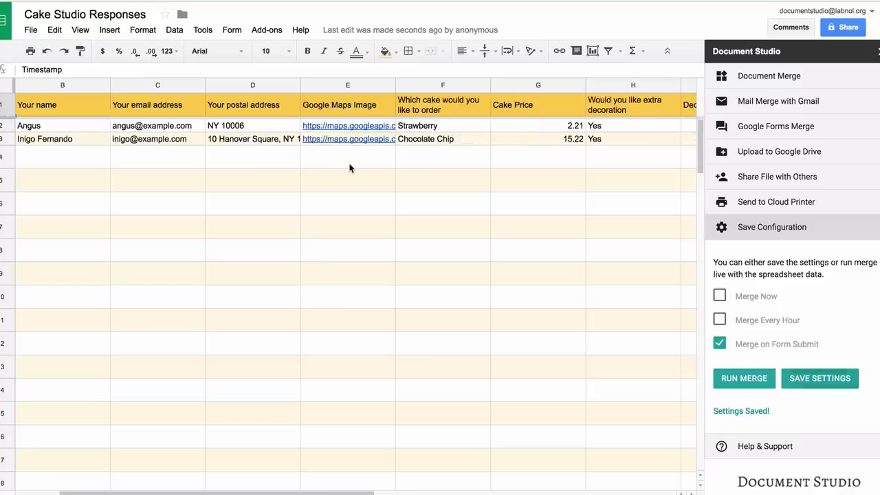
scroll(349, 168, "right", 3)
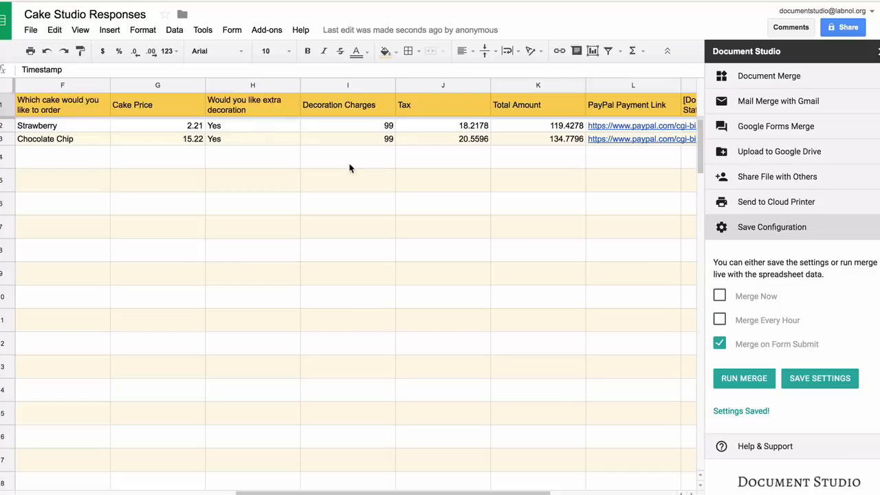
scroll(349, 167, "right", 2)
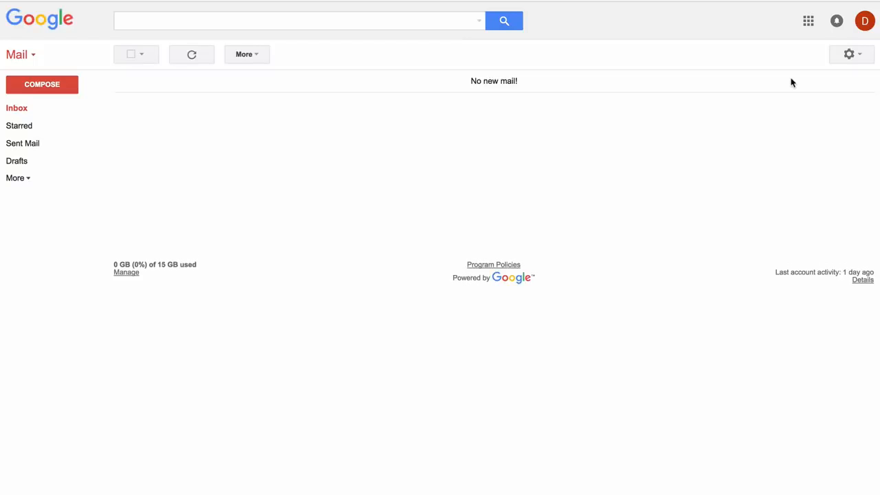
Check the invoice PDF in the sent 'Your order for Chocolate Chip.' email, then follow its PayPal link for $134.78
left_click(39, 144)
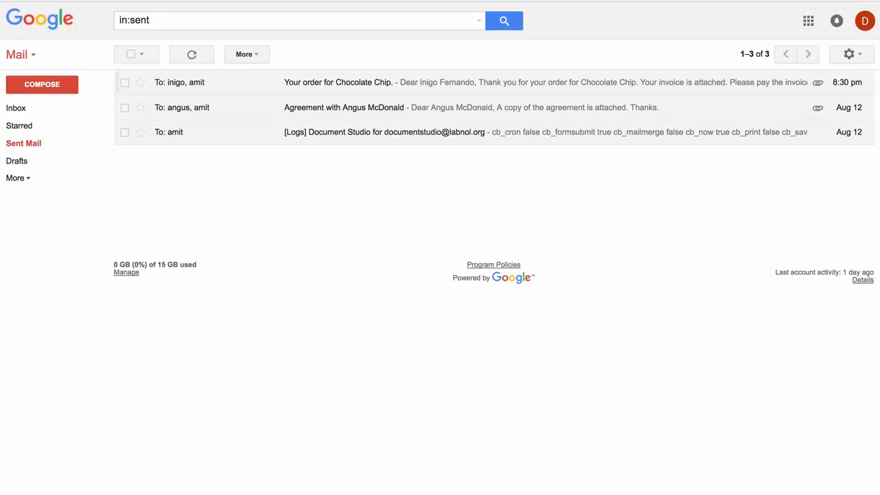
left_click(338, 82)
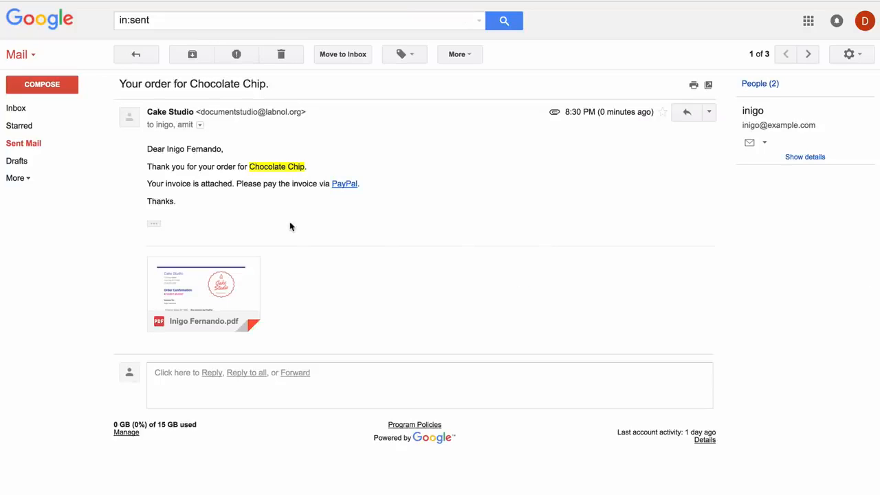
left_click(211, 281)
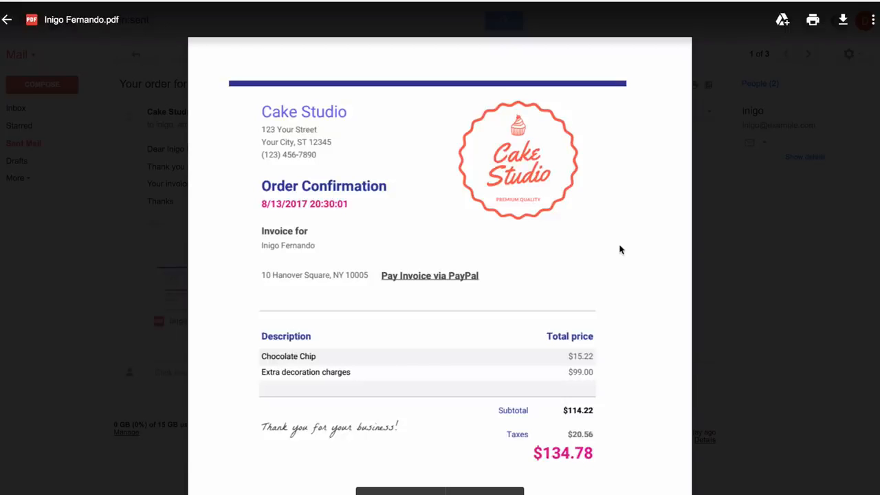
left_click(724, 226)
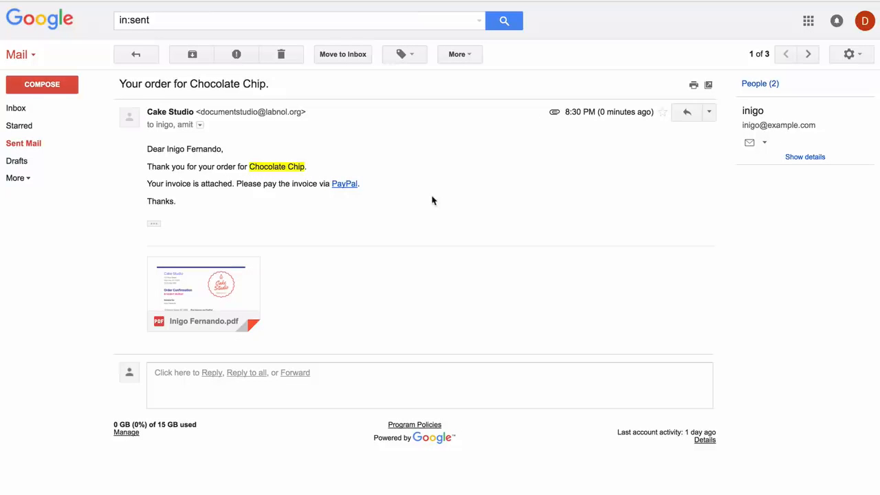
left_click(349, 185)
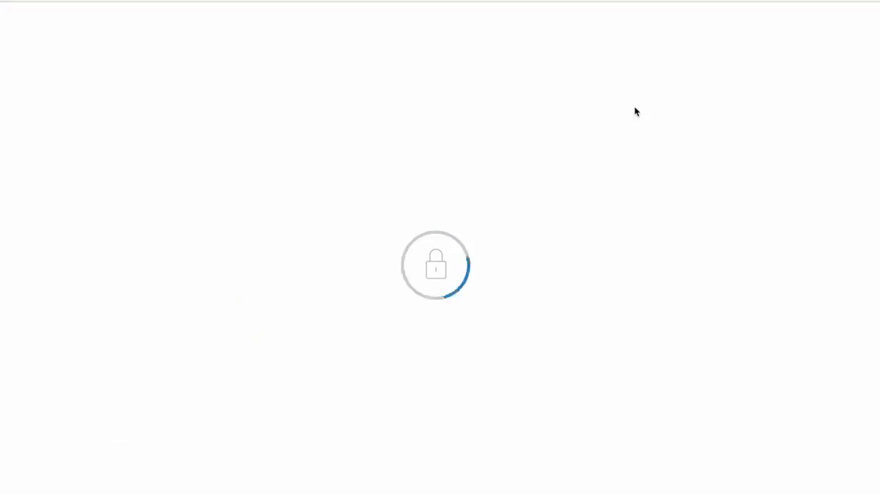